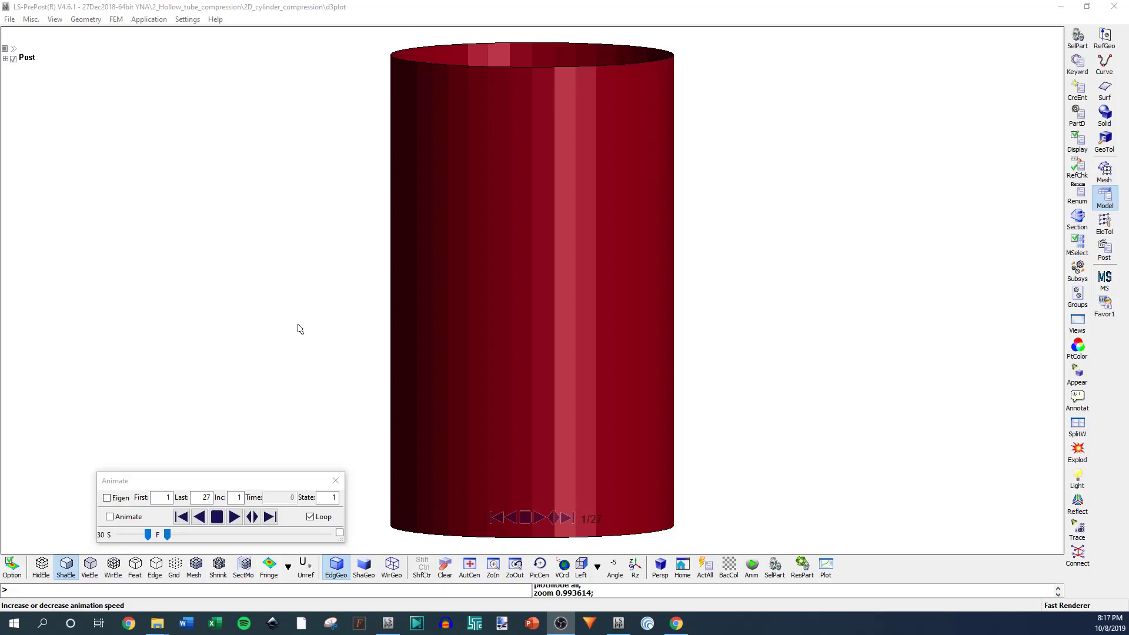
Return from the browser's LS-PrePost download index to the main LS-PrePost window.
click(365, 6)
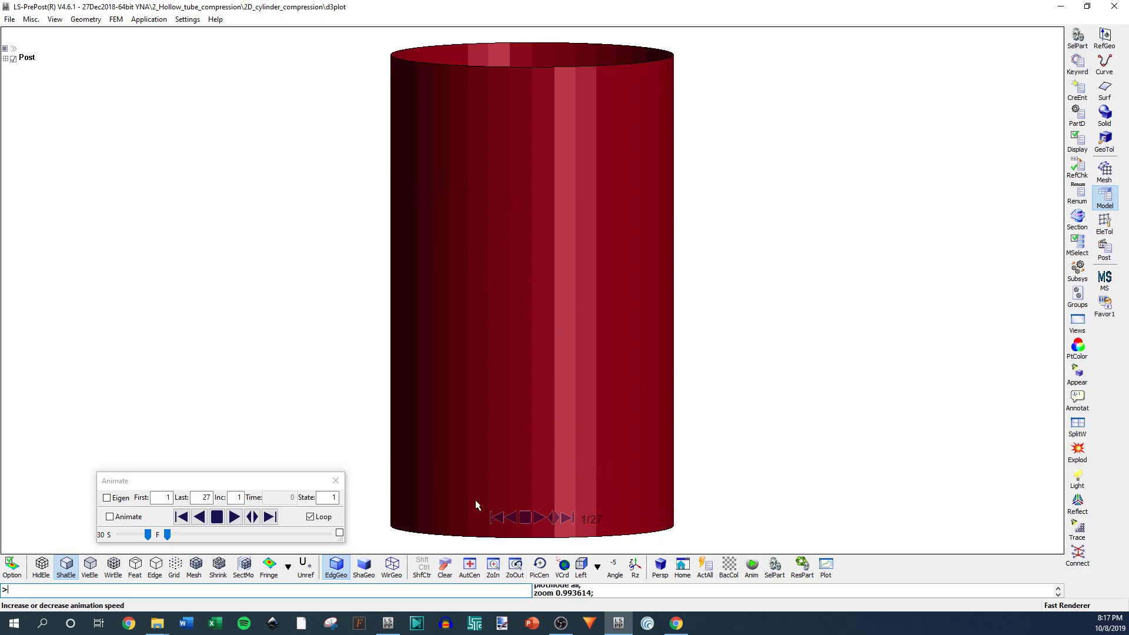
click(676, 623)
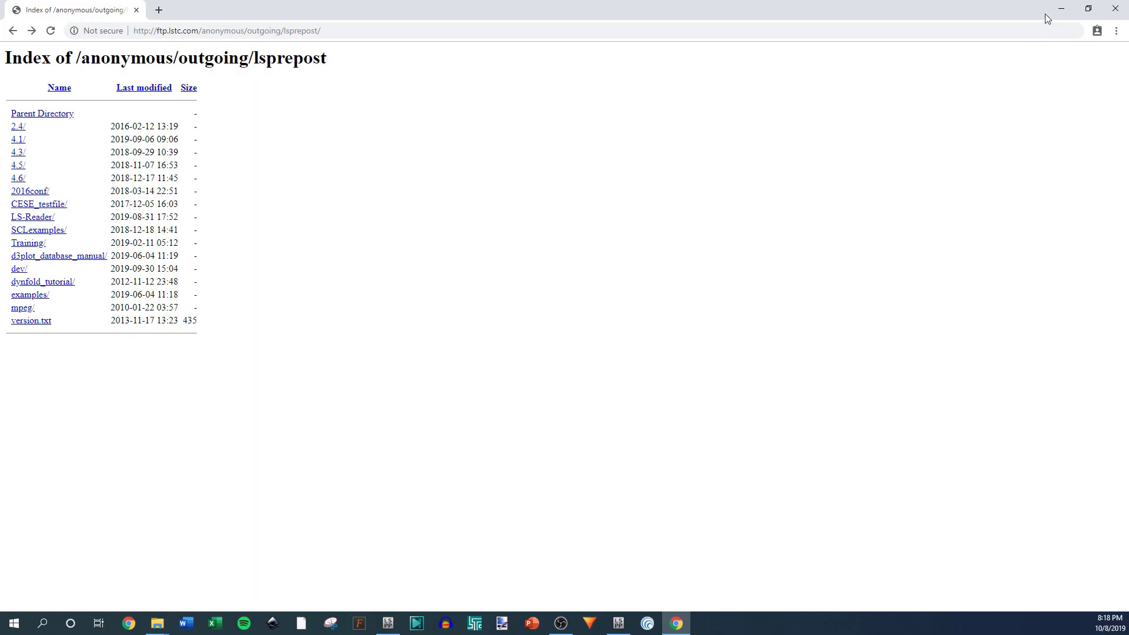
click(1062, 9)
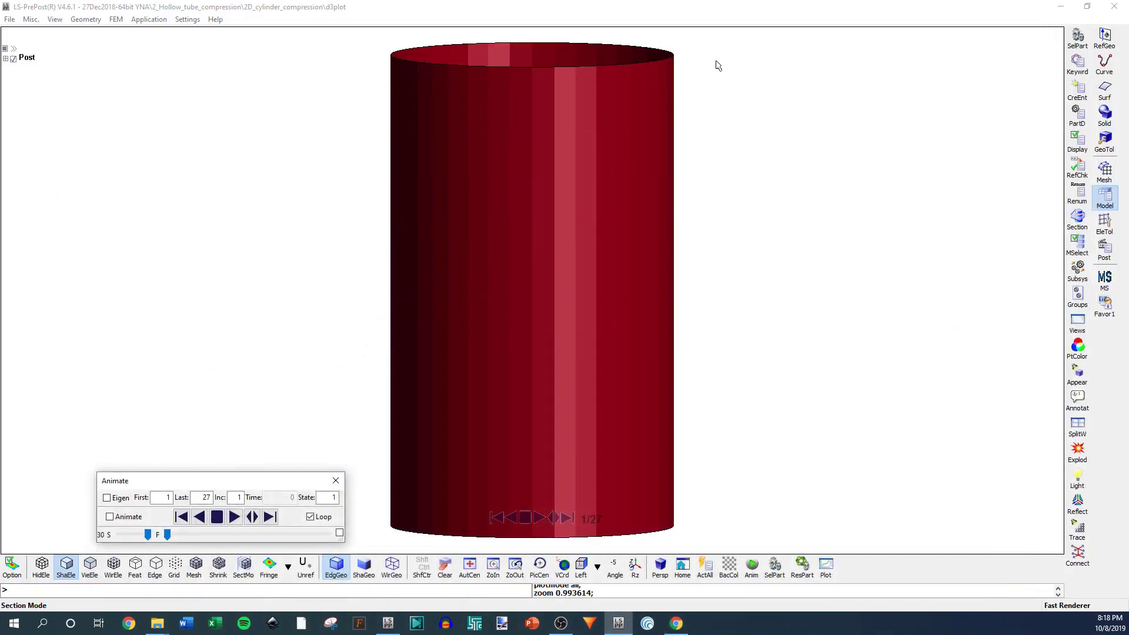
click(467, 125)
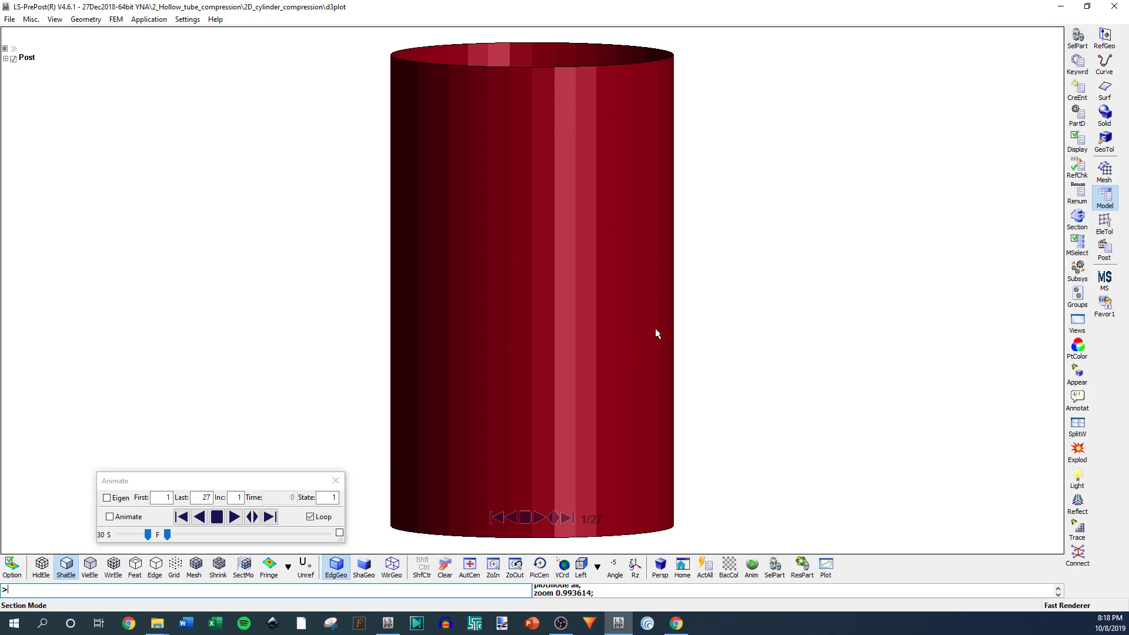
Play the compression animation and lower the playback speed to 19.
click(234, 517)
click(217, 517)
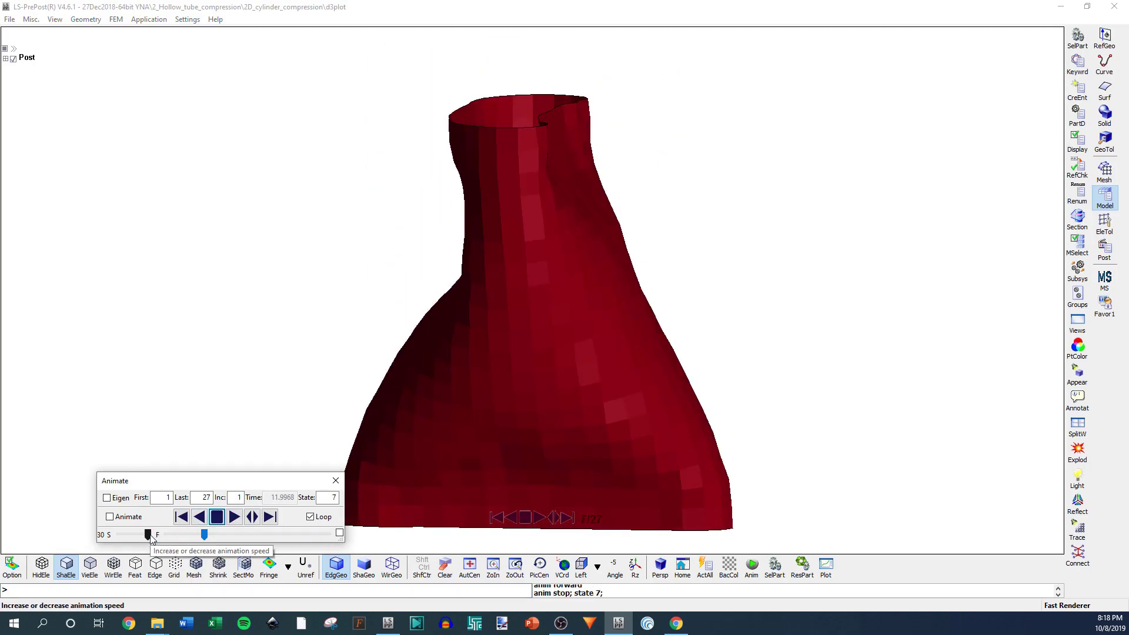
scroll(157, 537, down, 4)
click(234, 517)
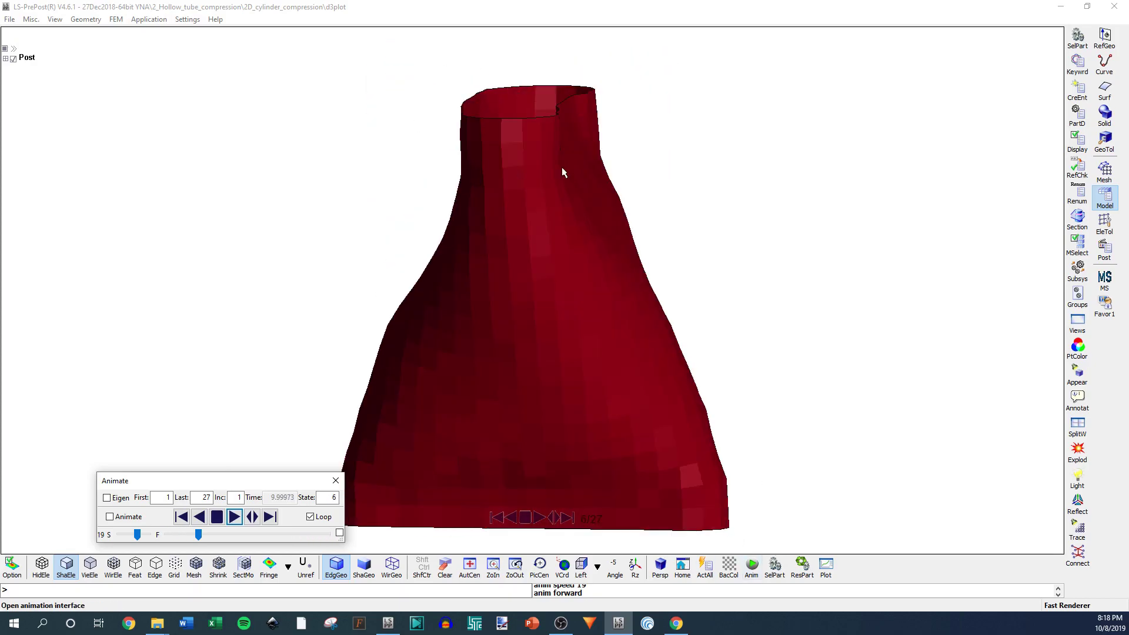
Stop at state 15, inspect crushed states 26–27, then drag back to state 1.
click(254, 534)
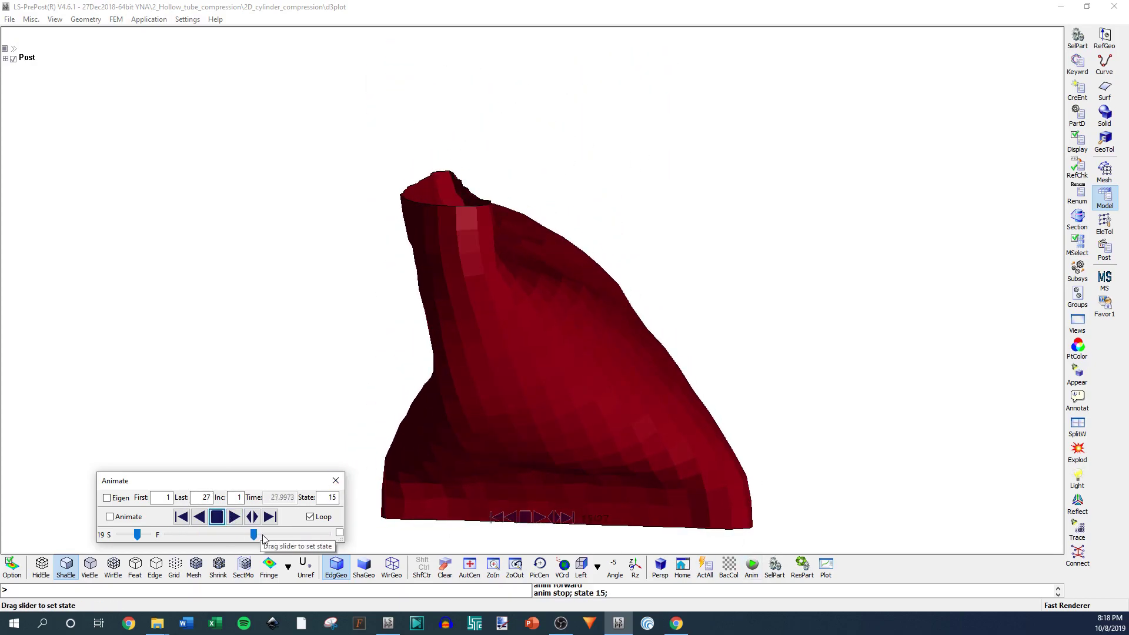
drag(254, 534, 341, 537)
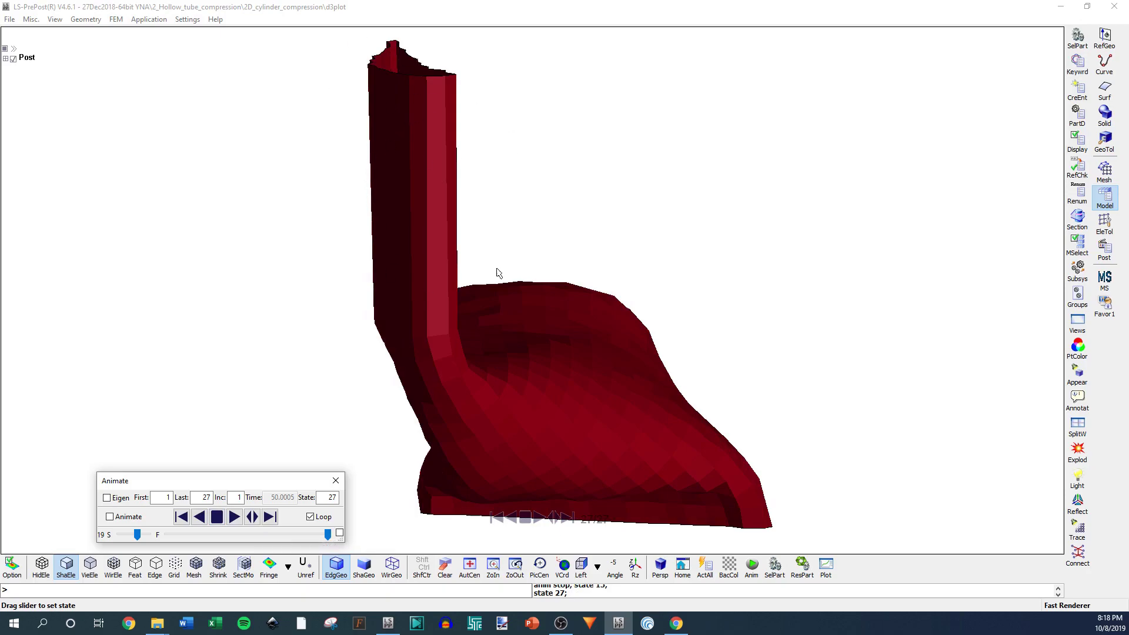
click(198, 517)
click(270, 516)
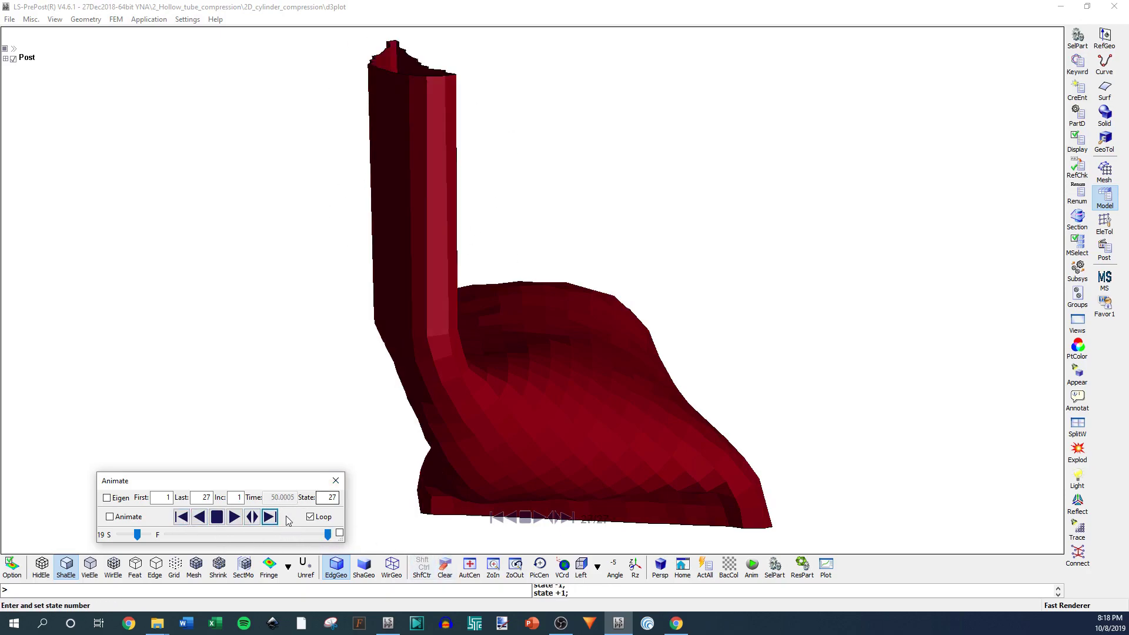
drag(338, 544, 182, 539)
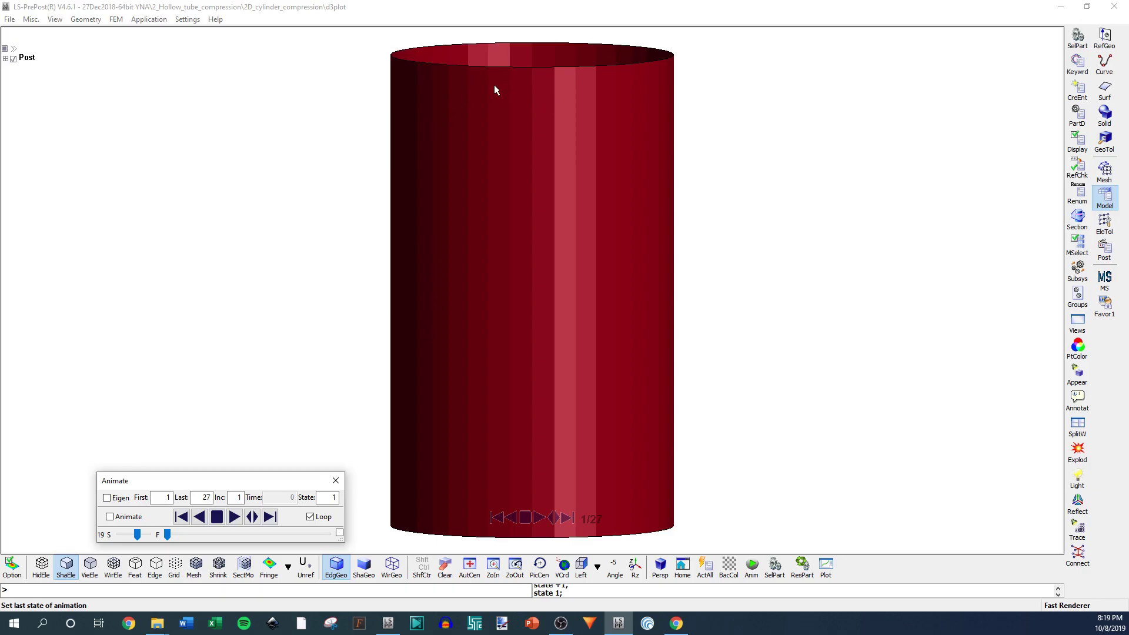
Open Configuration Settings at Display > General, keeping edge line width at 1.
click(187, 19)
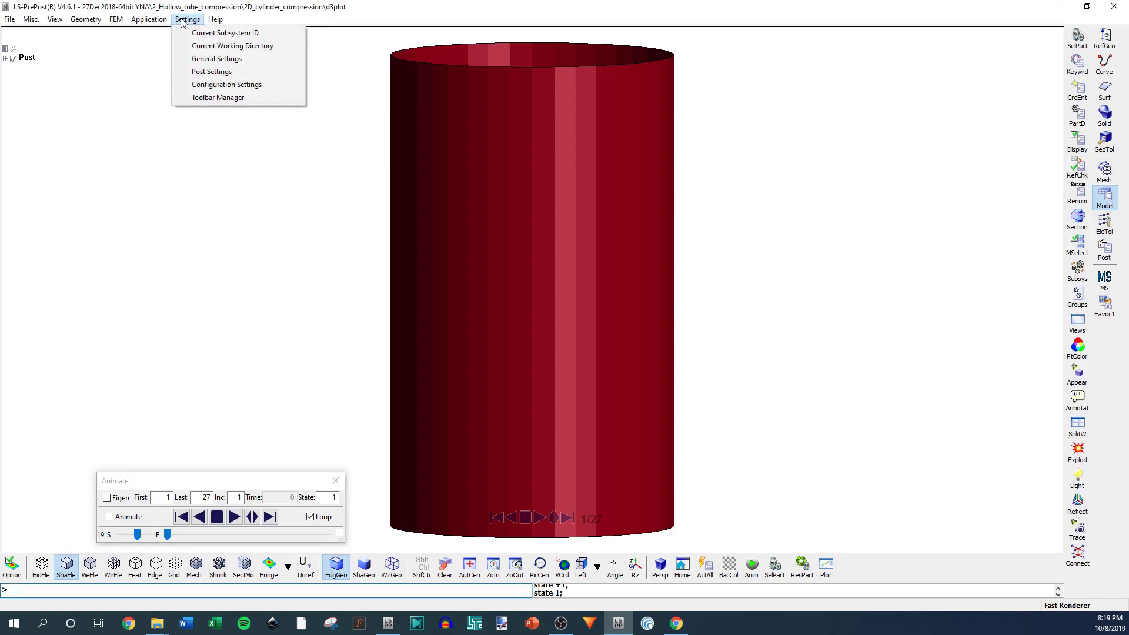
click(223, 85)
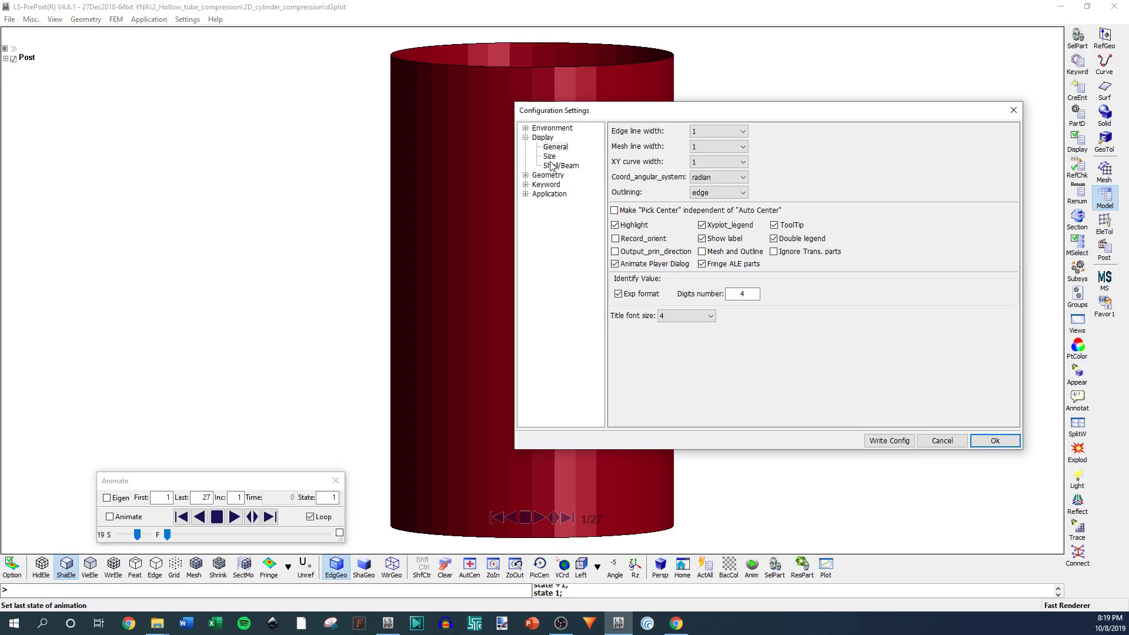
click(526, 137)
click(526, 137)
click(554, 147)
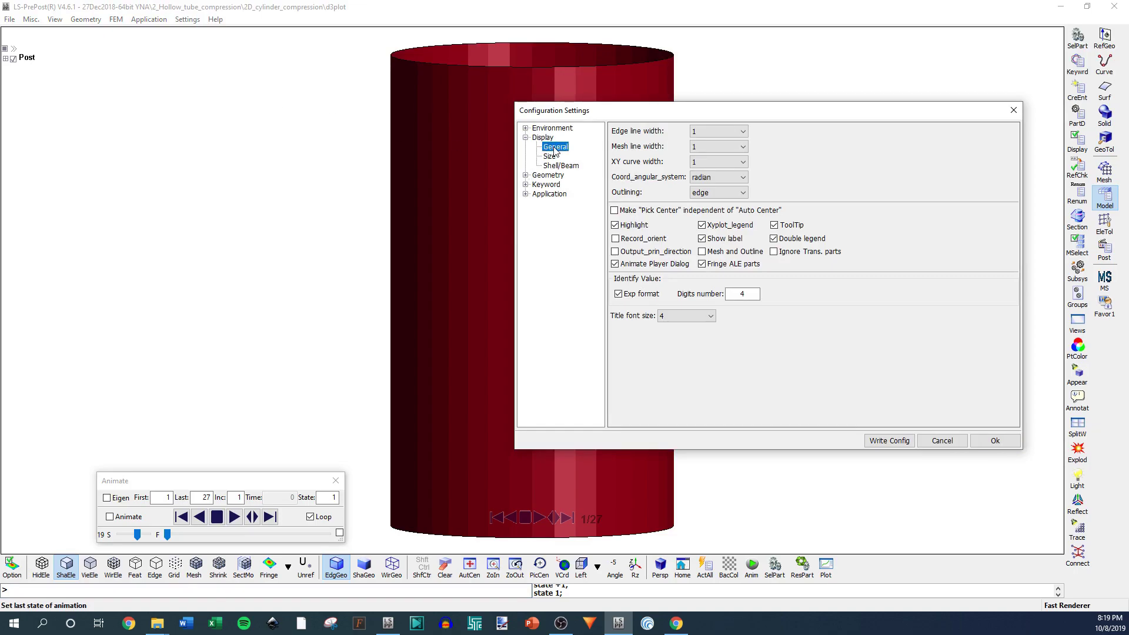
click(715, 134)
click(712, 137)
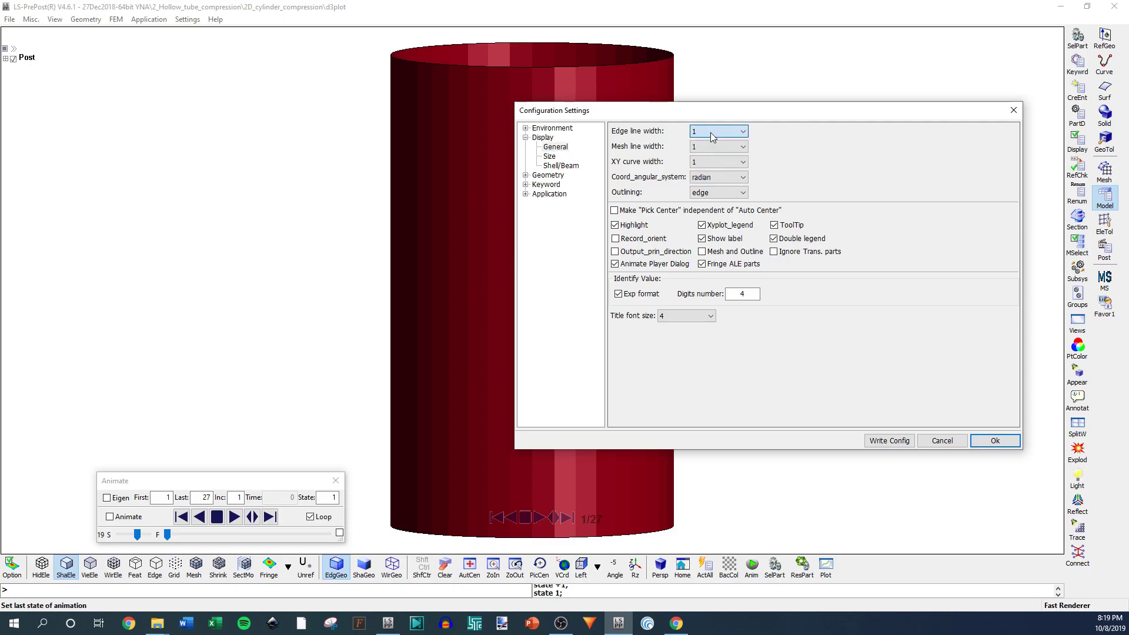
Set Outlining to off, keep radian angular units, and apply with Ok.
click(715, 193)
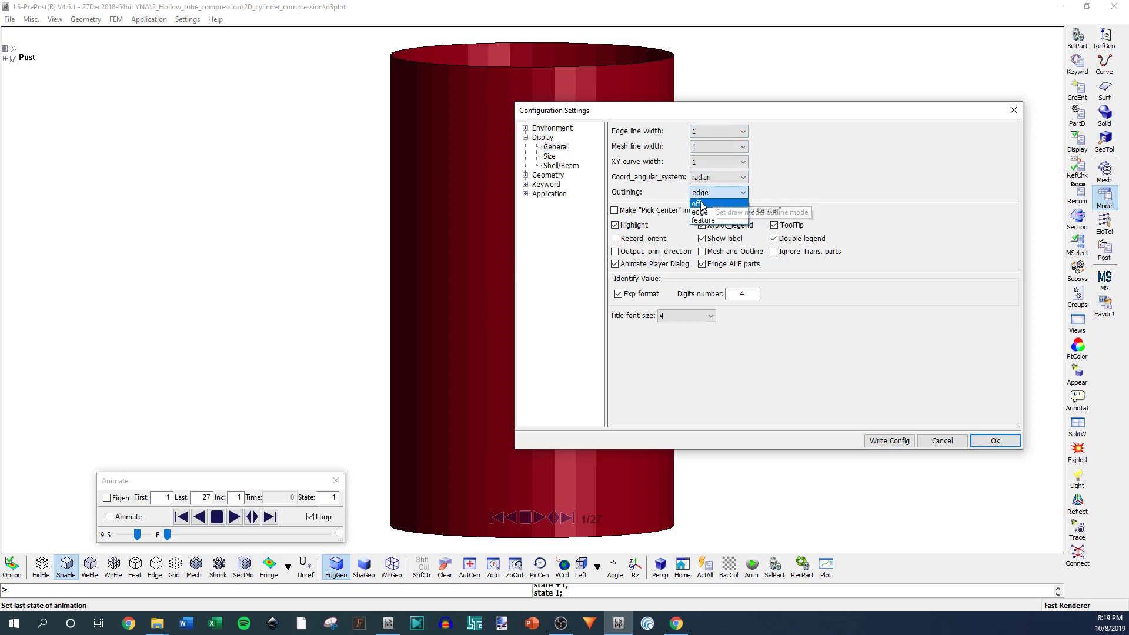
click(700, 204)
click(715, 192)
click(705, 212)
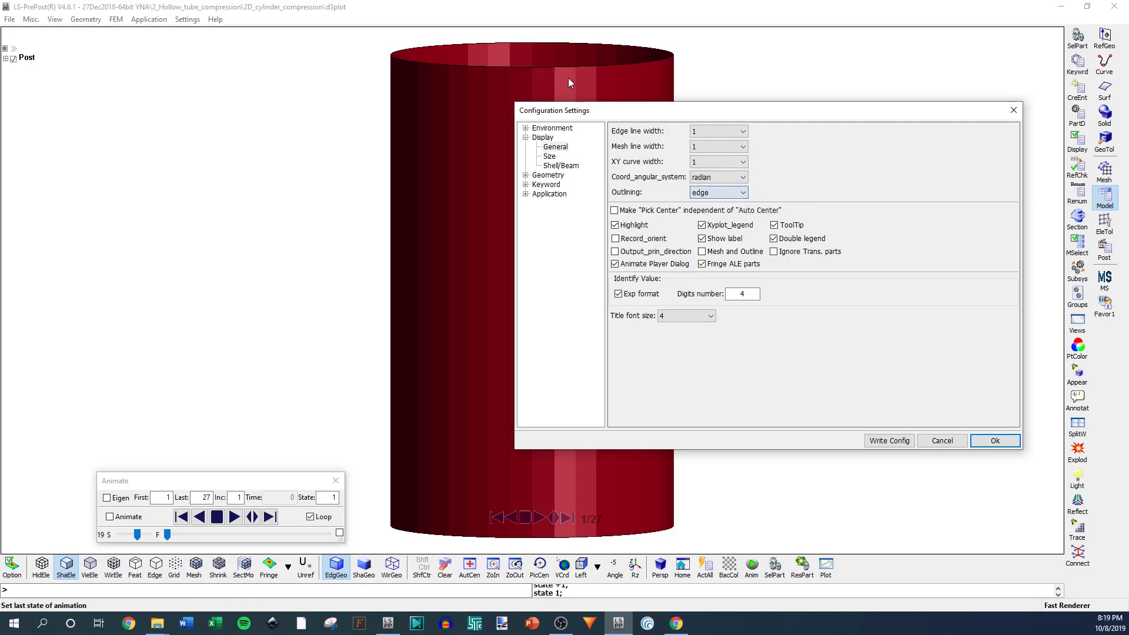
click(717, 177)
click(735, 187)
click(737, 192)
click(706, 203)
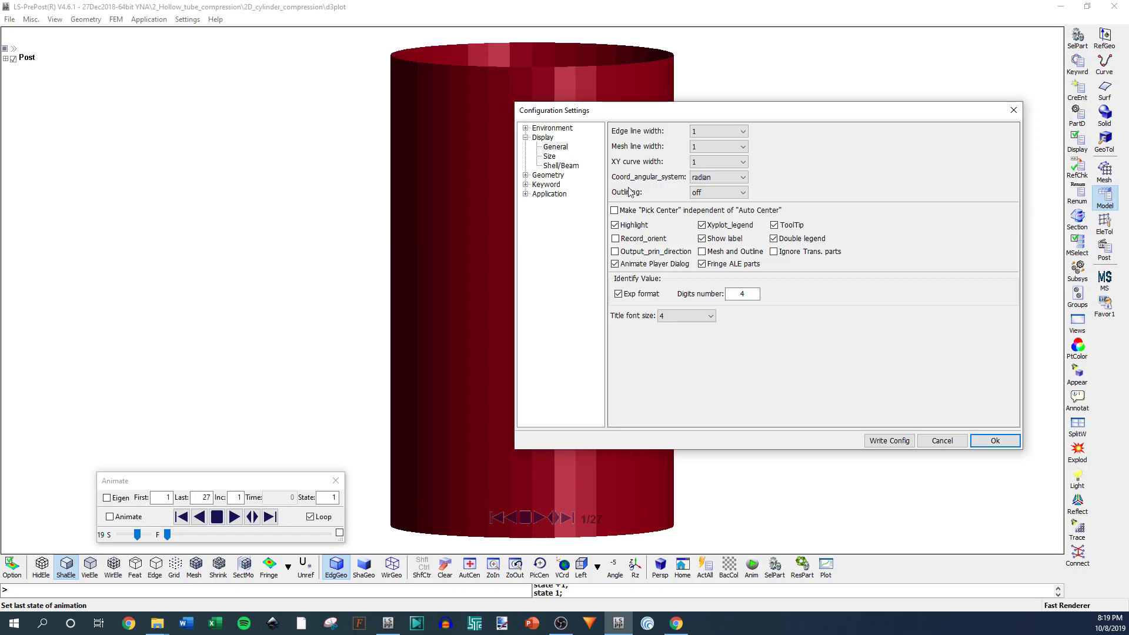
click(995, 441)
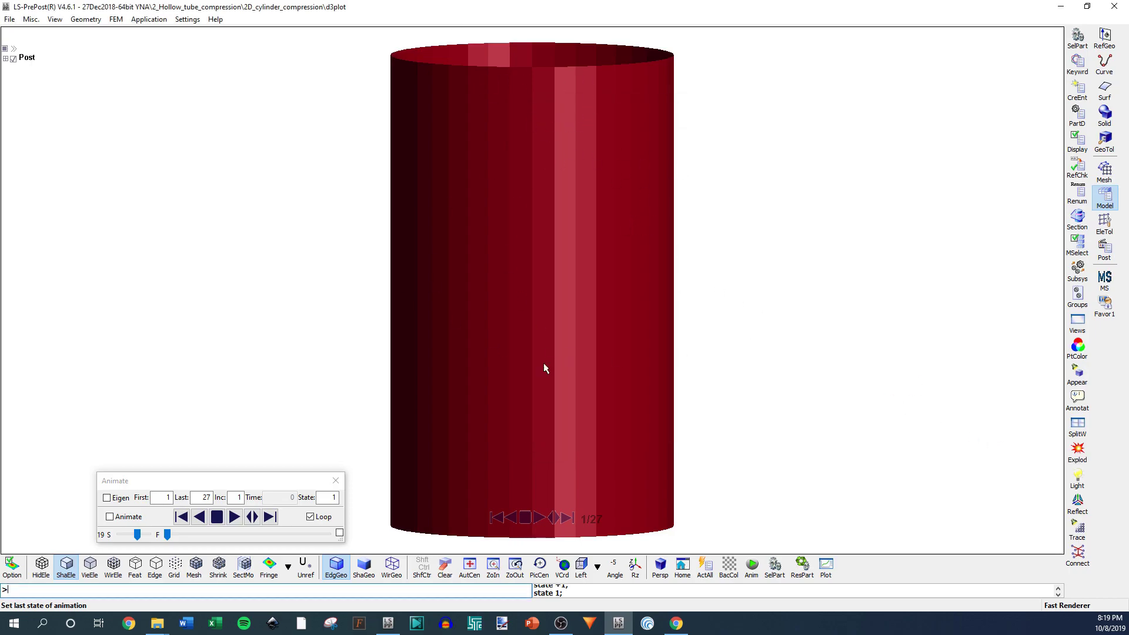
drag(283, 478, 253, 483)
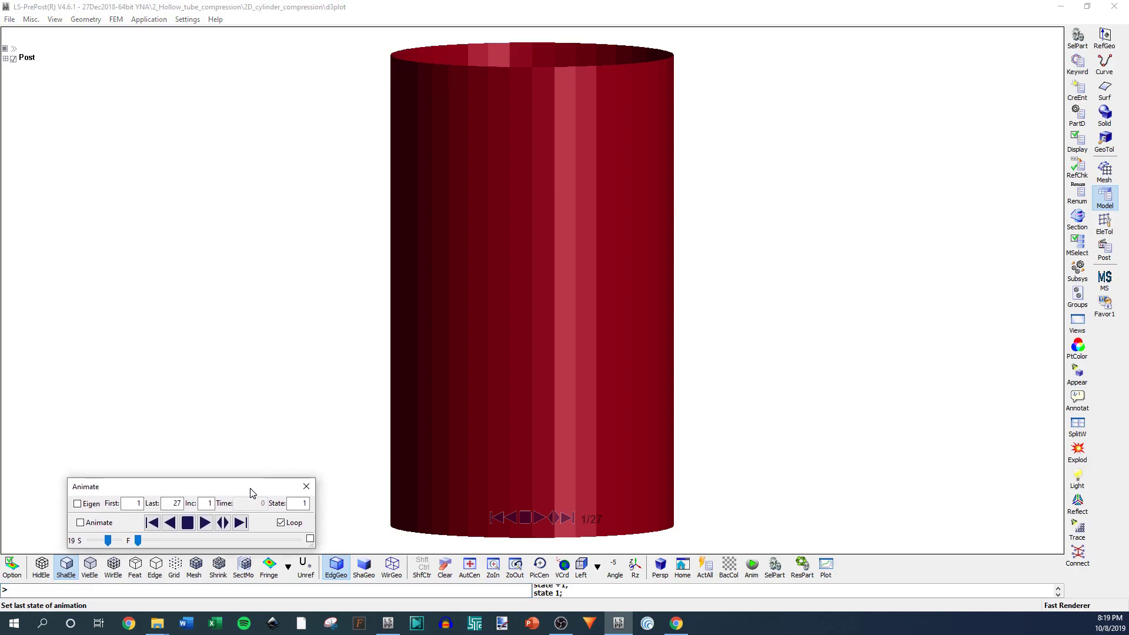
click(1079, 349)
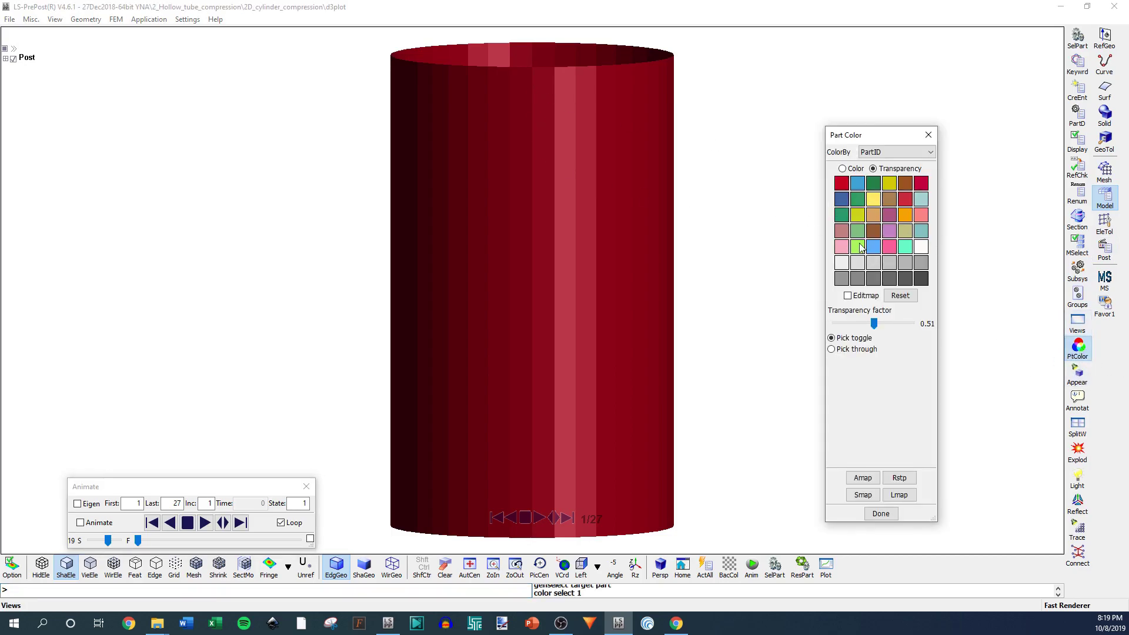
click(860, 185)
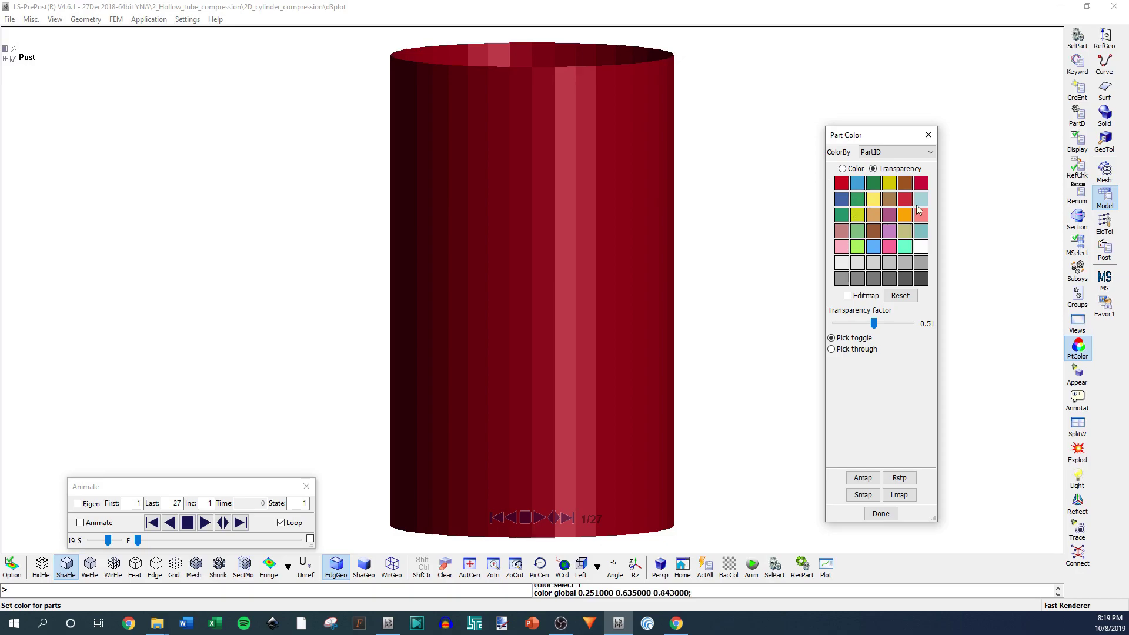
click(843, 169)
click(842, 200)
click(856, 198)
click(598, 201)
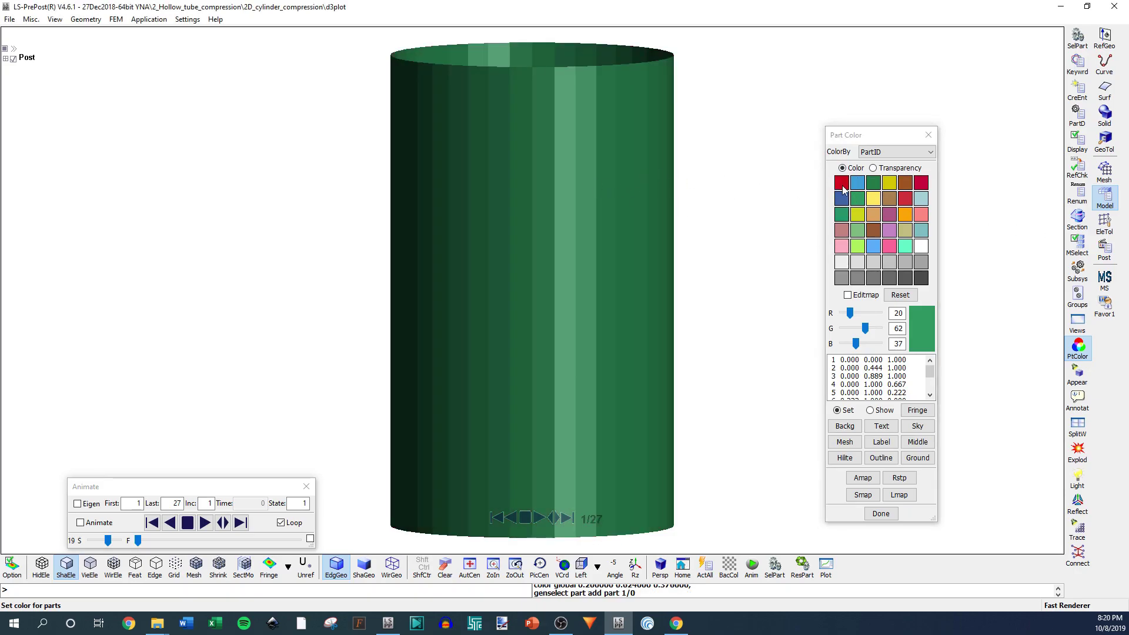
click(841, 183)
click(659, 212)
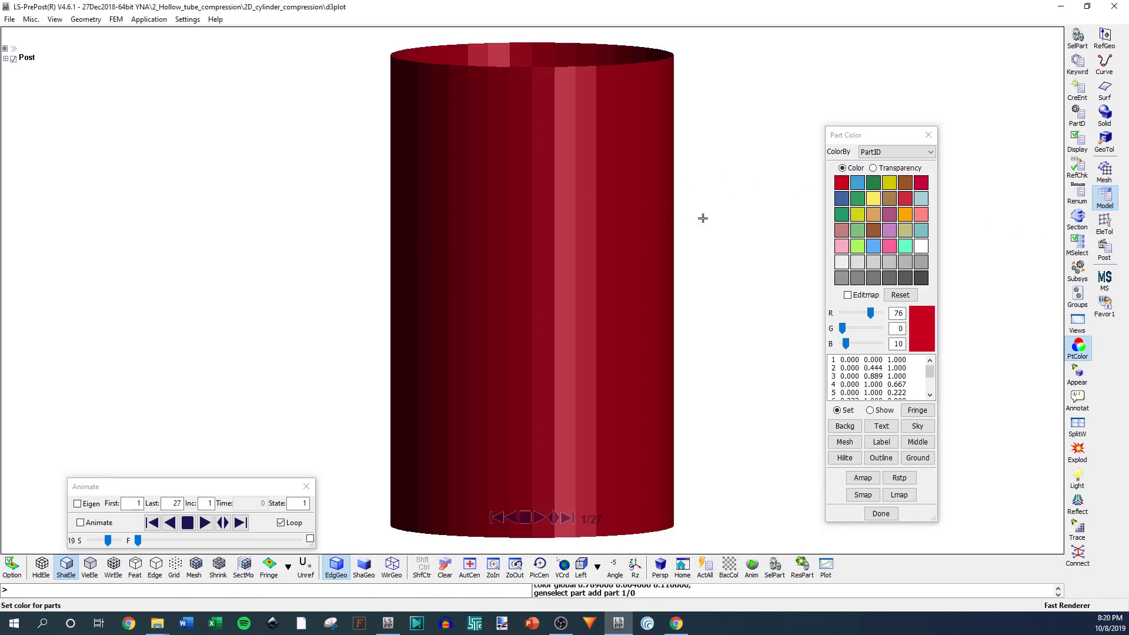
click(875, 170)
click(552, 208)
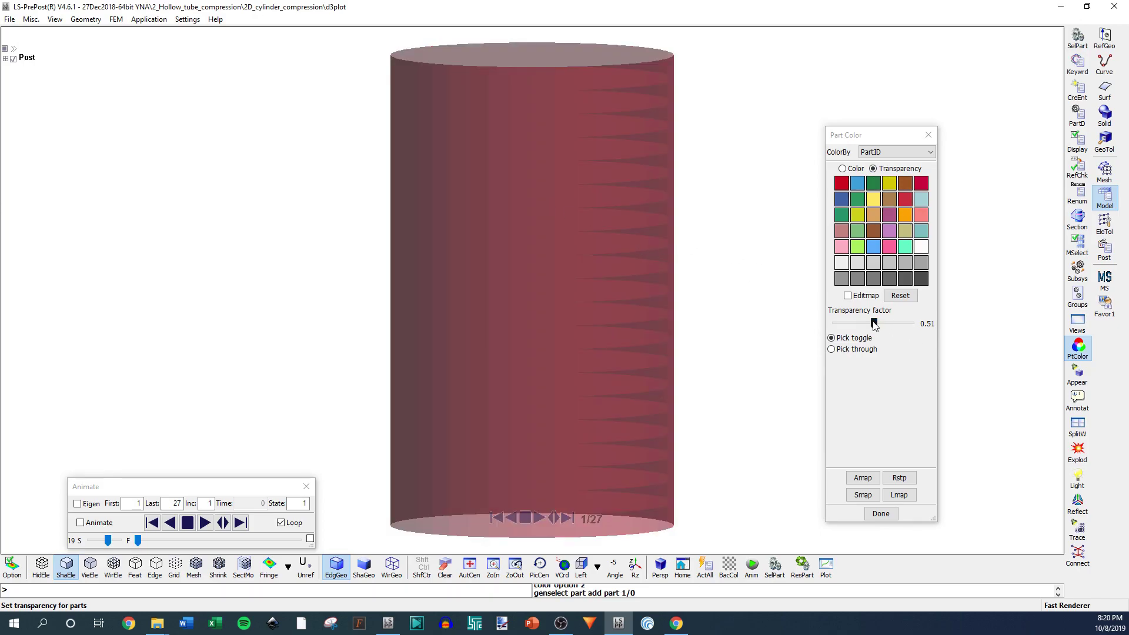
mouse_move(874, 325)
mouse_down()
mouse_move(848, 325)
mouse_move(870, 325)
mouse_up()
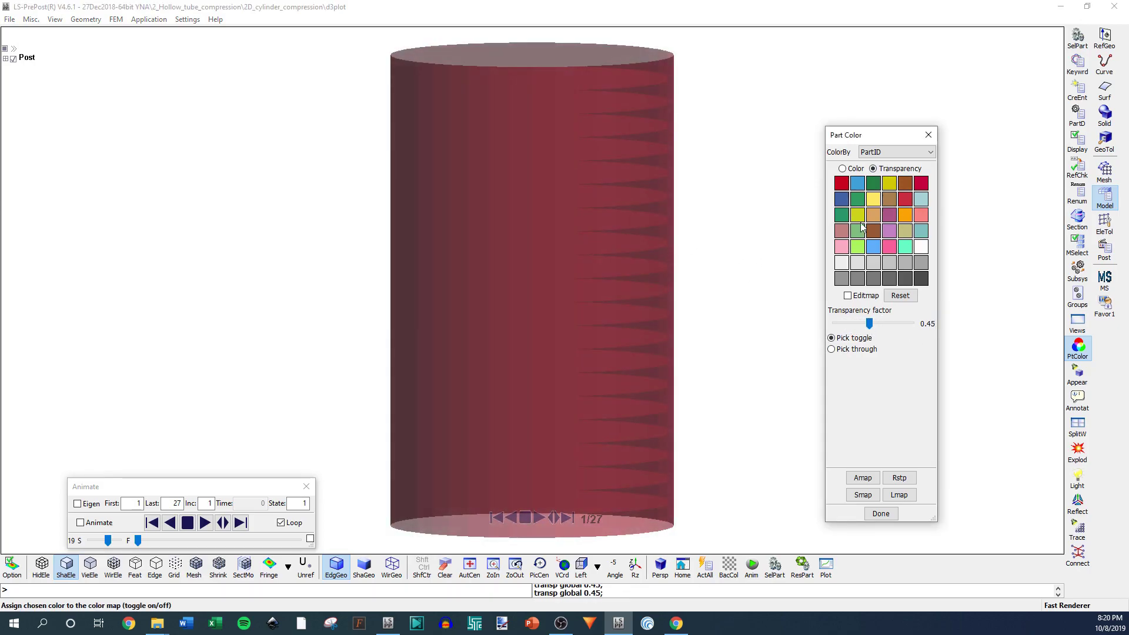
click(856, 170)
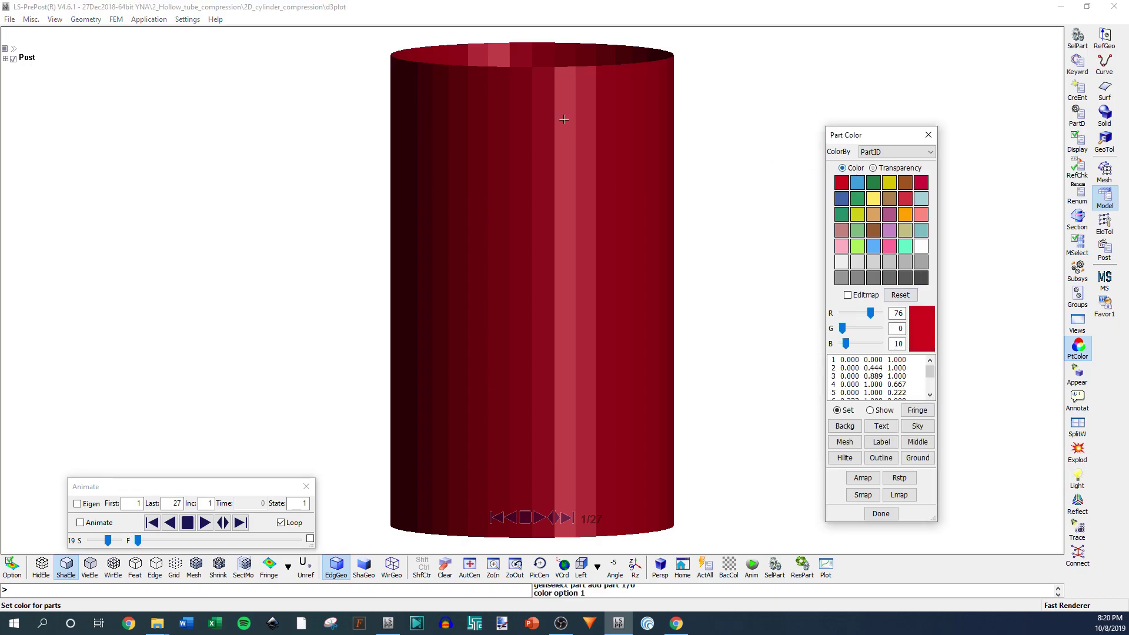
click(881, 513)
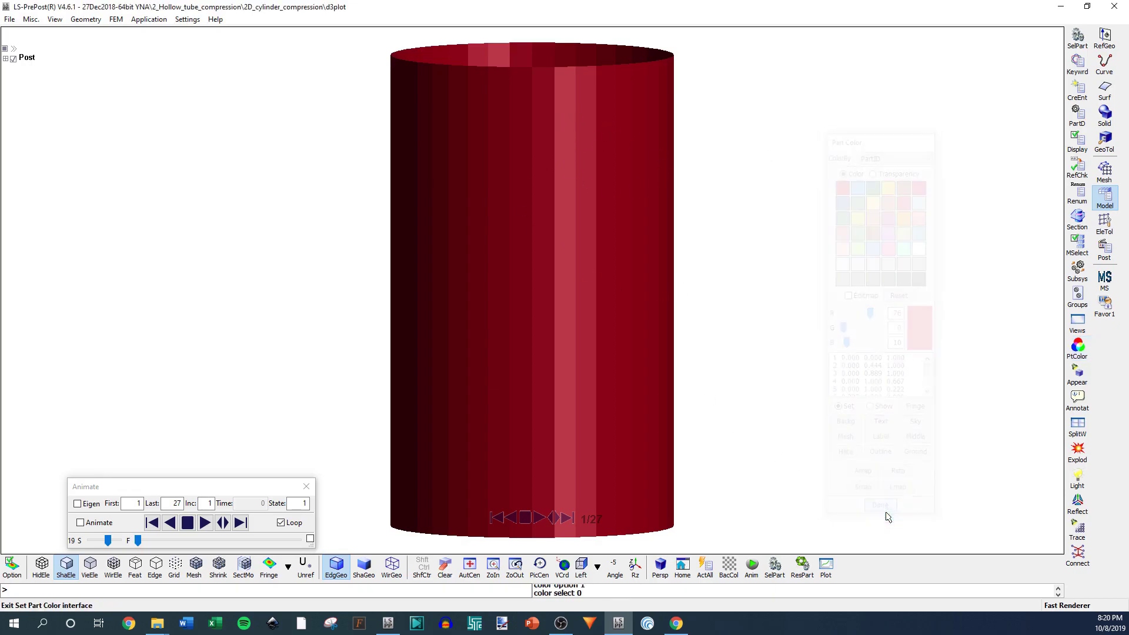
Turn on Thick shell display in Appear for all visible parts, then close the panel.
click(1078, 374)
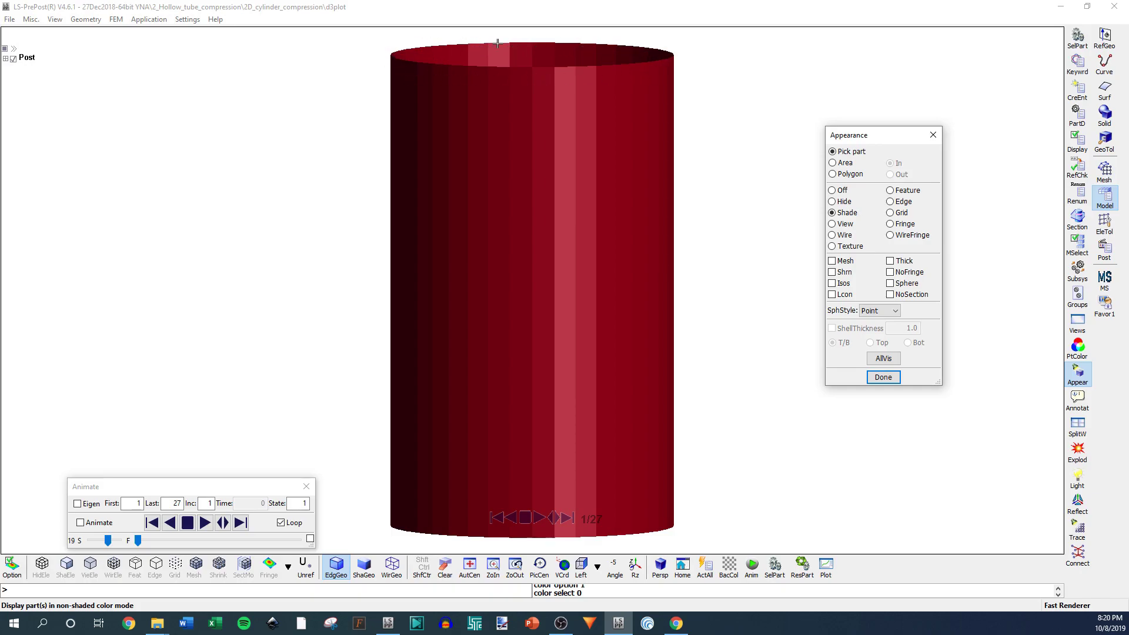
click(893, 261)
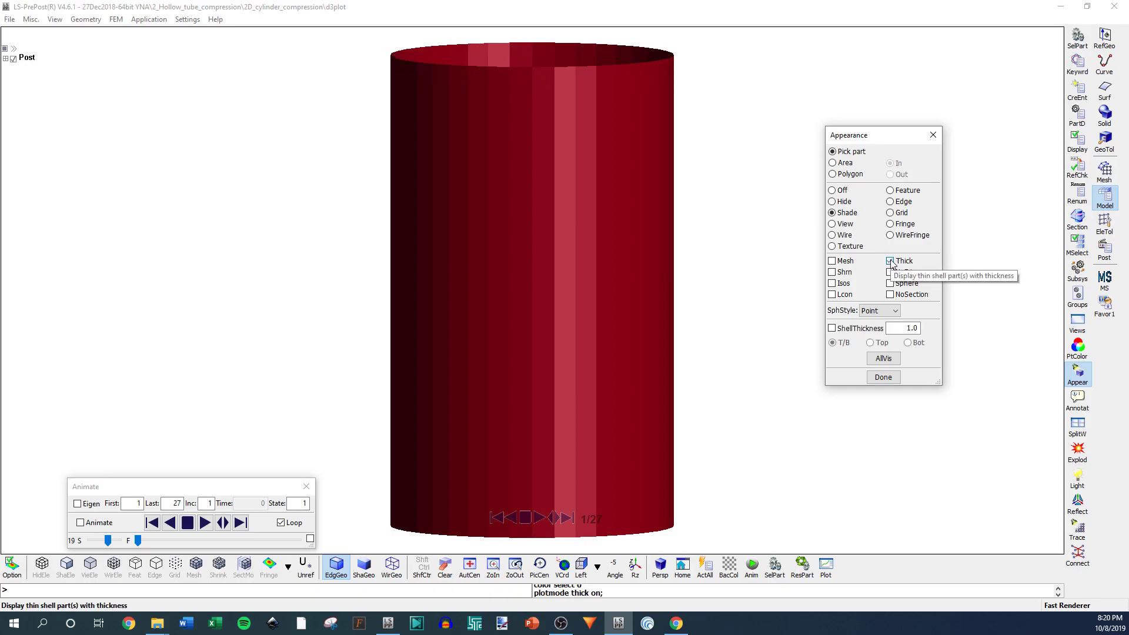
click(883, 360)
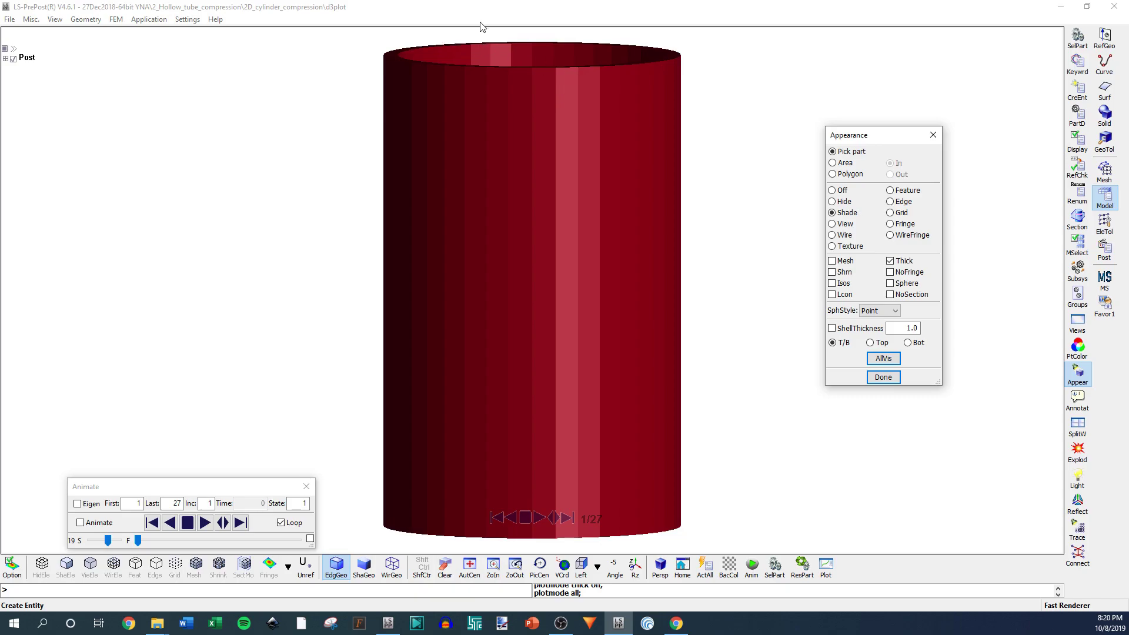
click(898, 379)
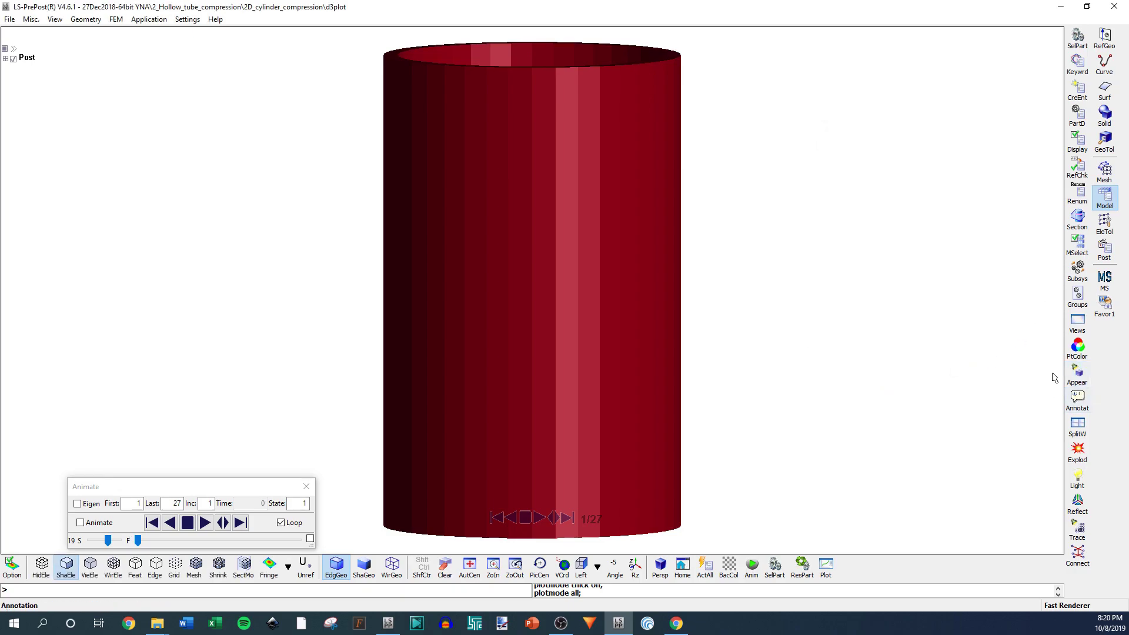
Move light 1's latitude to about 132, then switch to the LS-PrePost 4.3 session.
click(1077, 478)
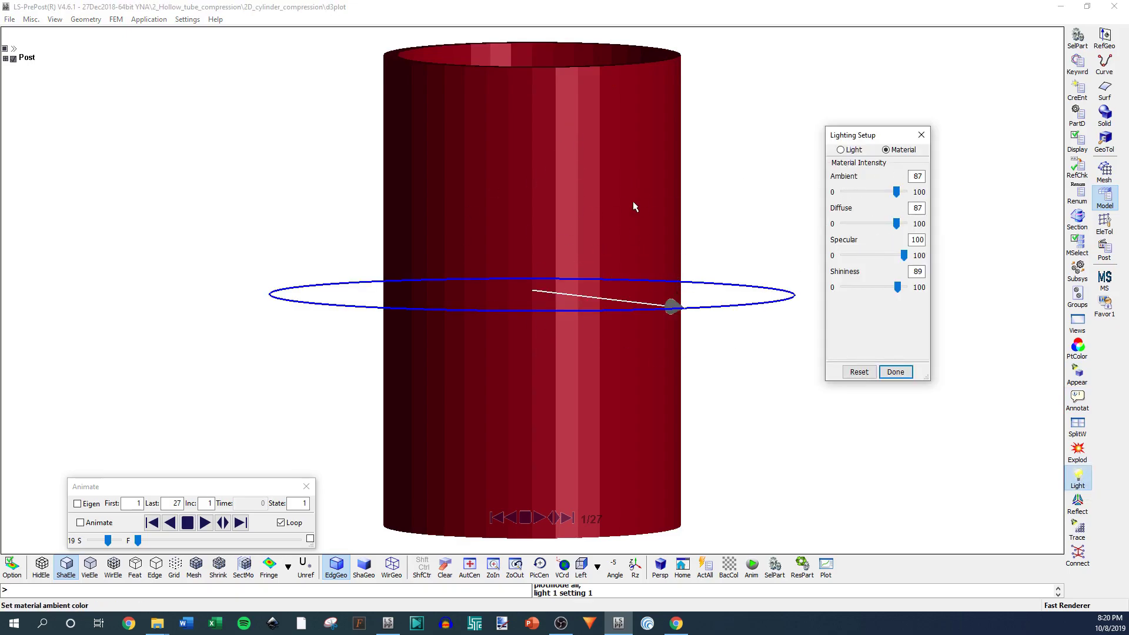
click(843, 150)
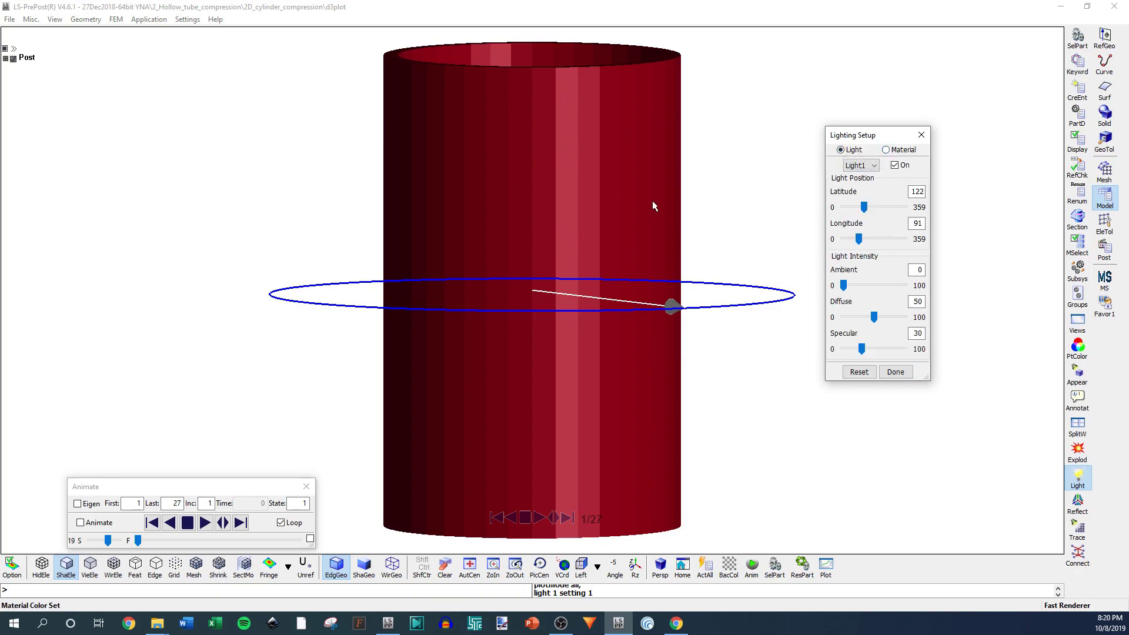
mouse_move(864, 207)
mouse_down()
mouse_move(888, 213)
mouse_move(871, 209)
mouse_up()
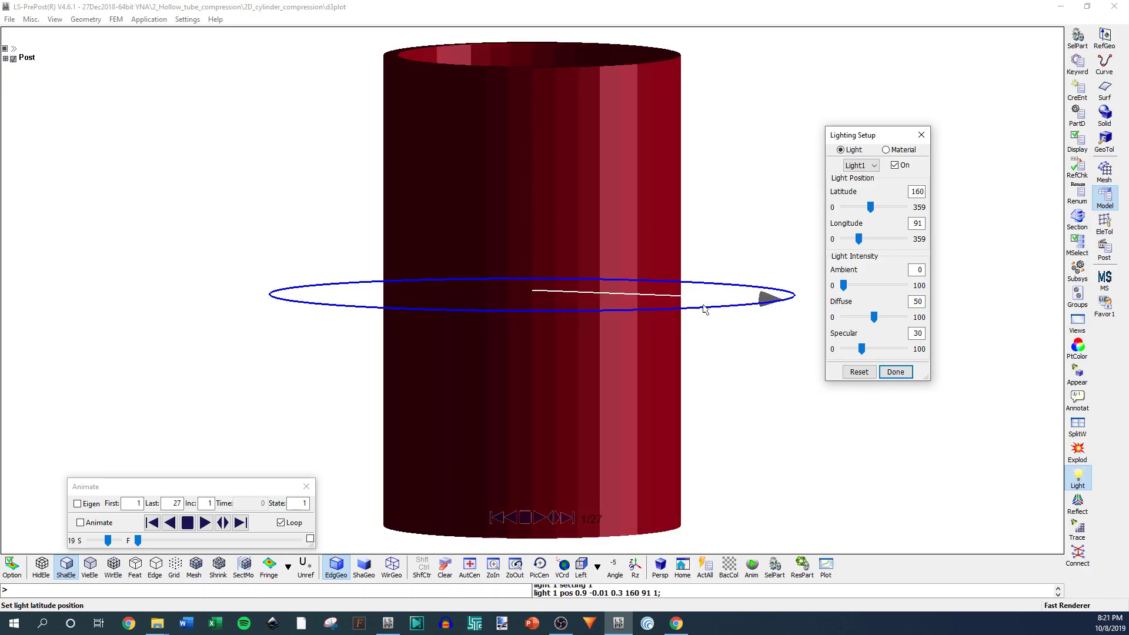
scroll(866, 210, down, 3)
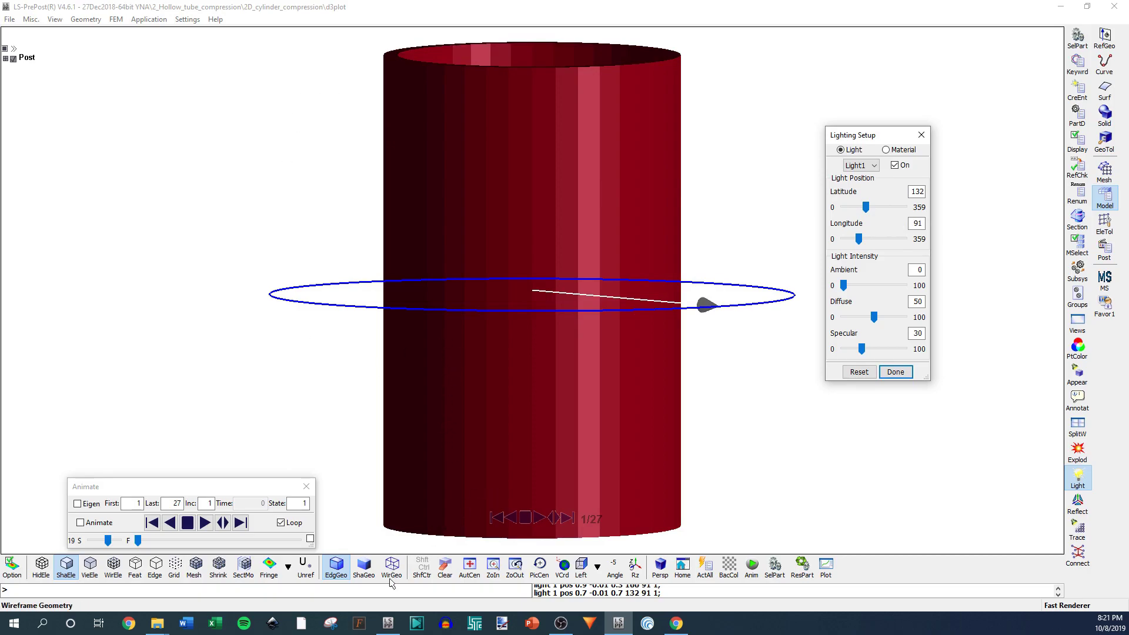
click(388, 626)
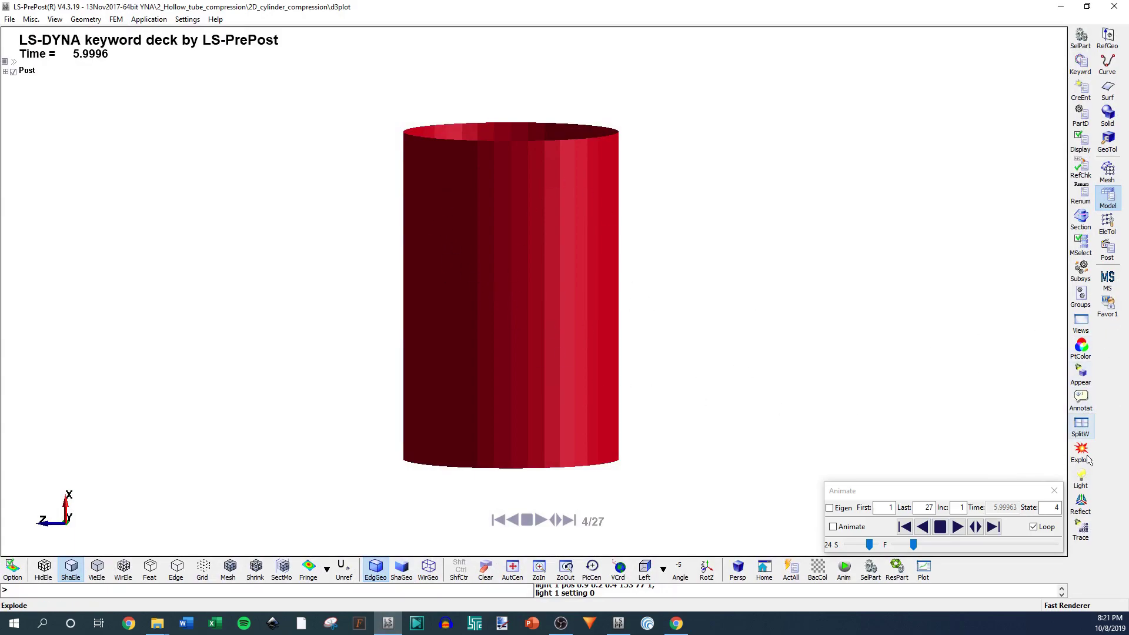
In the older session's Lighting Setup, lower light 1's latitude to about 130.
click(1081, 477)
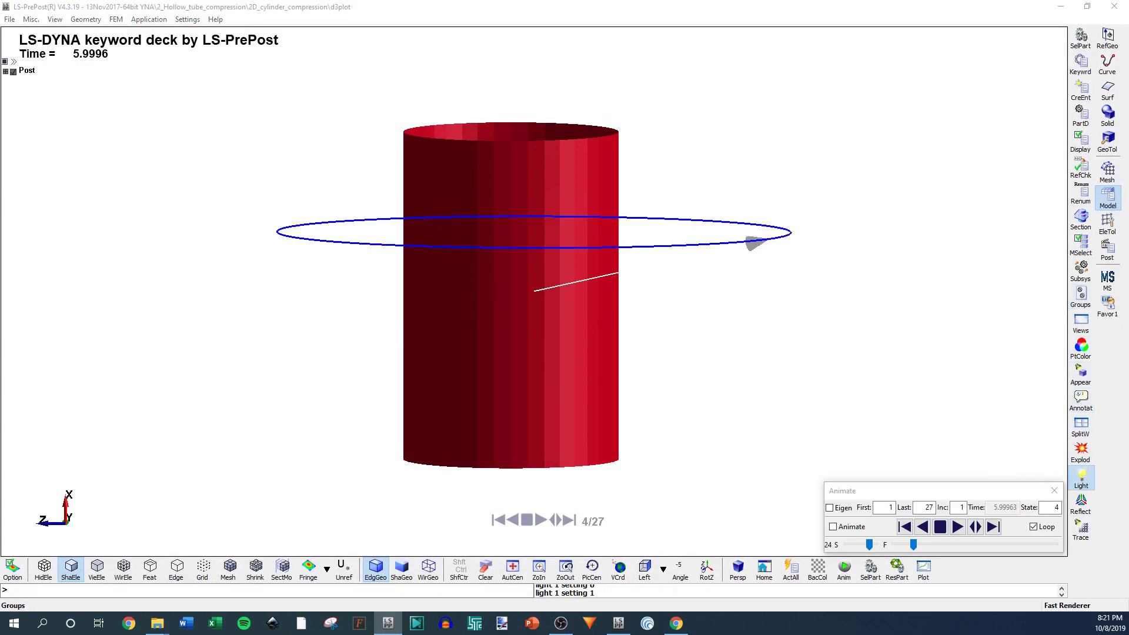
drag(808, 241, 810, 241)
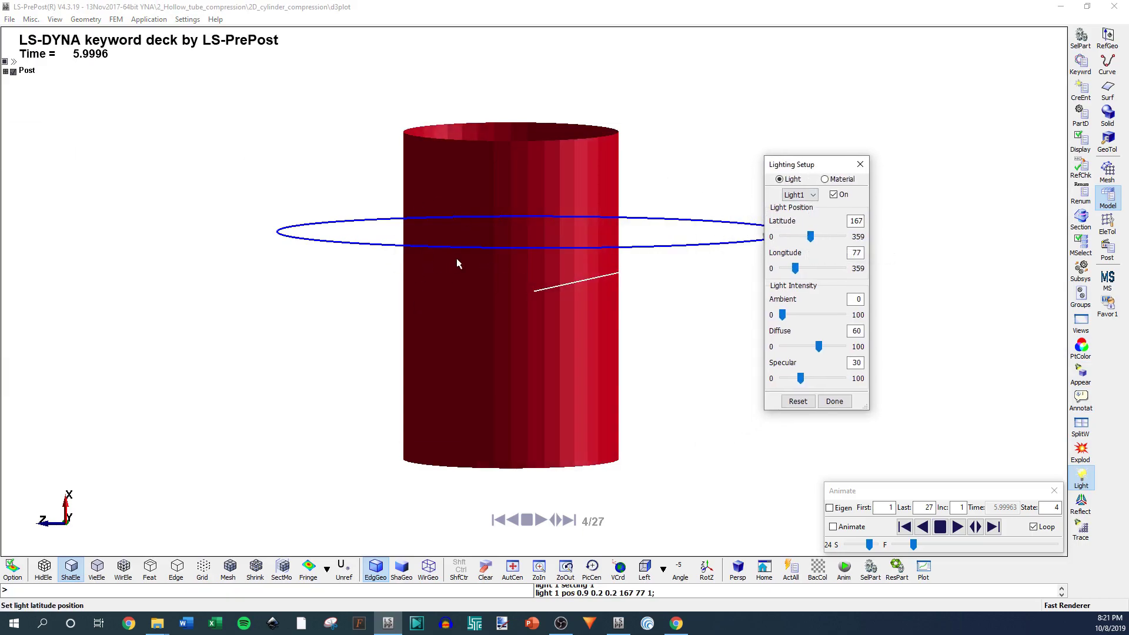
drag(810, 237, 804, 237)
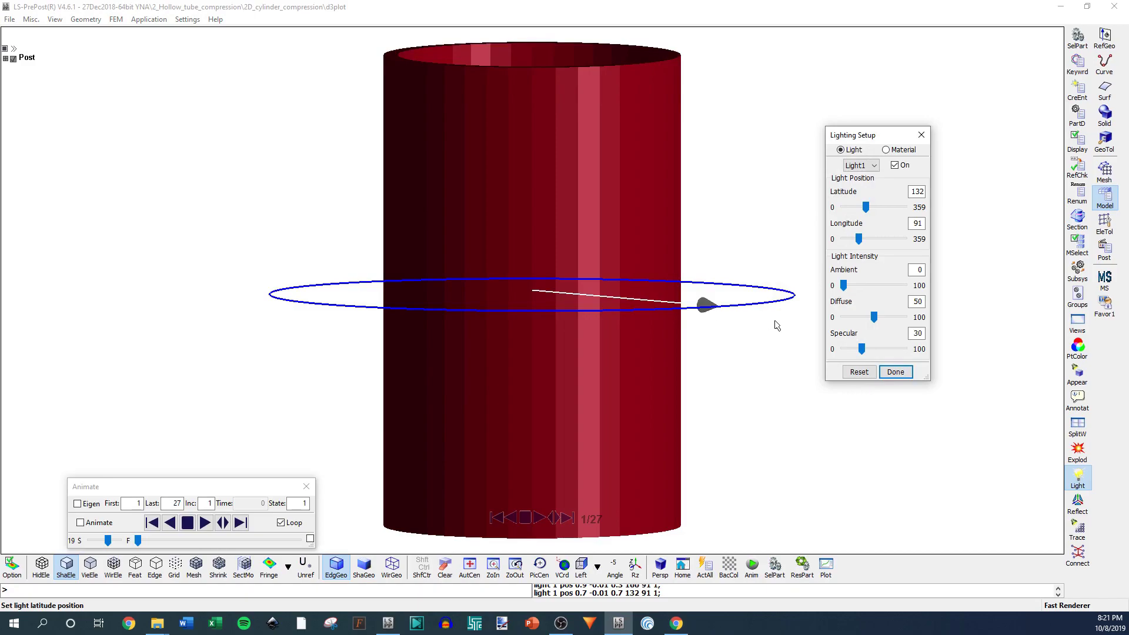
Set light longitude to 87, raise specular intensity, tweak material shininess, then close Lighting Setup.
drag(859, 239, 859, 246)
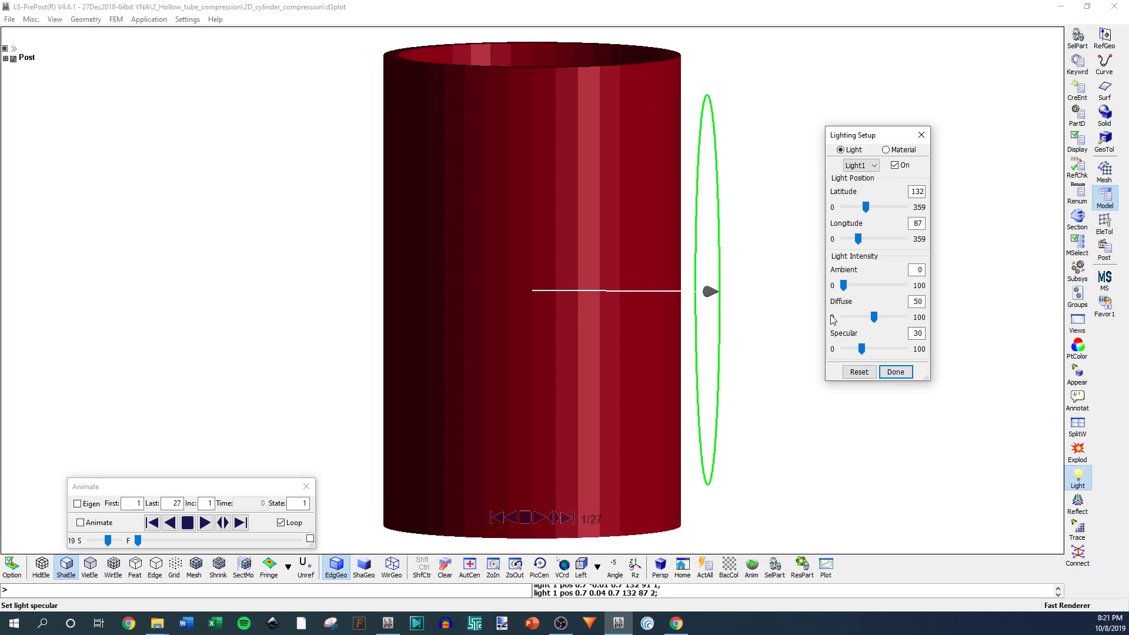
mouse_move(841, 286)
mouse_down()
mouse_move(869, 286)
mouse_move(843, 285)
mouse_up()
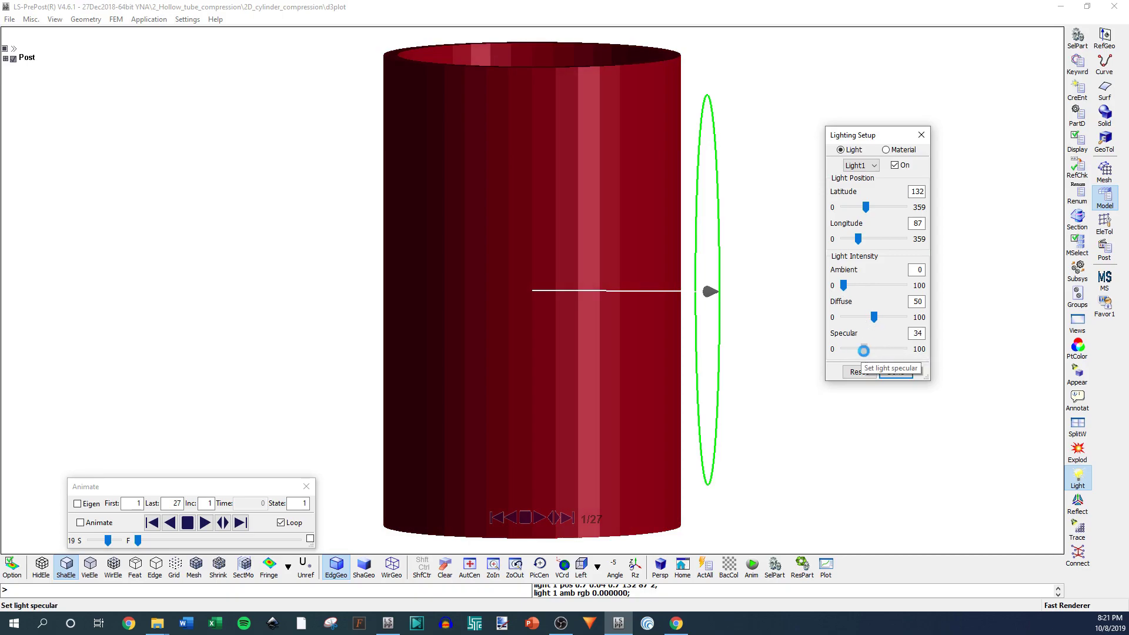
mouse_move(862, 349)
mouse_down()
mouse_move(891, 348)
mouse_move(865, 349)
mouse_up()
click(886, 150)
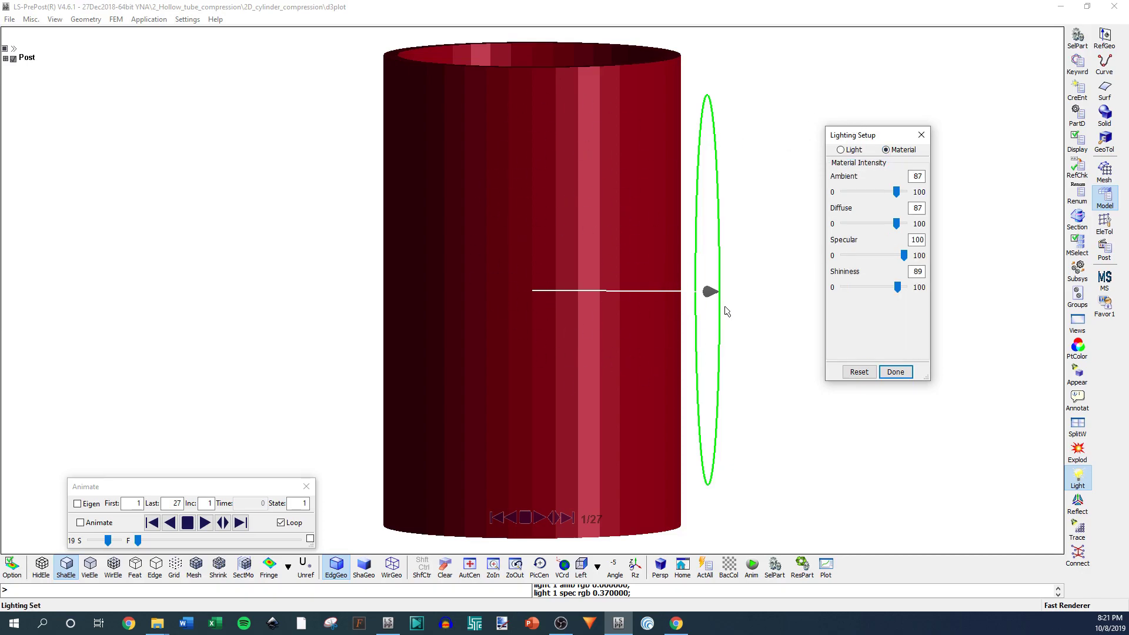
mouse_move(898, 287)
mouse_down()
mouse_move(847, 294)
mouse_move(897, 290)
mouse_up()
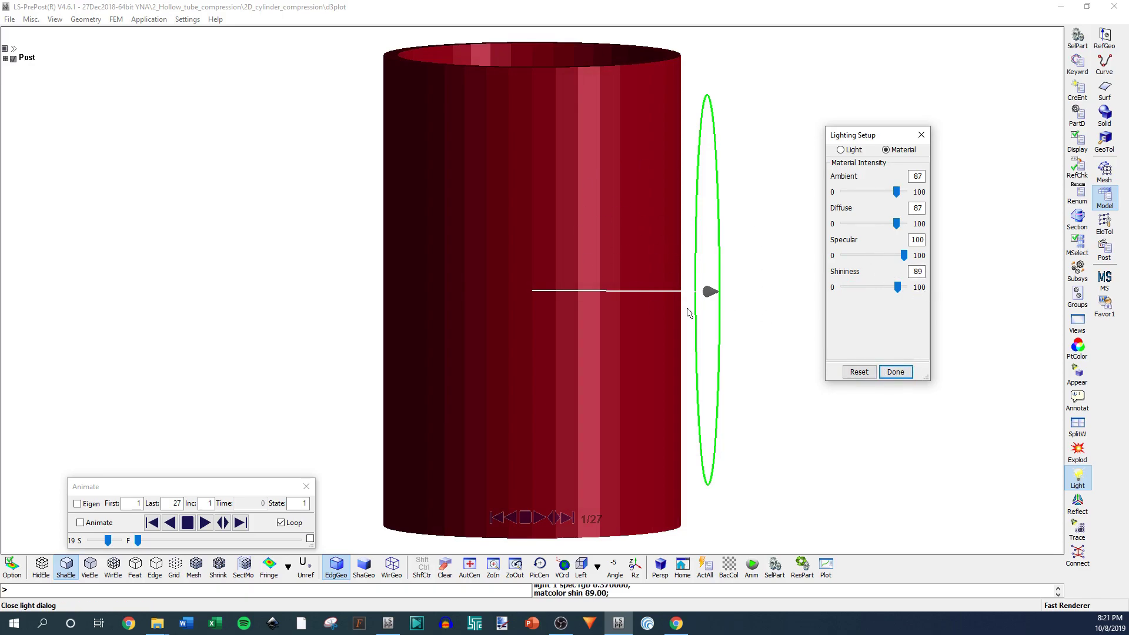
click(895, 371)
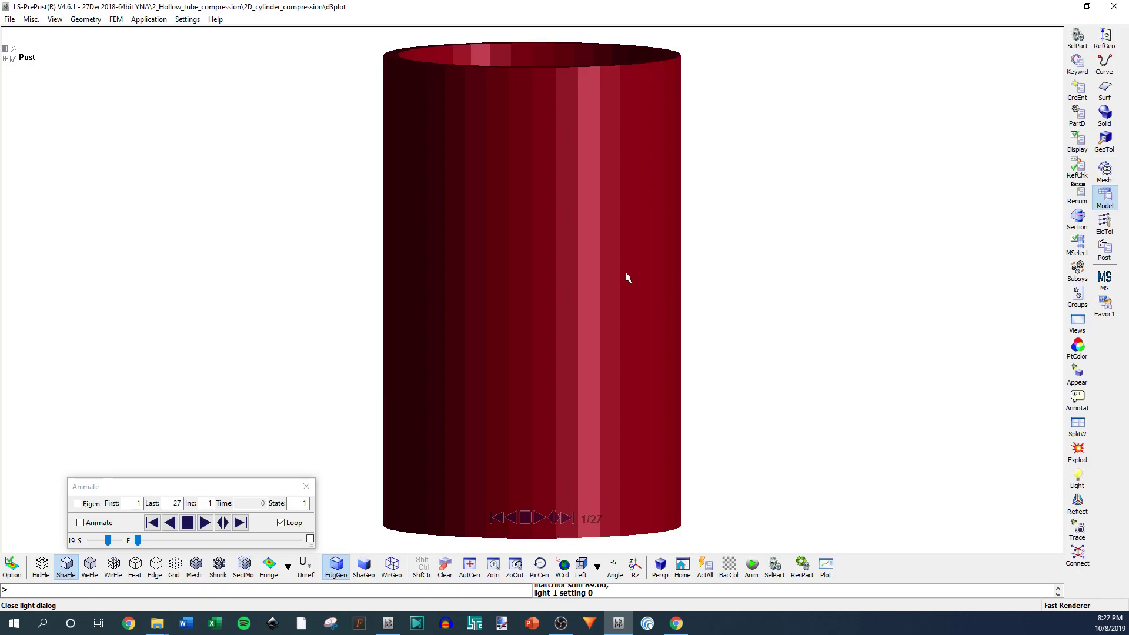
Turn on the legend, axis triad, time stamp and title from the Option menu.
click(12, 565)
click(28, 340)
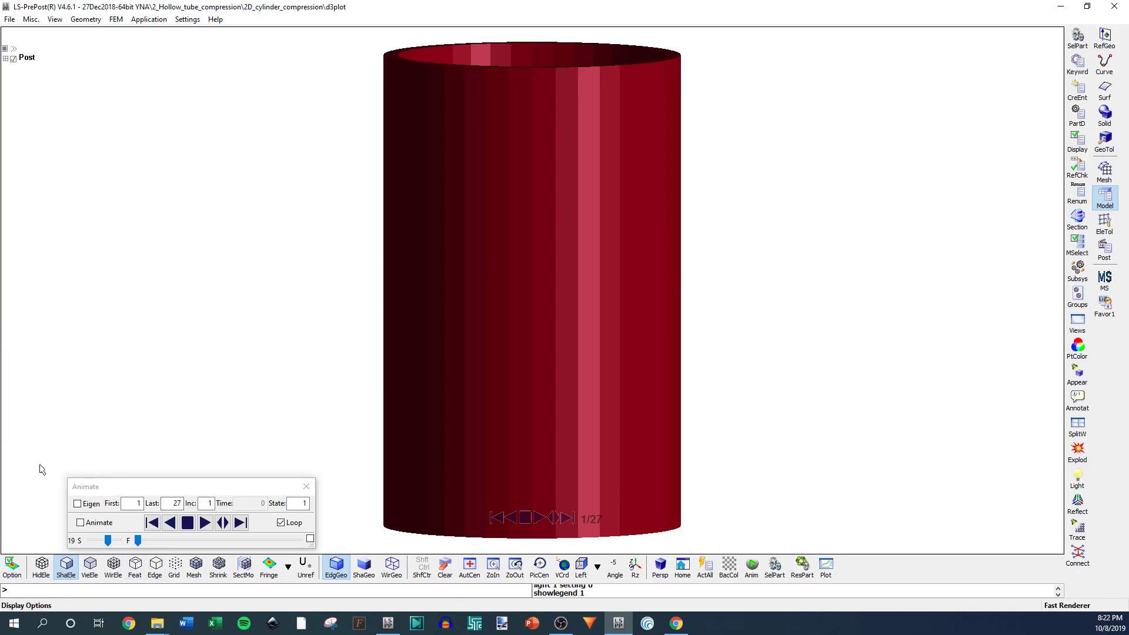
click(12, 565)
click(28, 365)
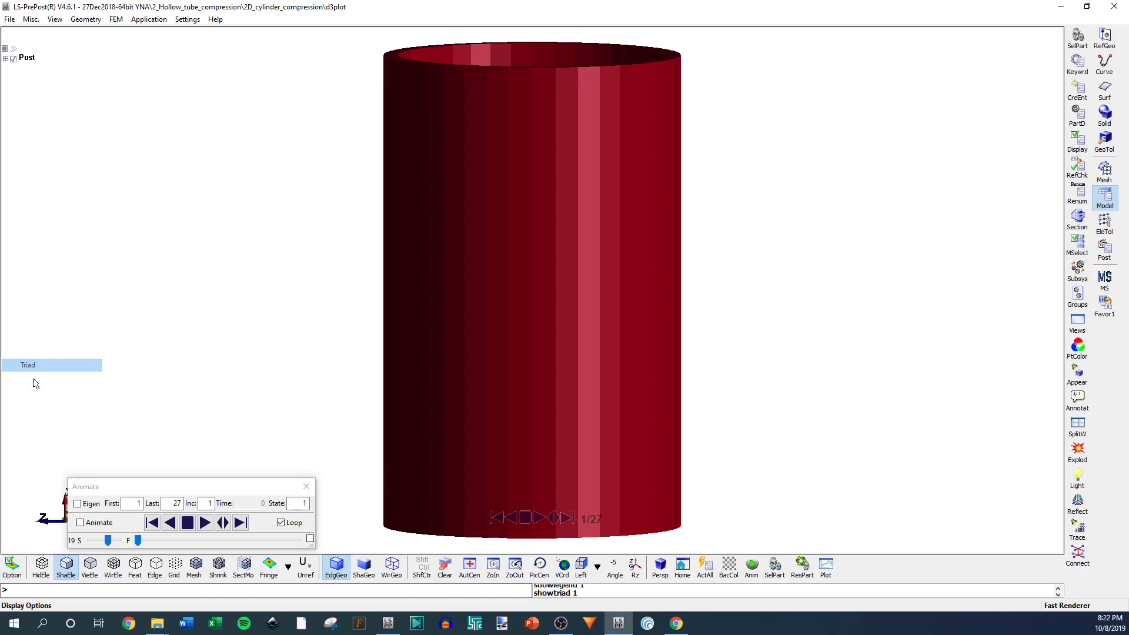
click(12, 566)
click(35, 353)
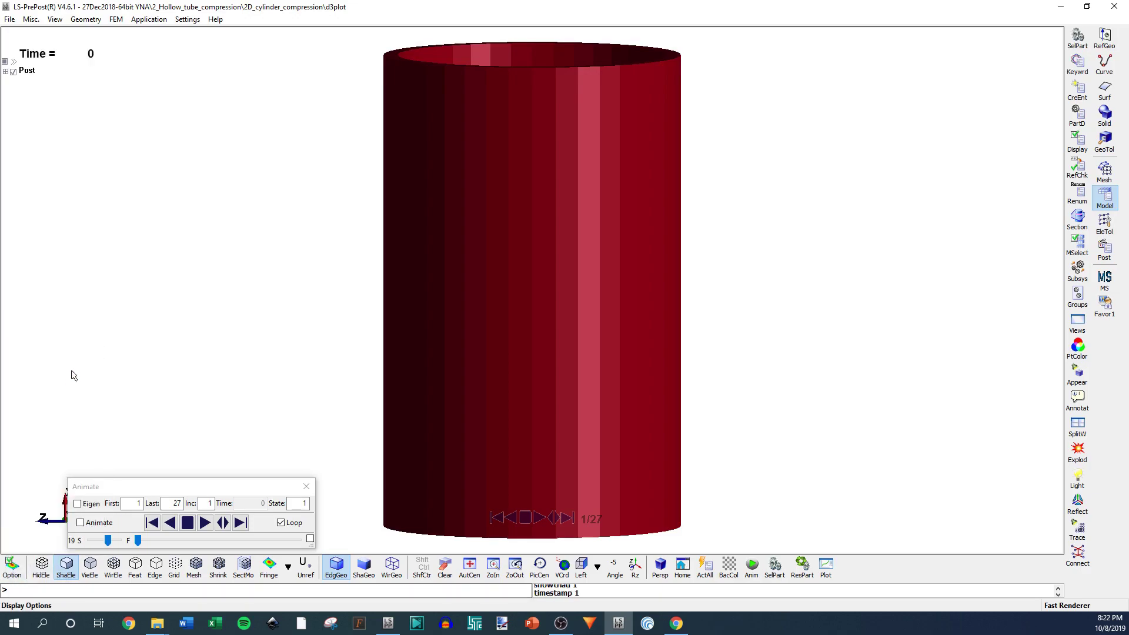
click(19, 571)
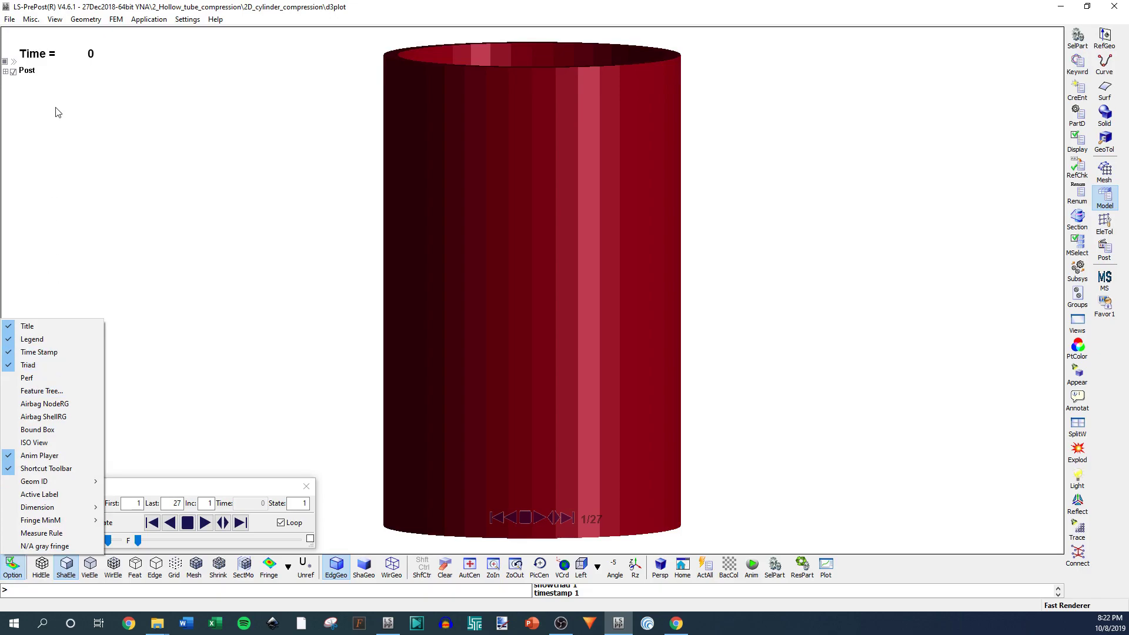
click(30, 327)
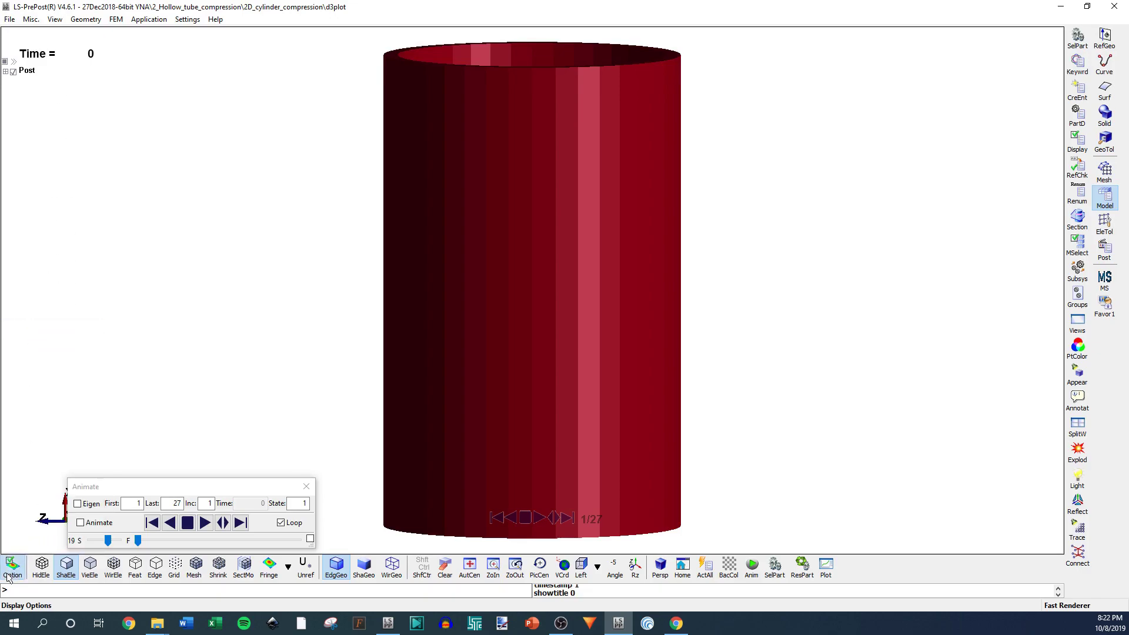
click(12, 567)
click(29, 327)
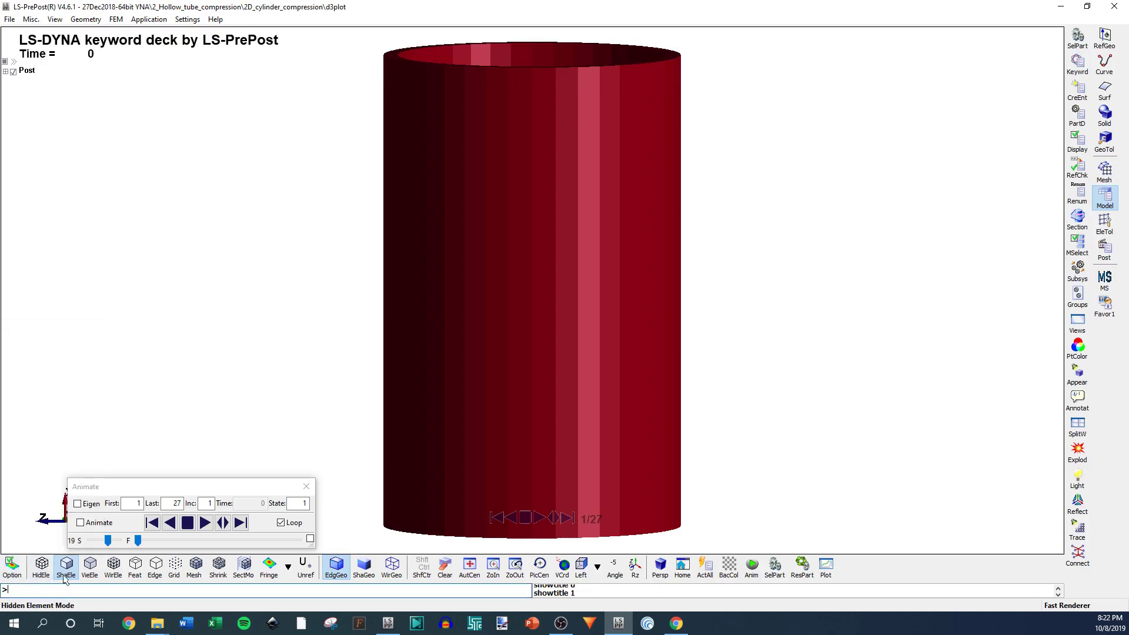
Move the Animate panel aside, view the last state, then return to the first.
drag(233, 491, 934, 467)
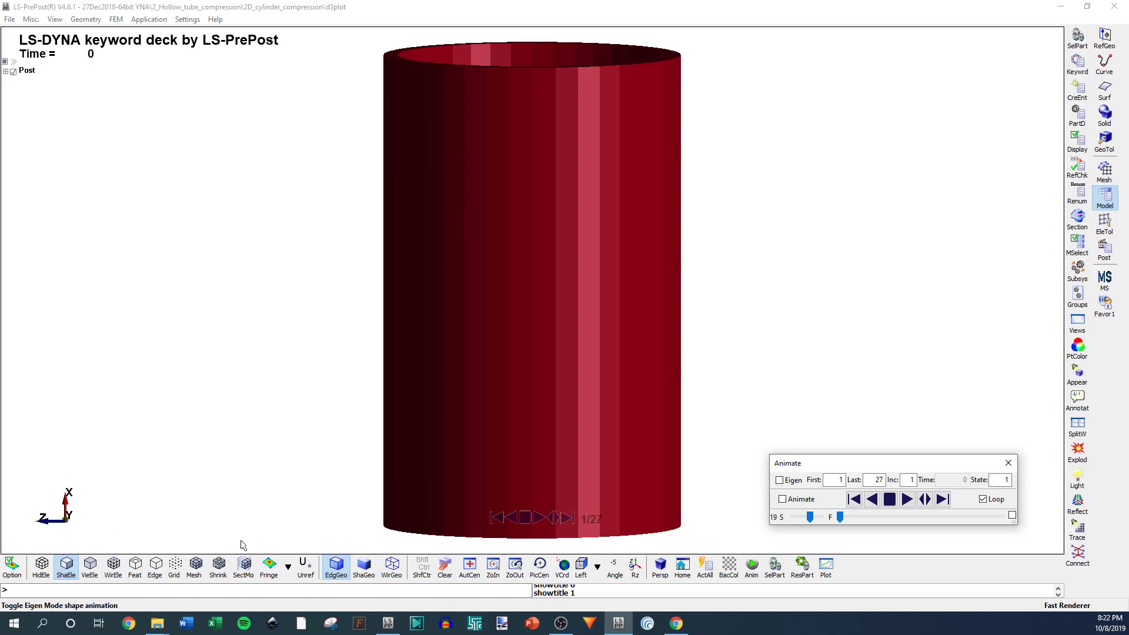
click(943, 500)
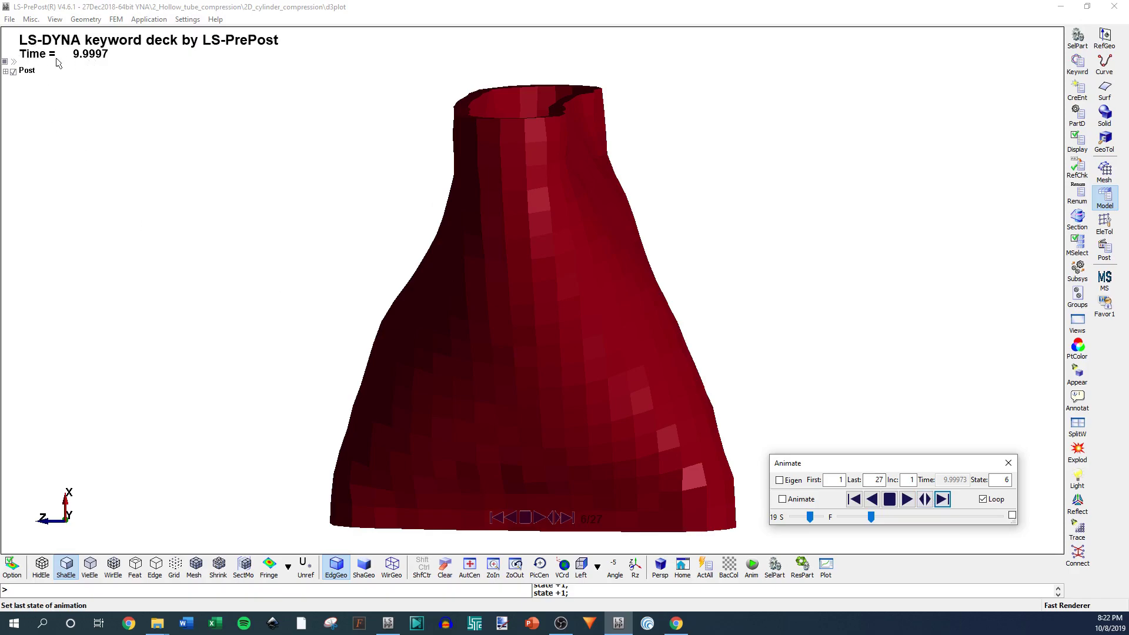
click(855, 500)
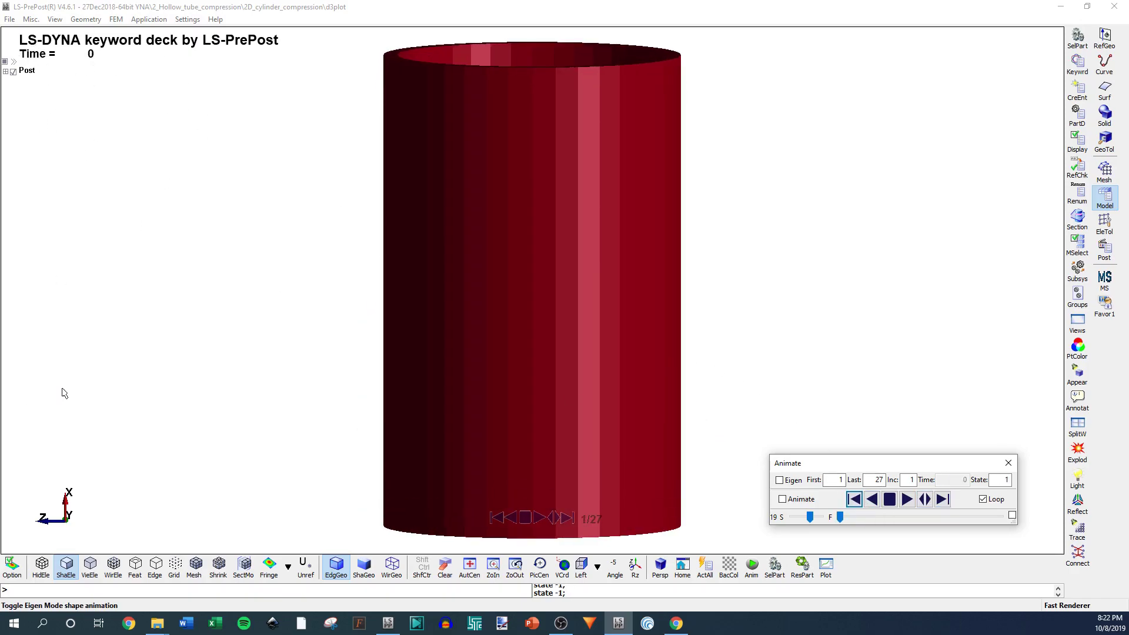
click(12, 566)
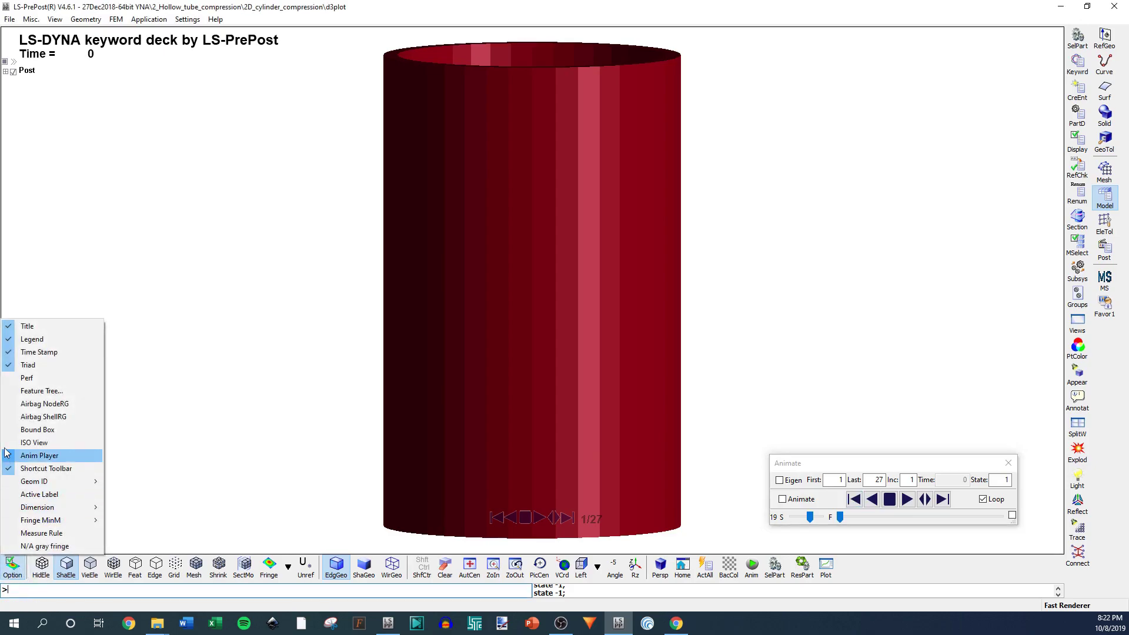
click(30, 326)
click(12, 566)
click(32, 340)
click(12, 565)
click(30, 353)
click(12, 566)
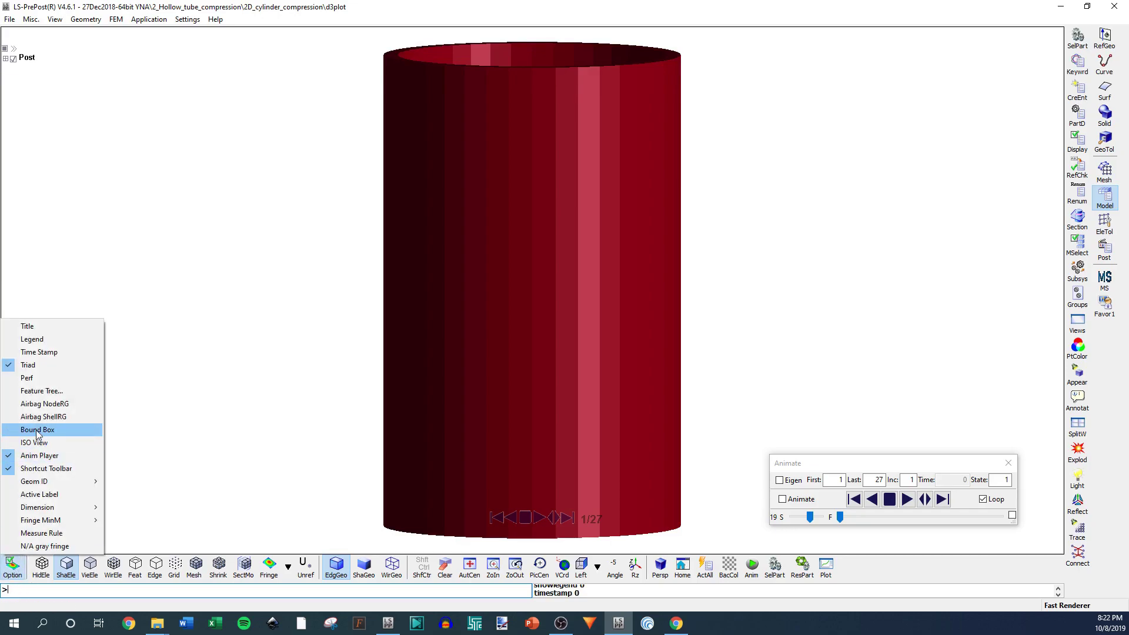
click(30, 352)
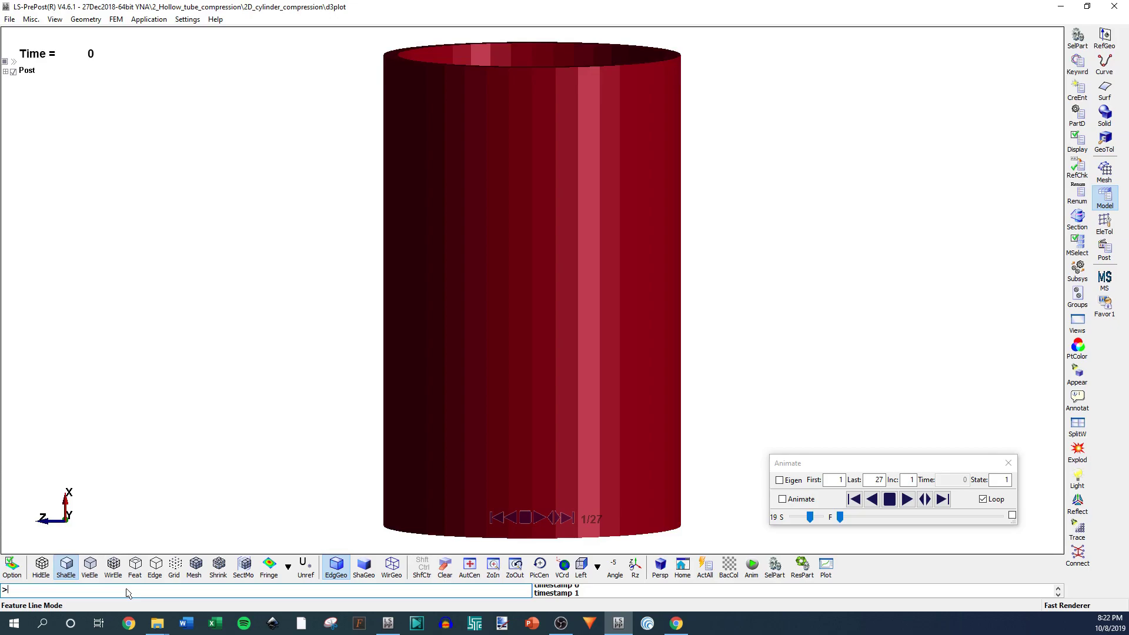
text(t)
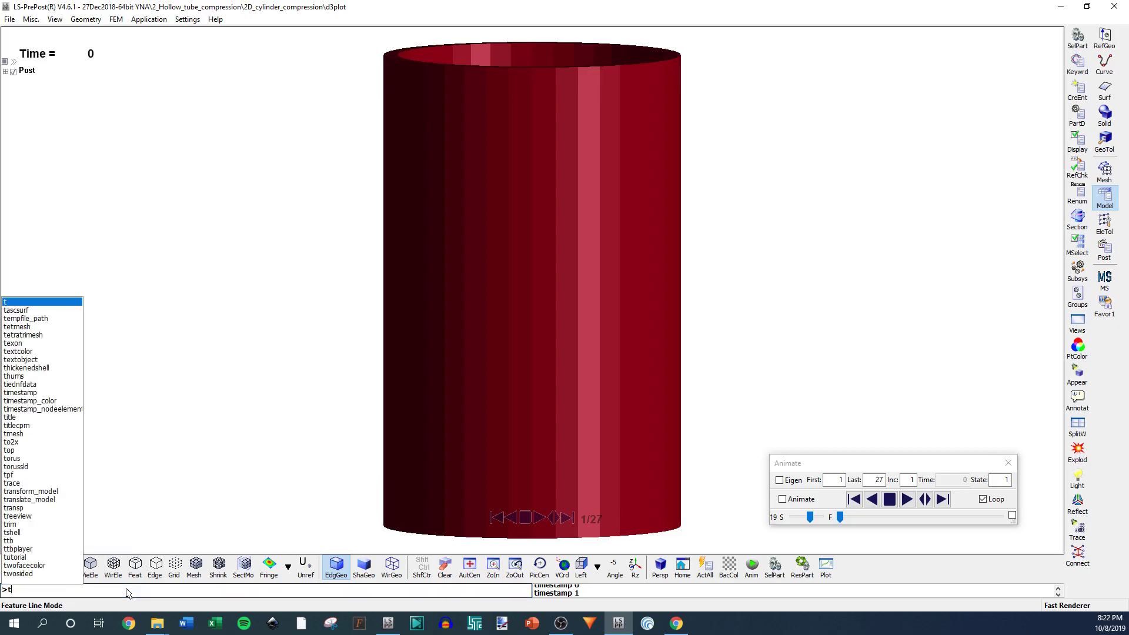
key(BackSpace)
text(showtri)
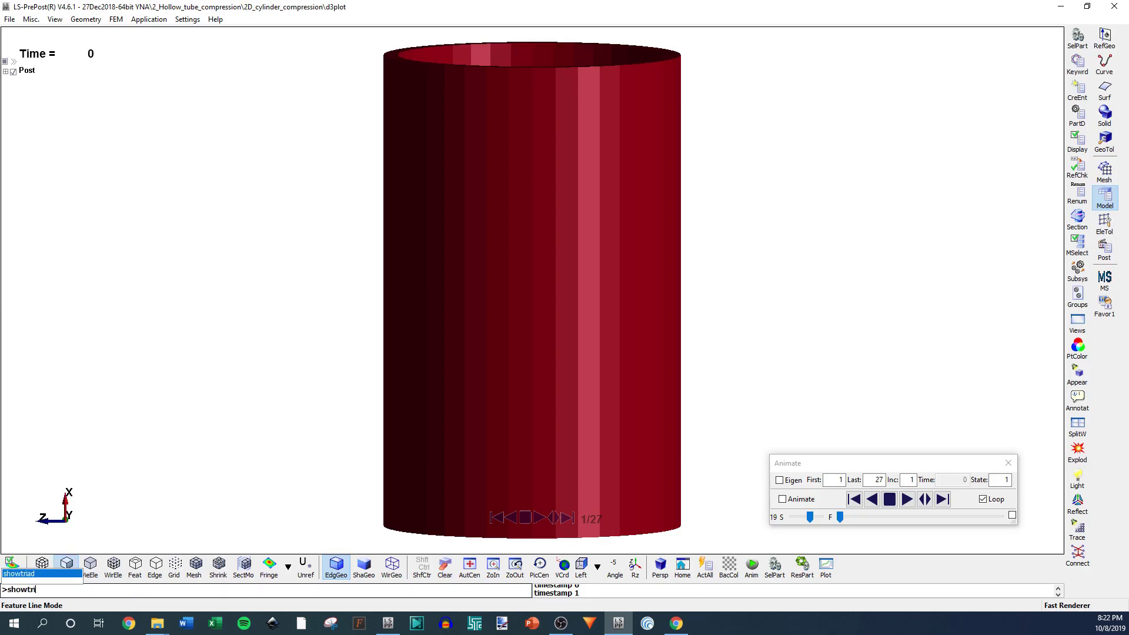
text(ad off)
key(Return)
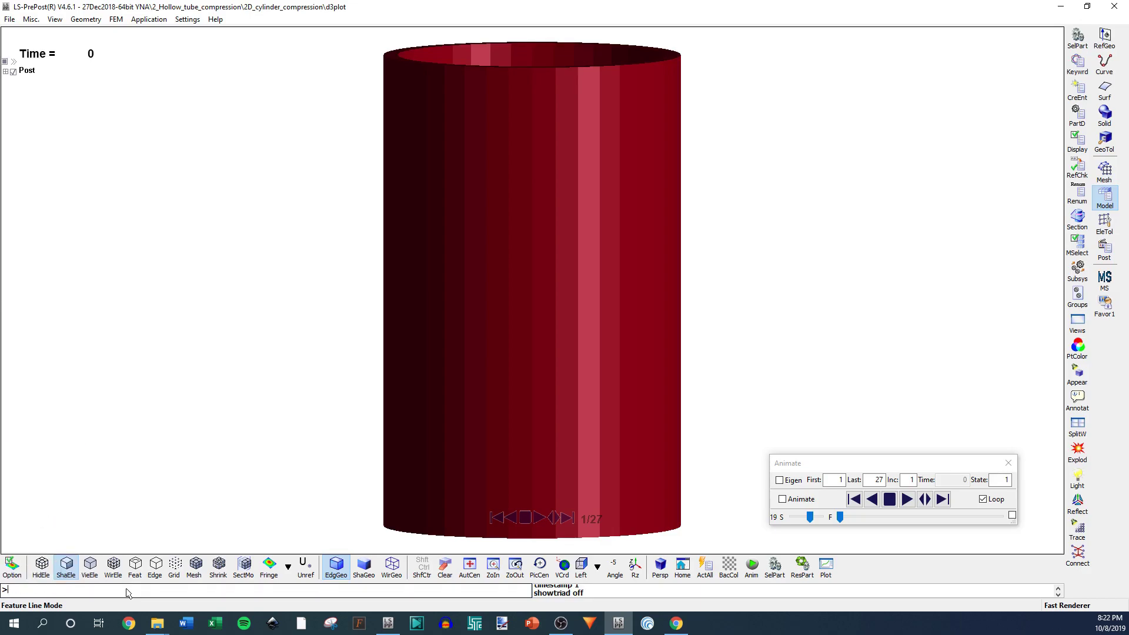
text(showti)
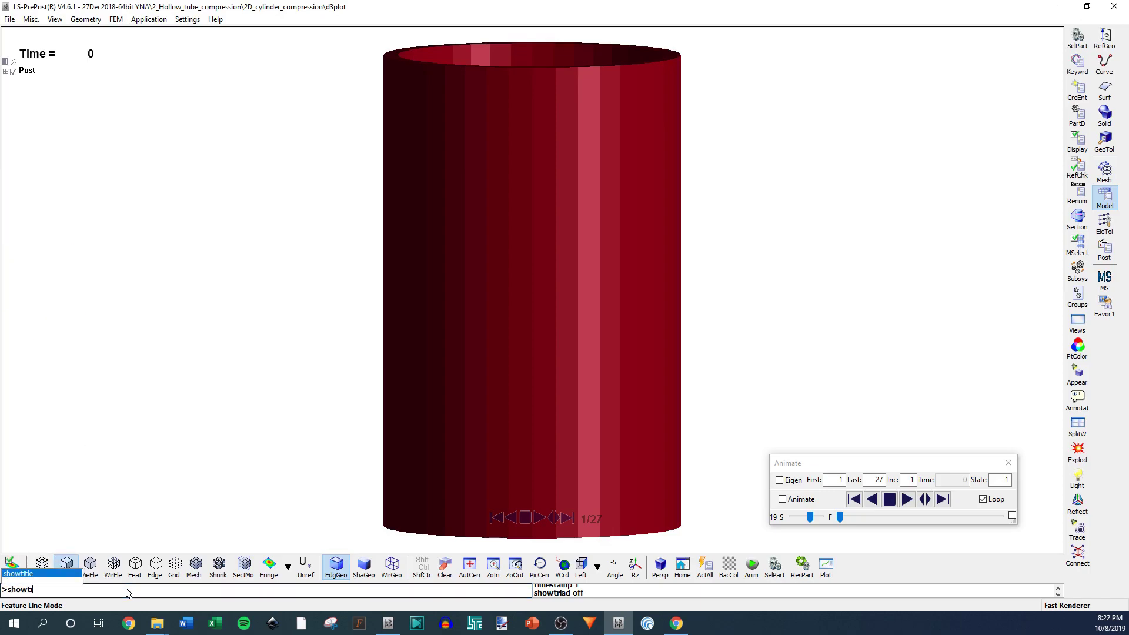
key(BackSpace)
key(BackSpace)
key(BackSpace)
key(BackSpace)
key(BackSpace)
key(BackSpace)
text(time)
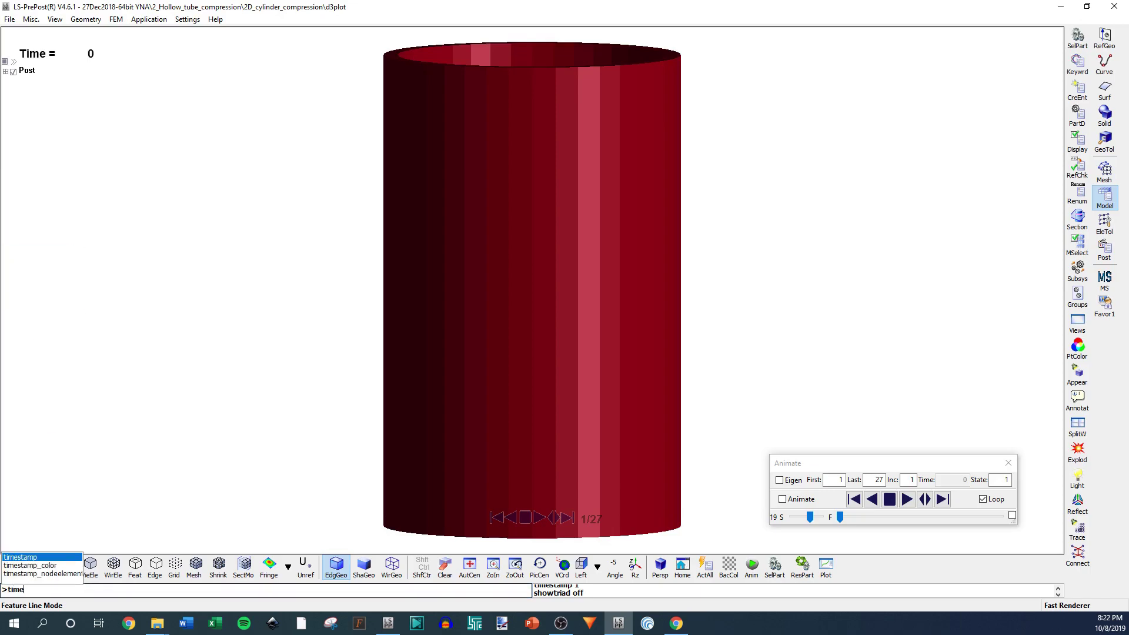
text(stamp off)
key(Return)
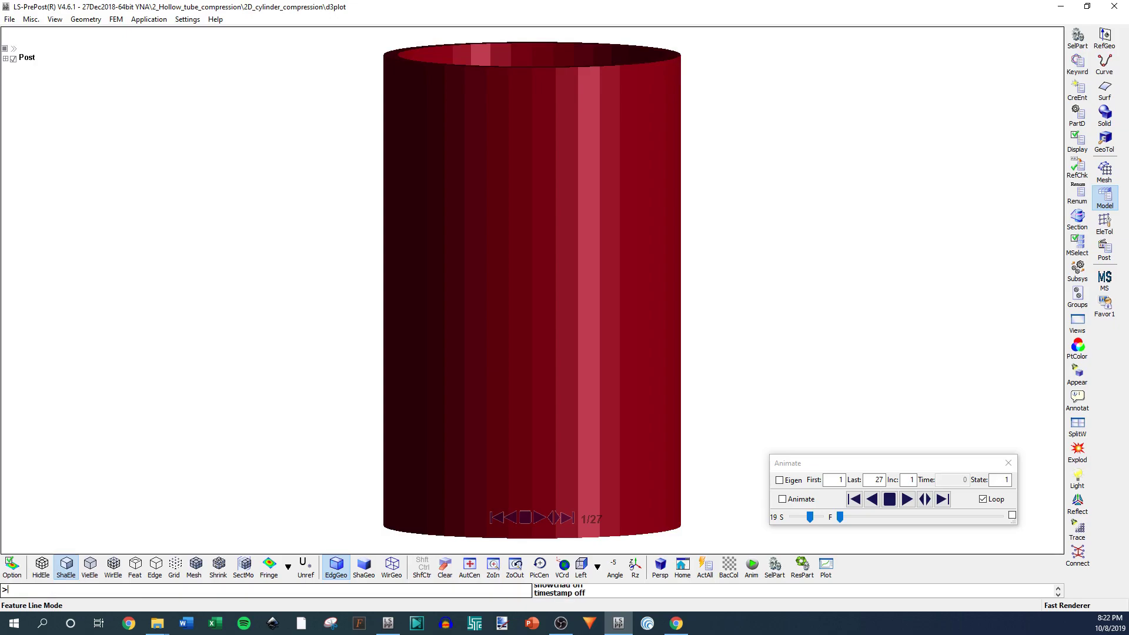
click(18, 570)
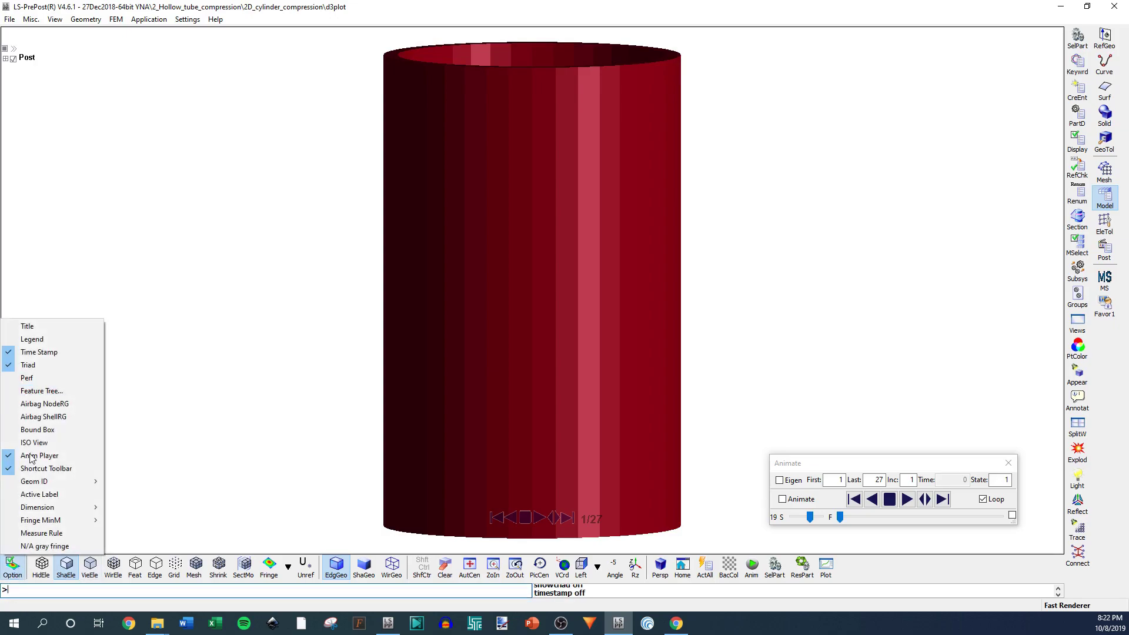
Step the compression animation forward until it reaches state 13.
click(254, 516)
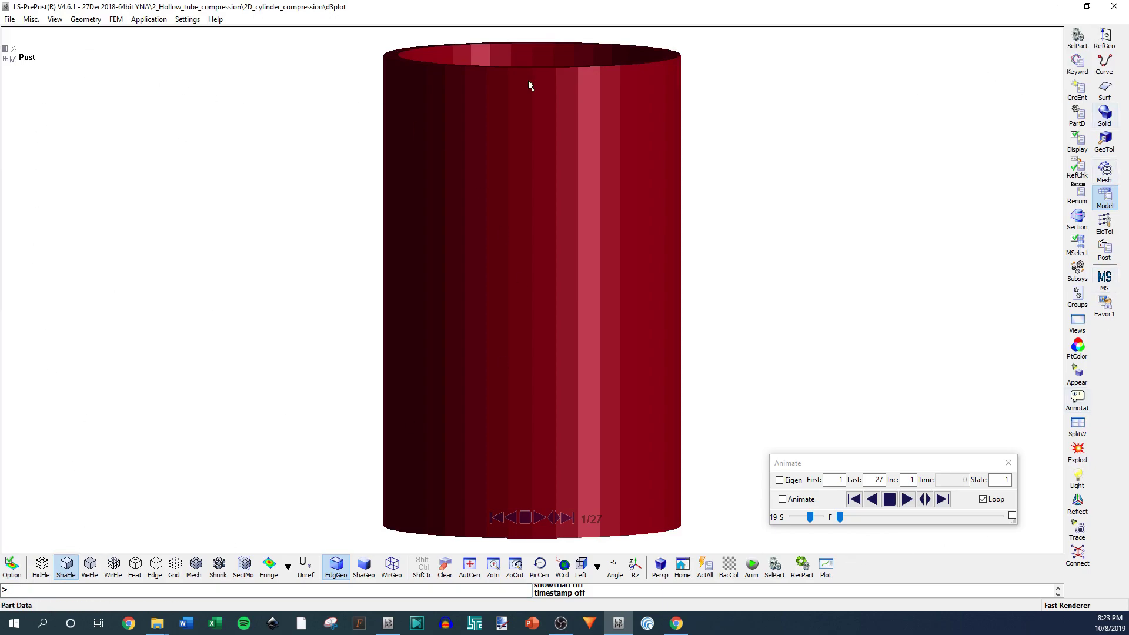
click(852, 461)
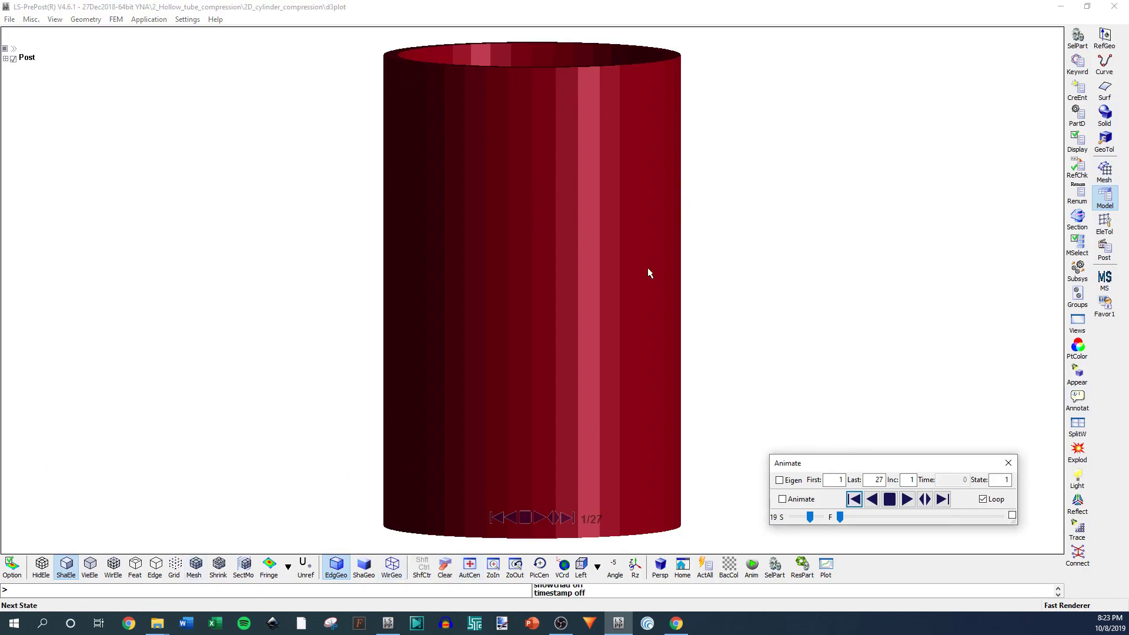
click(943, 500)
click(943, 501)
click(943, 500)
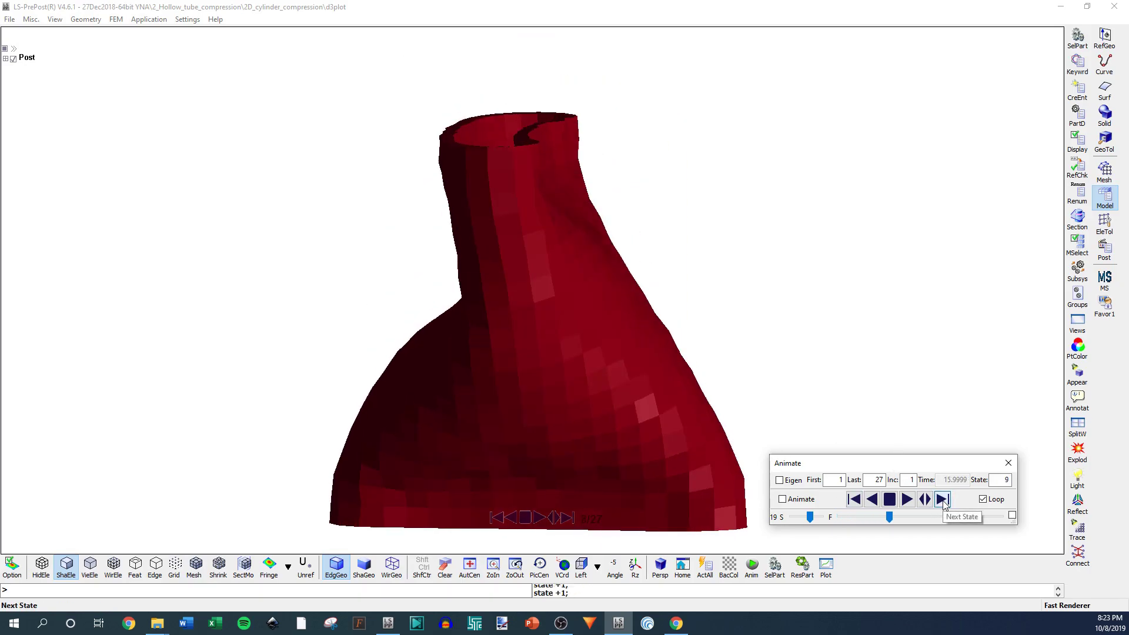
click(943, 501)
click(942, 500)
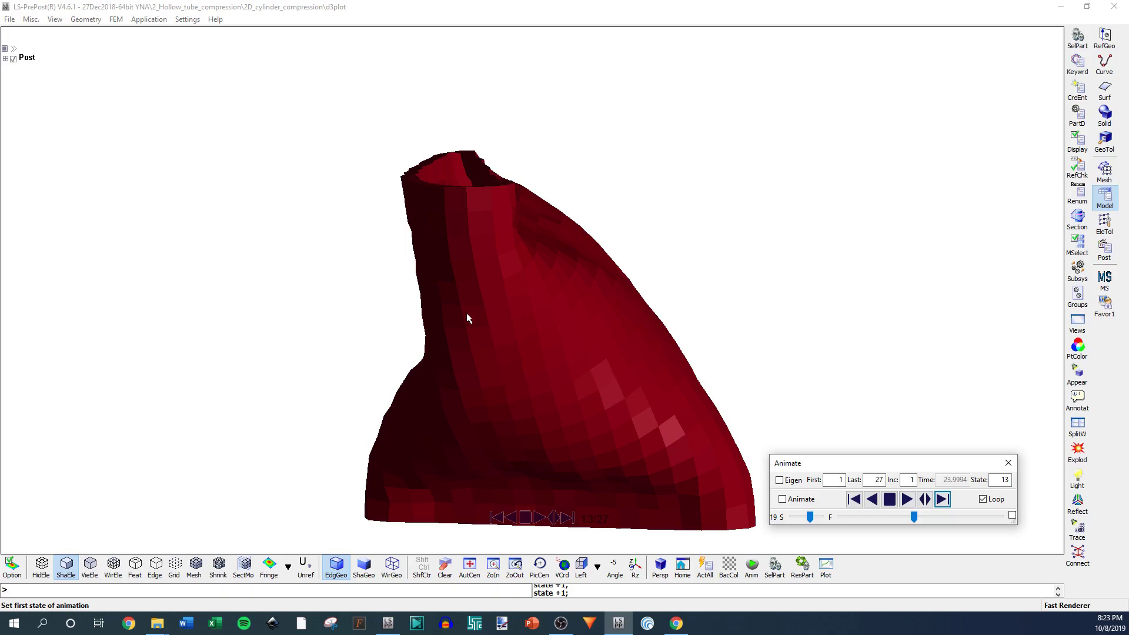
Move the Animate panel aside and snip a screenshot around the buckled tube.
drag(911, 465, 936, 468)
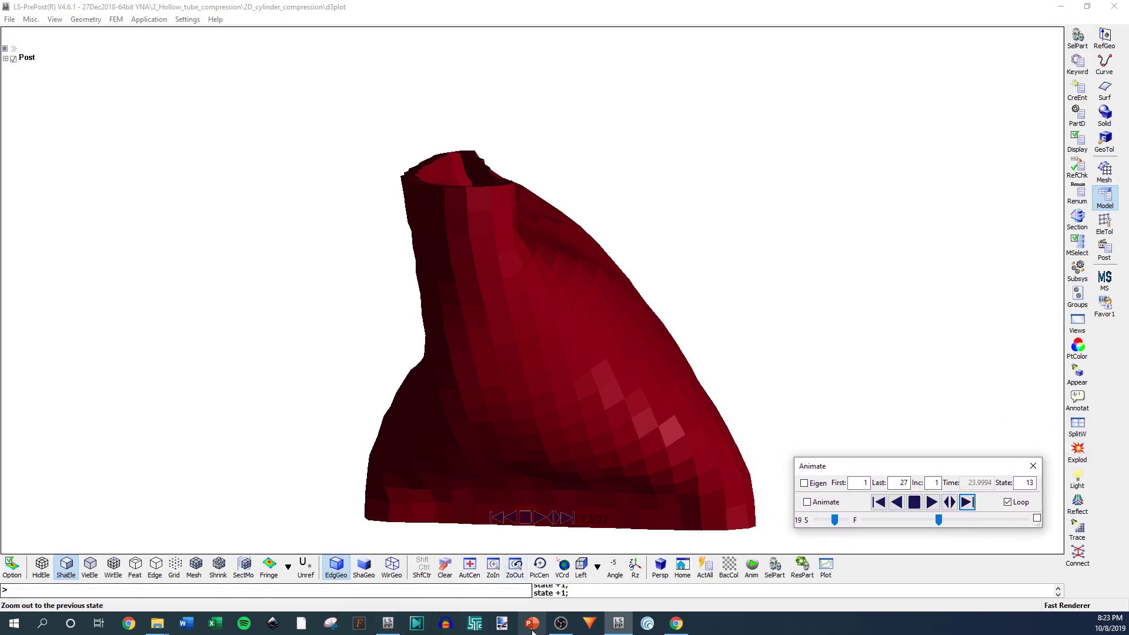
click(381, 522)
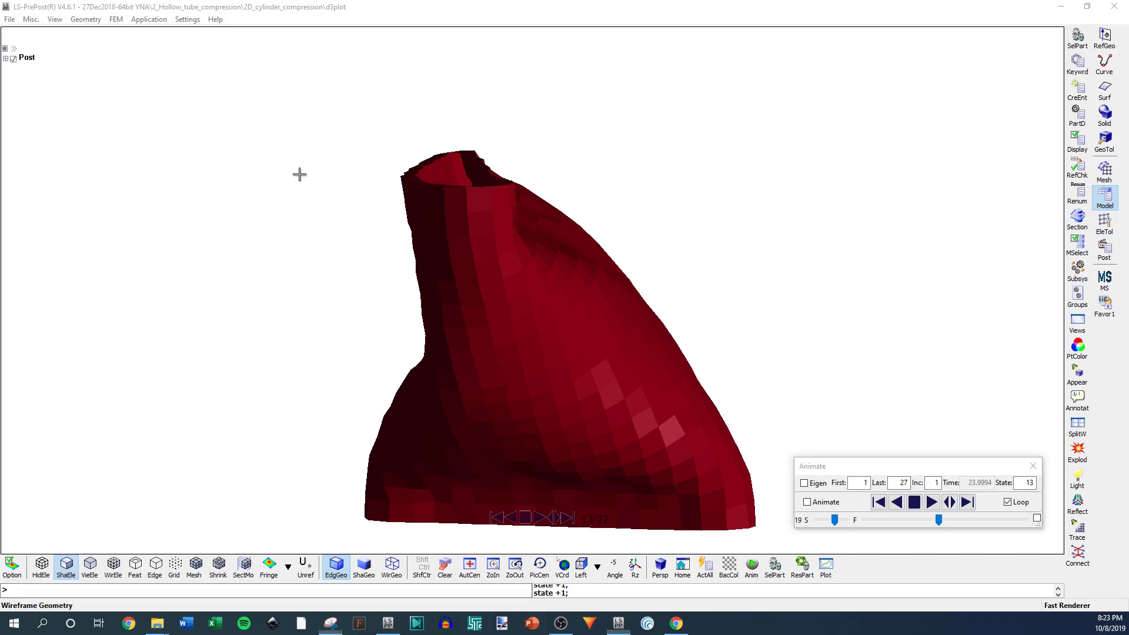
drag(325, 118, 757, 545)
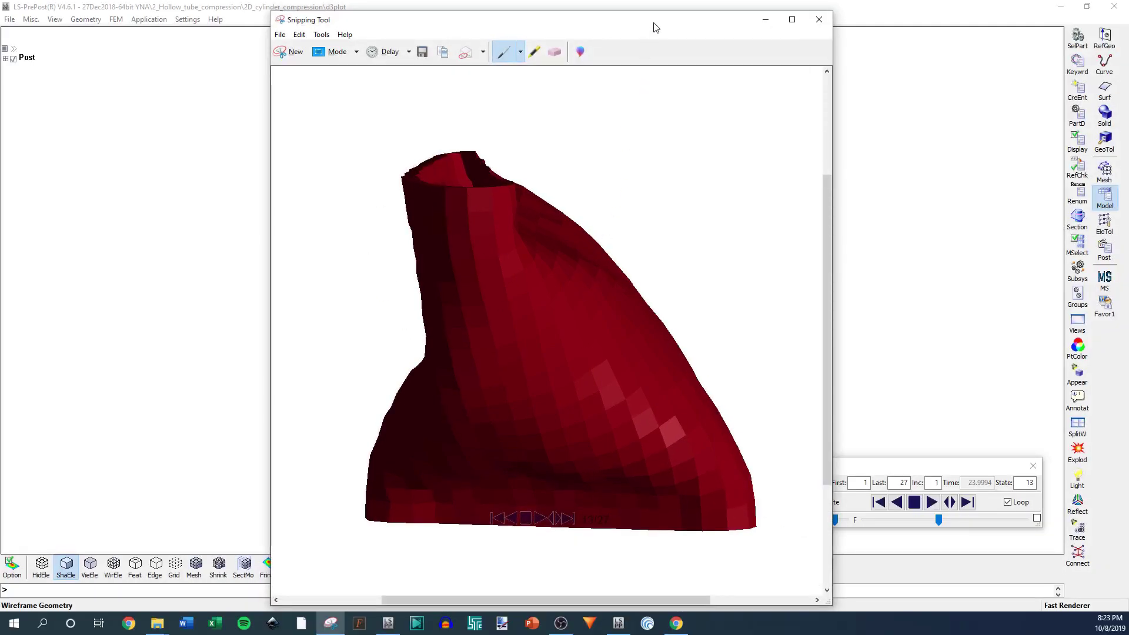
Drag the Snipping Tool capture aside to compare it with the tube at state 13.
drag(655, 27, 354, 16)
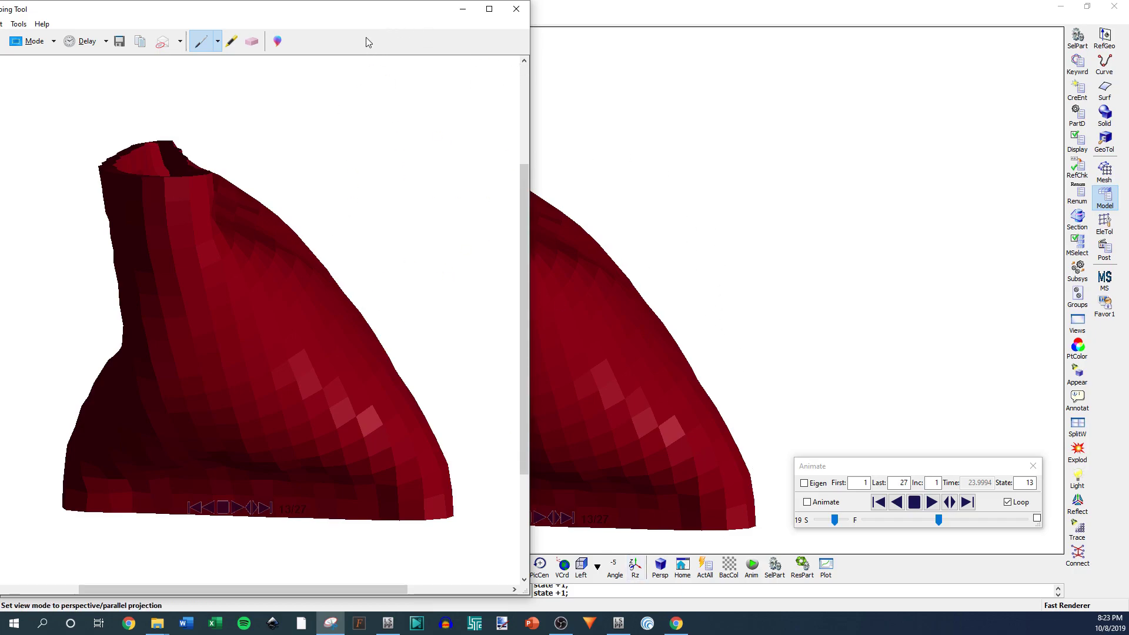
drag(390, 15, 6, 30)
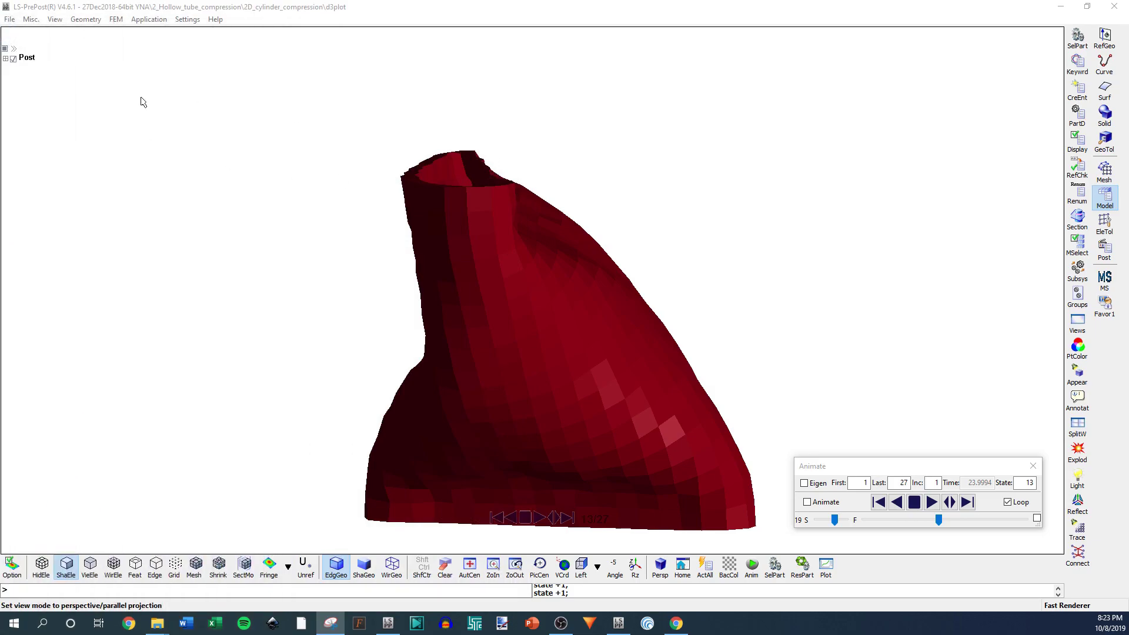
Set print-to-file name test_screenshot_rgb_test, RGB mode, png format, Current Window size.
click(7, 20)
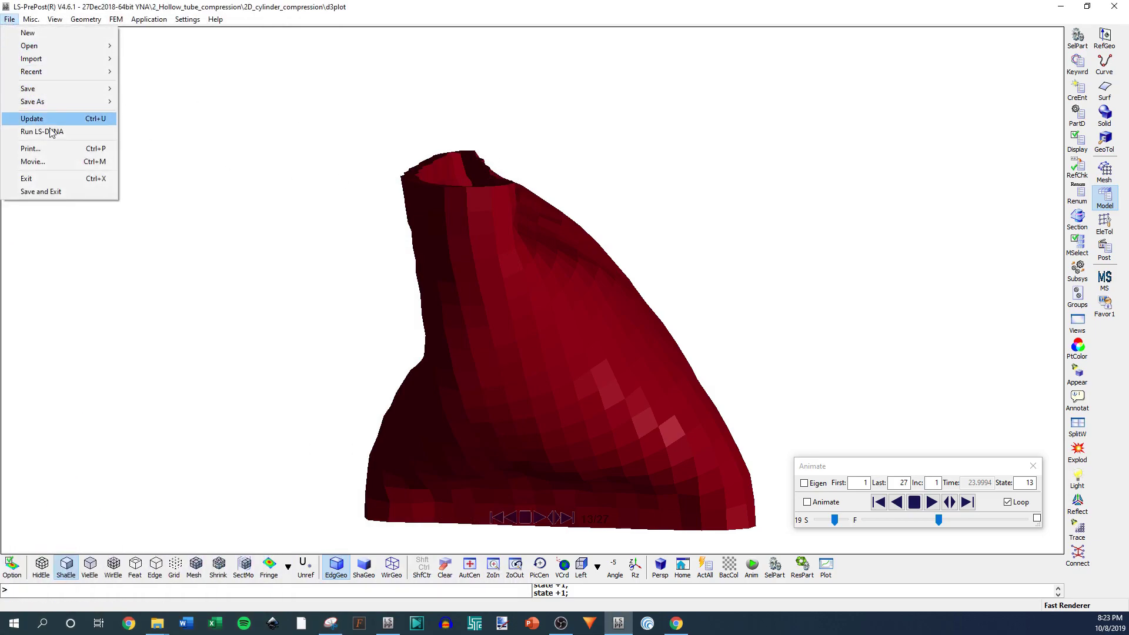
click(46, 150)
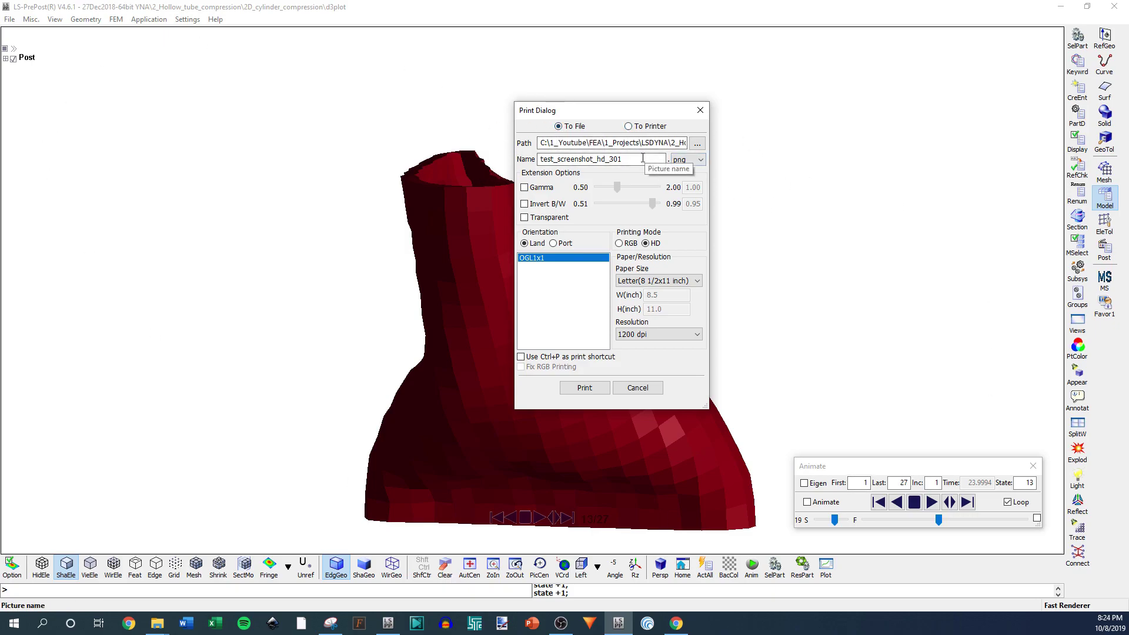
drag(628, 159, 598, 165)
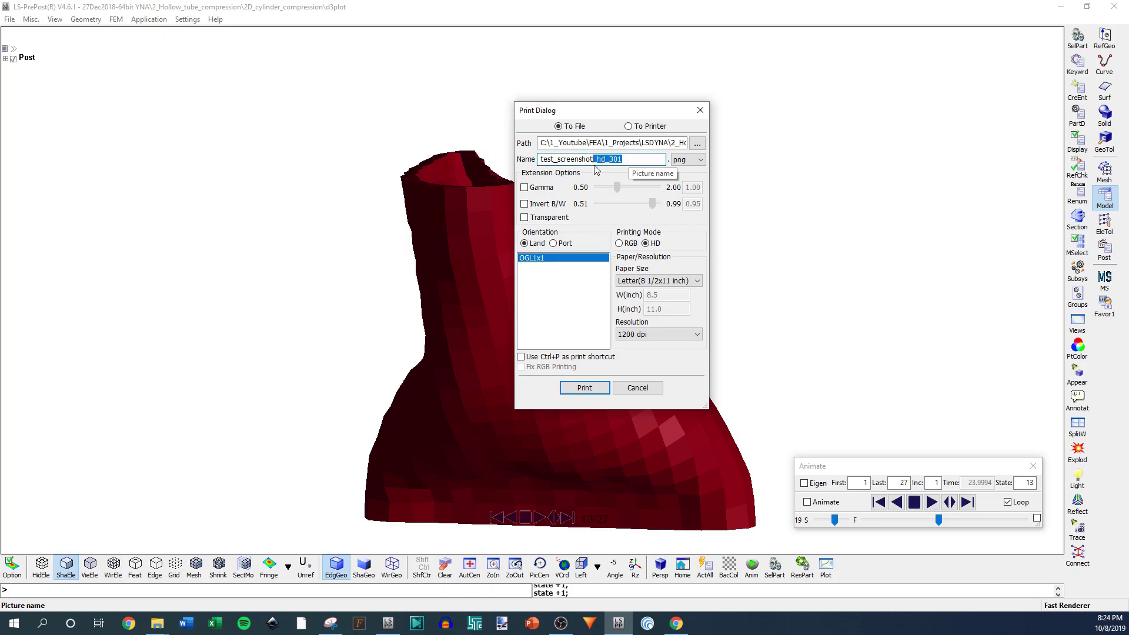
key(BackSpace)
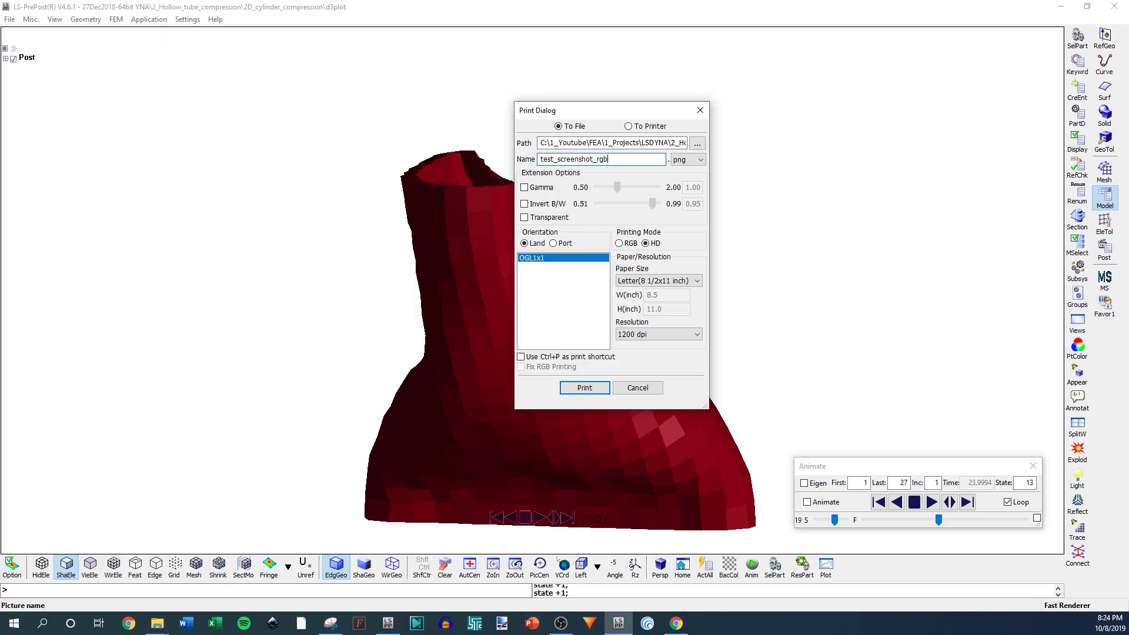
click(620, 243)
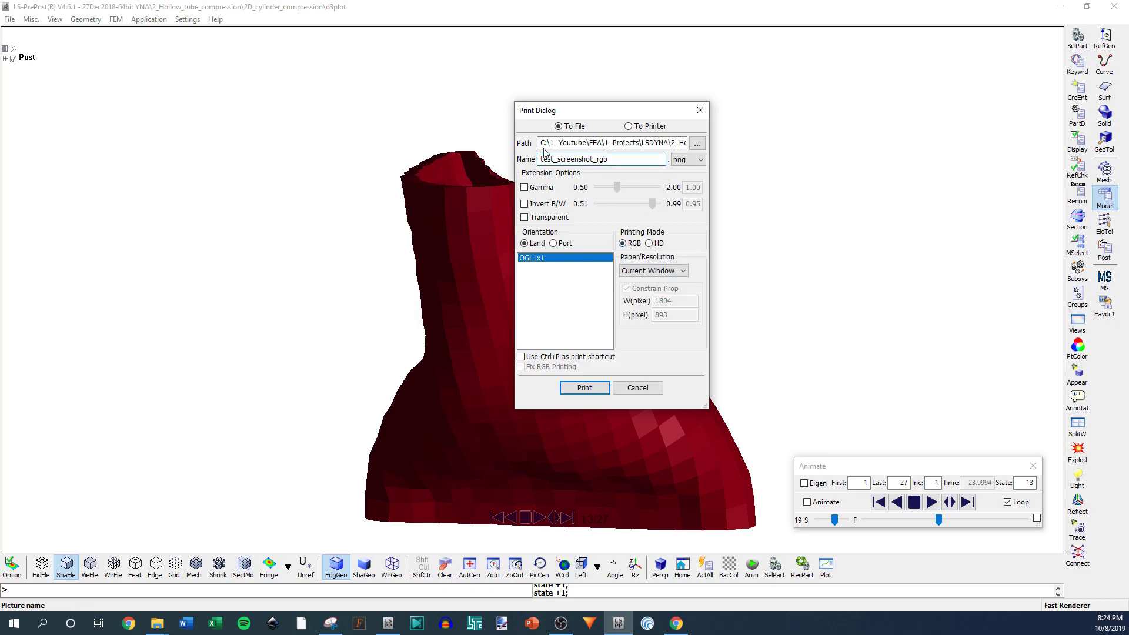
click(623, 244)
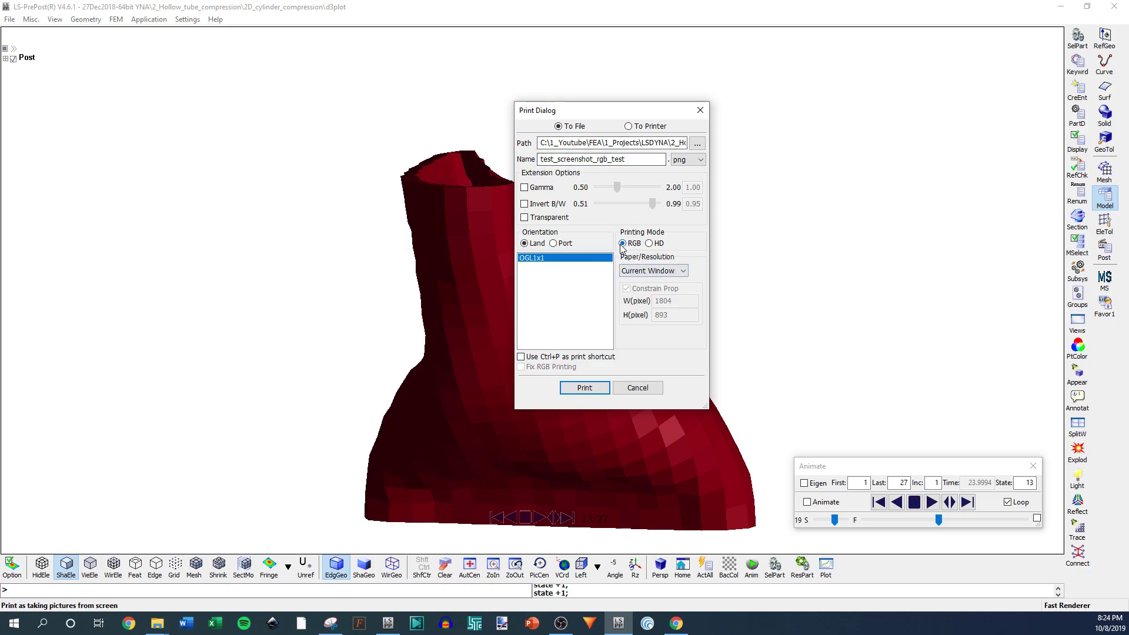
click(693, 159)
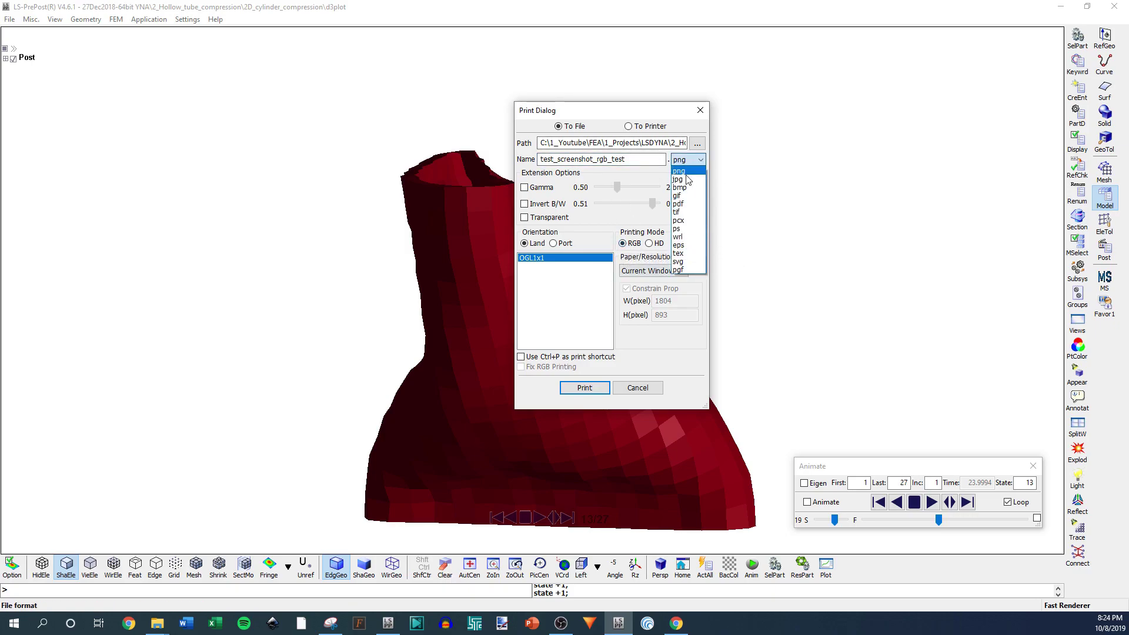
click(690, 170)
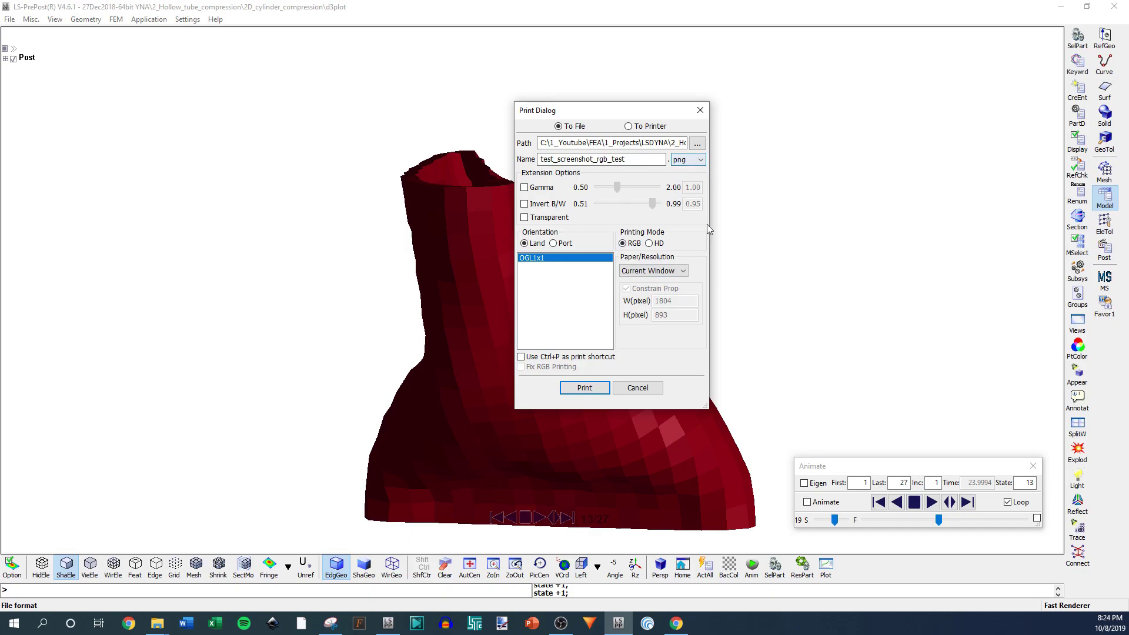
click(653, 270)
click(661, 272)
Save the RGB screenshot to file, then move the Snipping Tool window aside and close it.
click(585, 389)
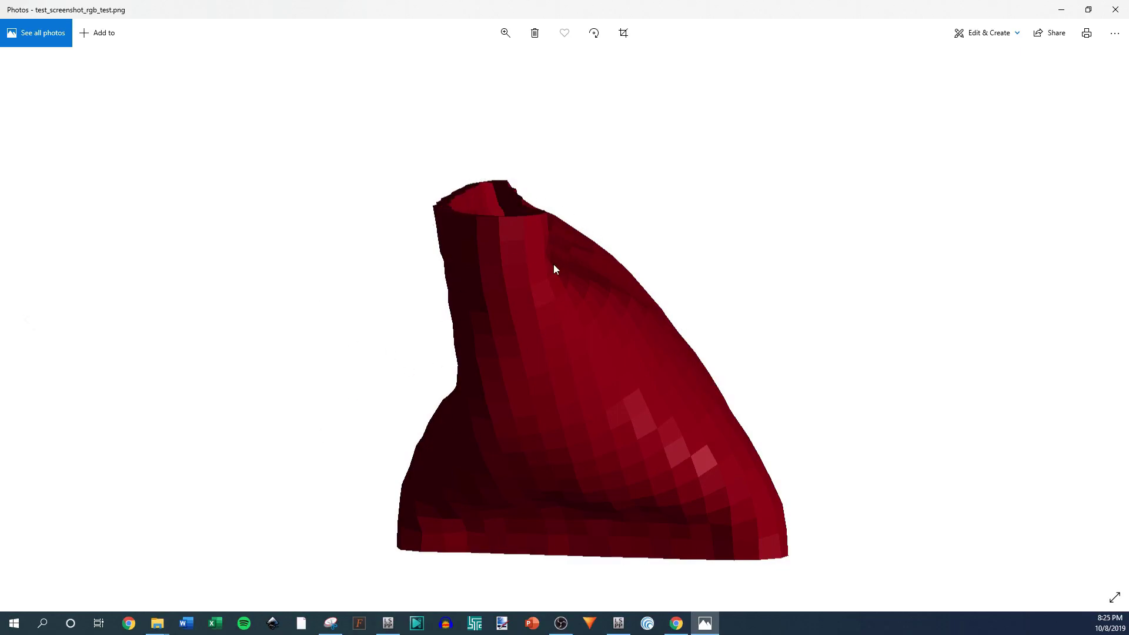
click(331, 623)
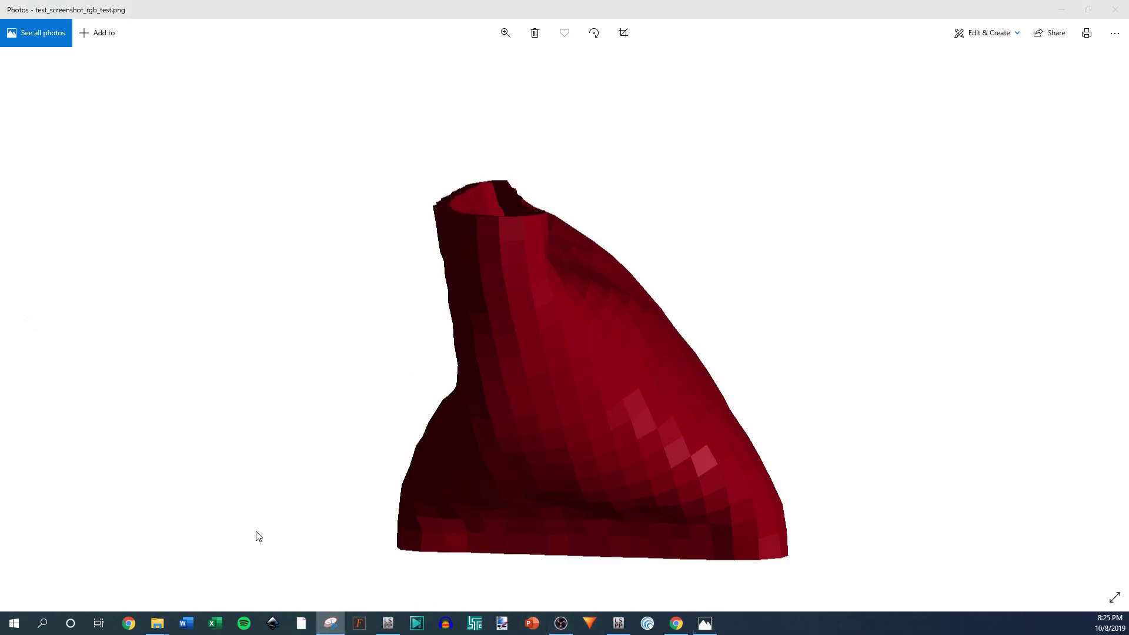
drag(325, 50, 10, 54)
click(236, 46)
Close Photos and set File > Print to HD printing mode at 300 dpi.
click(1115, 9)
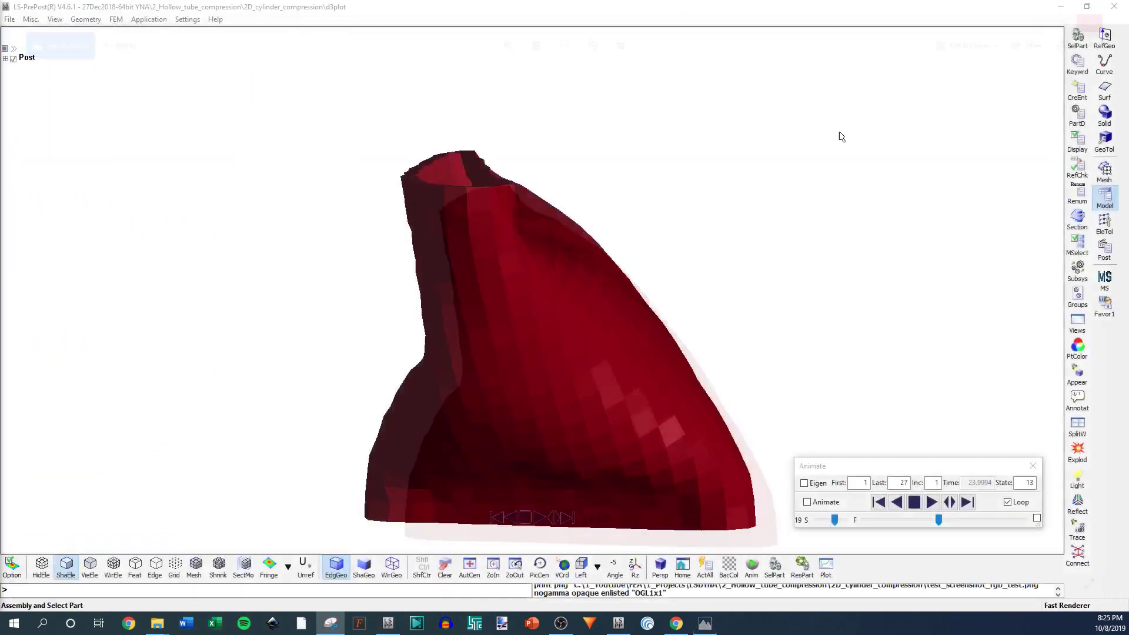
click(9, 19)
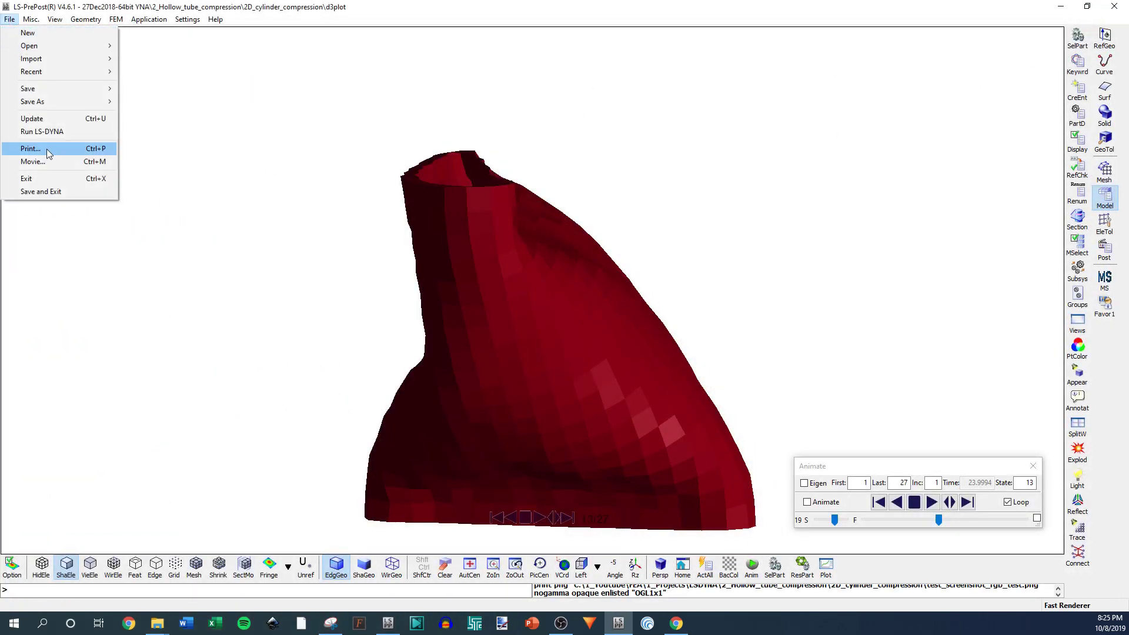
click(47, 149)
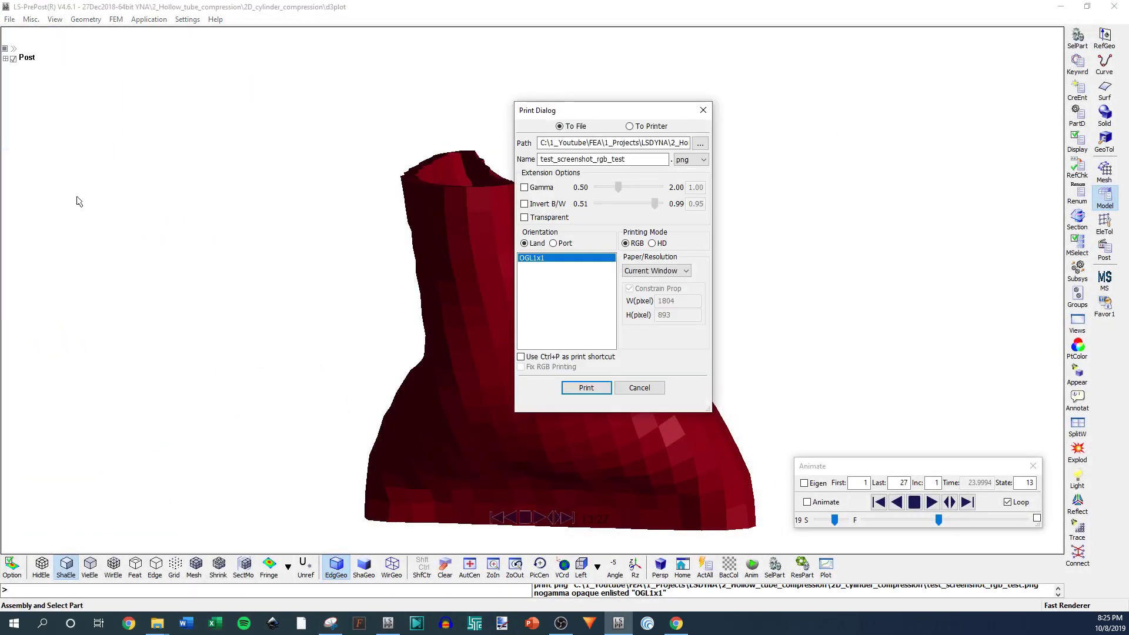
click(653, 242)
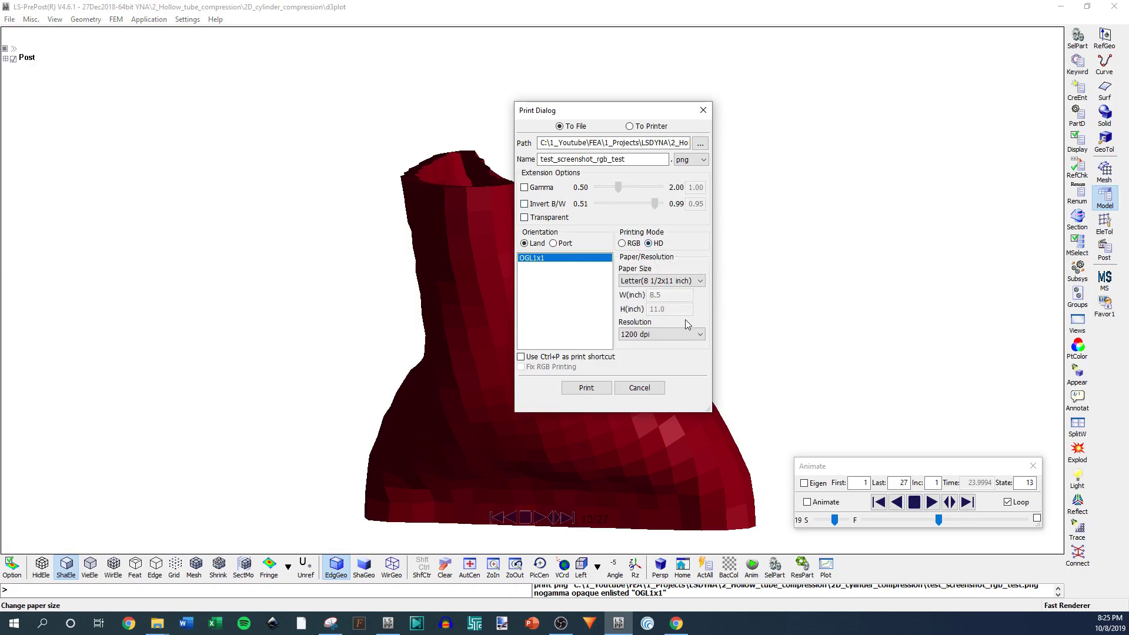
click(664, 334)
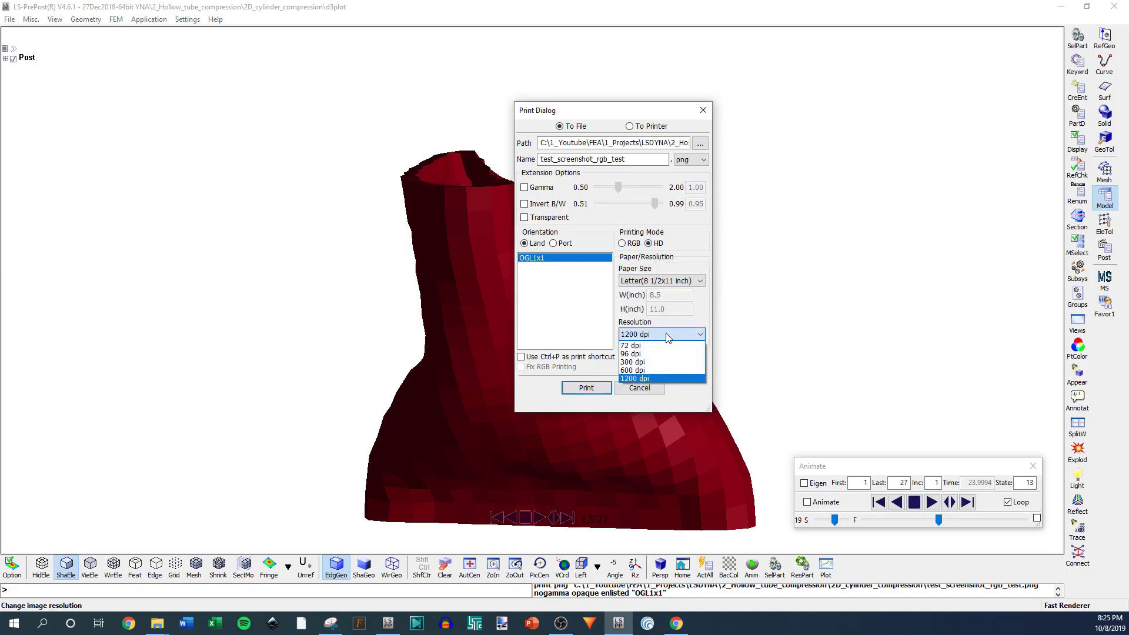
click(632, 361)
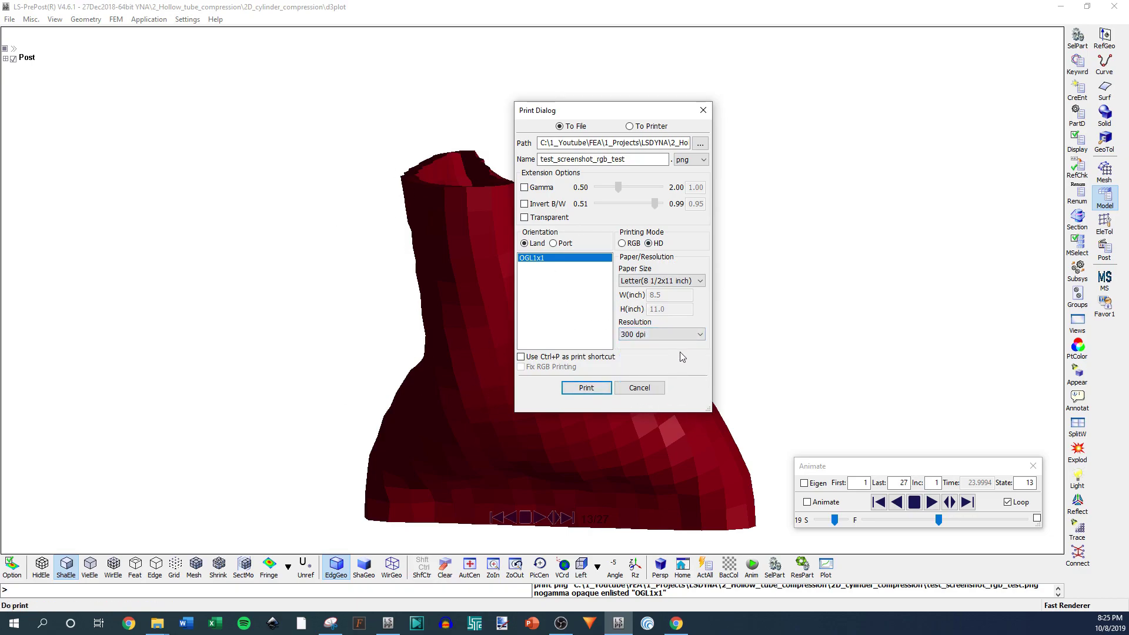
click(685, 334)
click(638, 362)
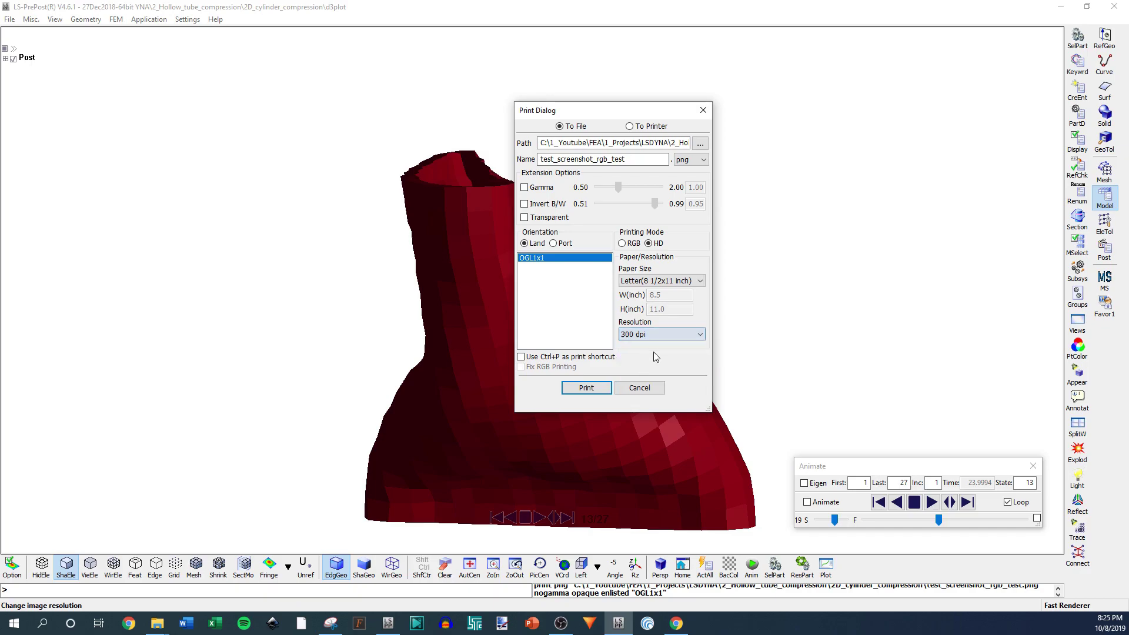
Rename the image to test_screenshot_hd_300dpi and print it to file.
click(623, 159)
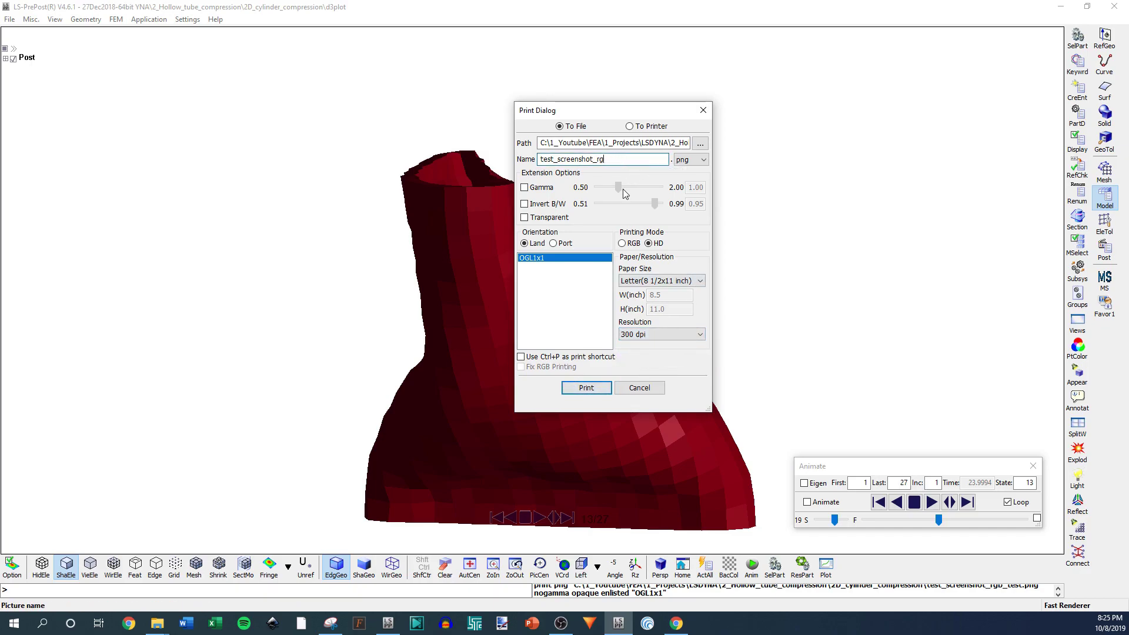
key(BackSpace)
key(BackSpace)
key(BackSpace)
key(BackSpace)
key(BackSpace)
text(hd_)
click(582, 388)
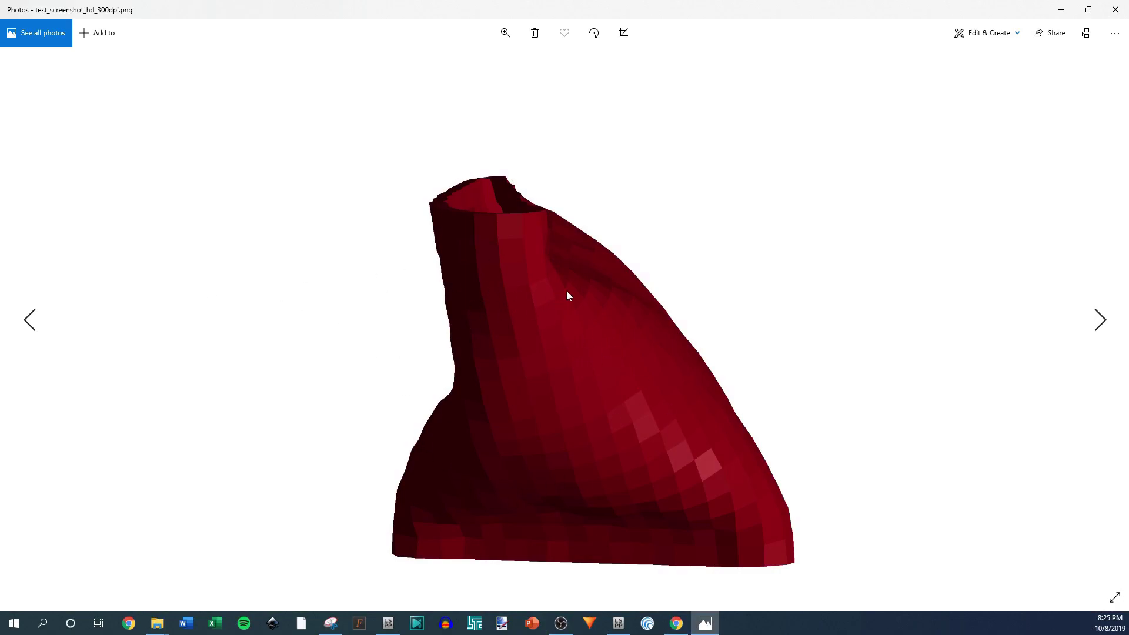
Minimize the Photos viewer to get back to LS-PrePost.
click(1062, 10)
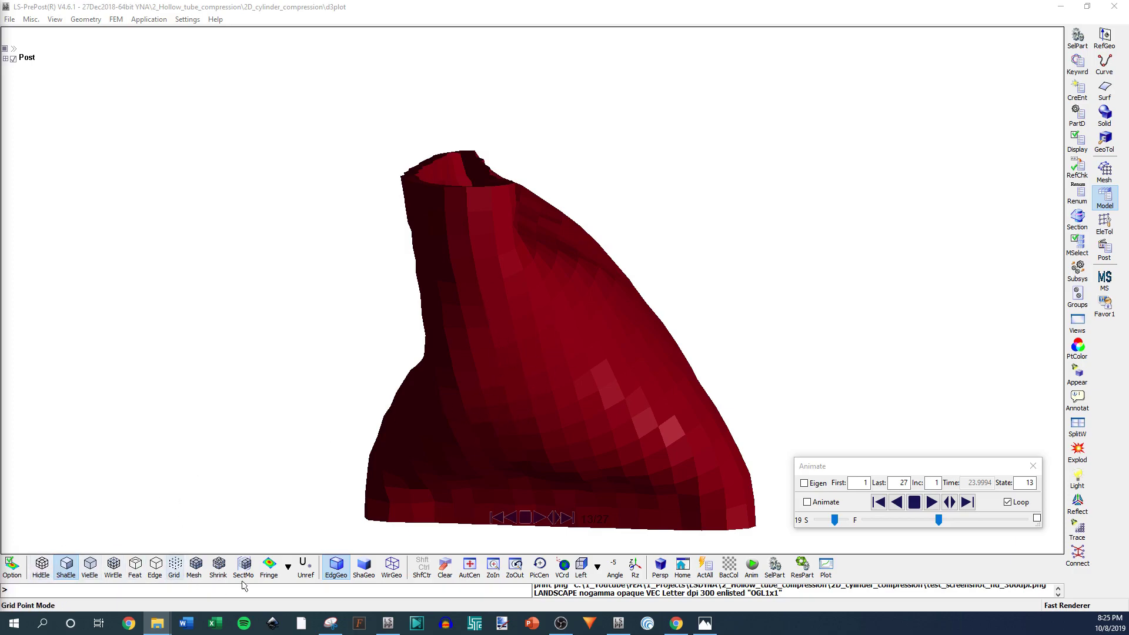
Briefly toggle mesh lines, then turn on View > Smooth Shade for the buckled tube.
click(197, 575)
click(197, 575)
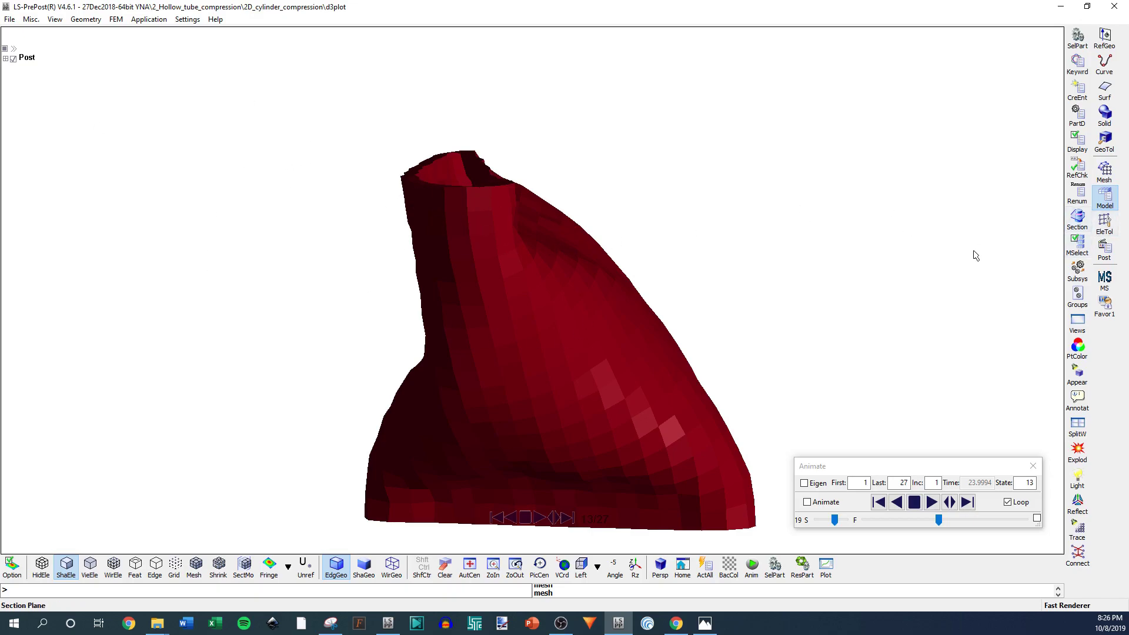
click(55, 20)
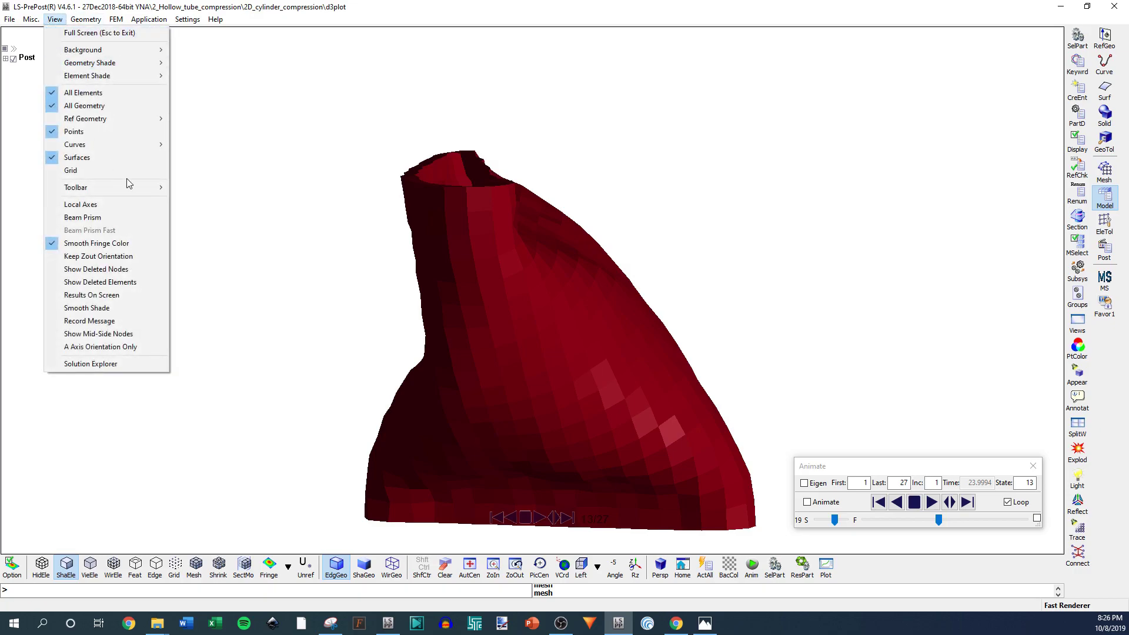
click(82, 309)
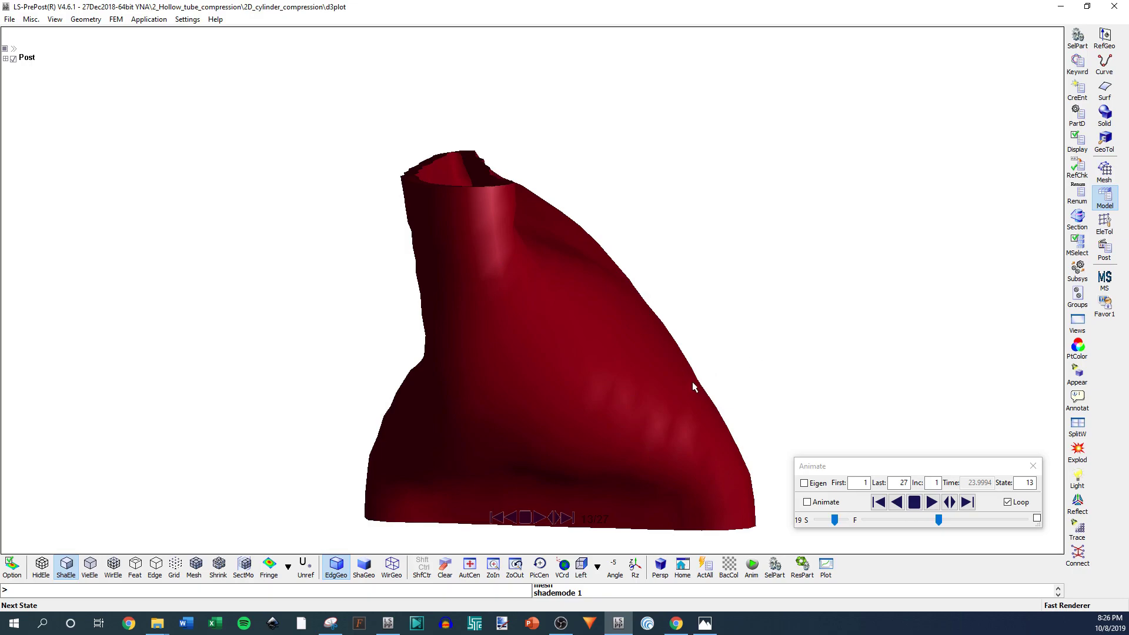
Step back and forth through the compression states, ending at state 2 of 27.
click(879, 502)
click(878, 503)
click(879, 503)
click(879, 503)
click(878, 503)
click(879, 503)
click(879, 503)
click(879, 503)
click(879, 503)
click(879, 503)
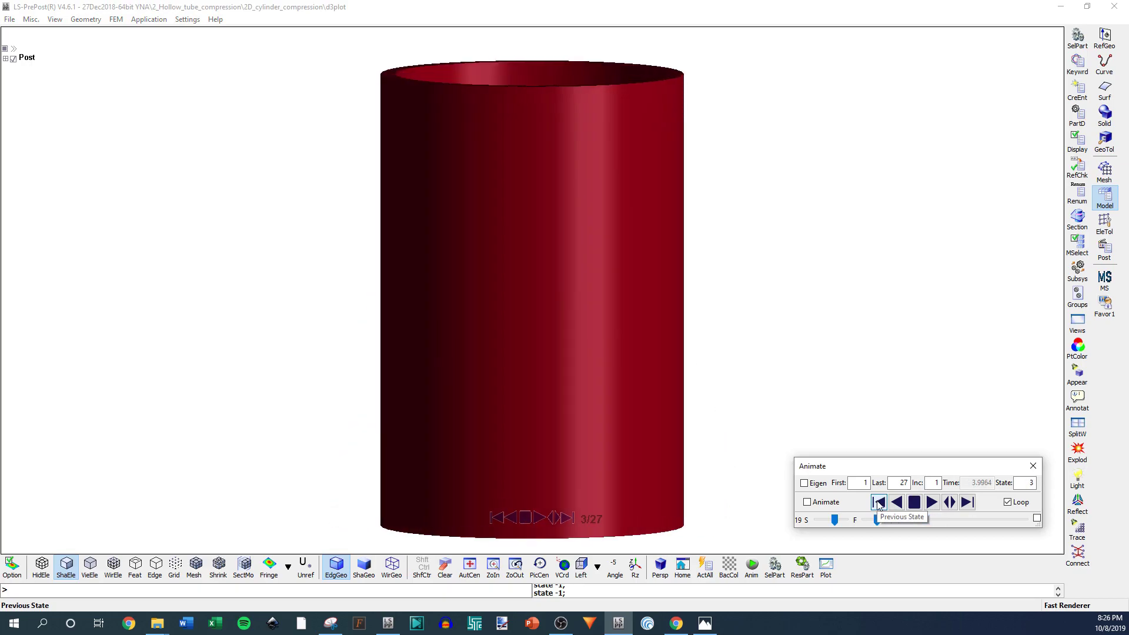
click(967, 503)
click(967, 503)
click(967, 502)
click(968, 503)
click(967, 502)
click(967, 503)
click(967, 503)
click(967, 502)
click(968, 503)
click(967, 503)
click(967, 503)
click(967, 503)
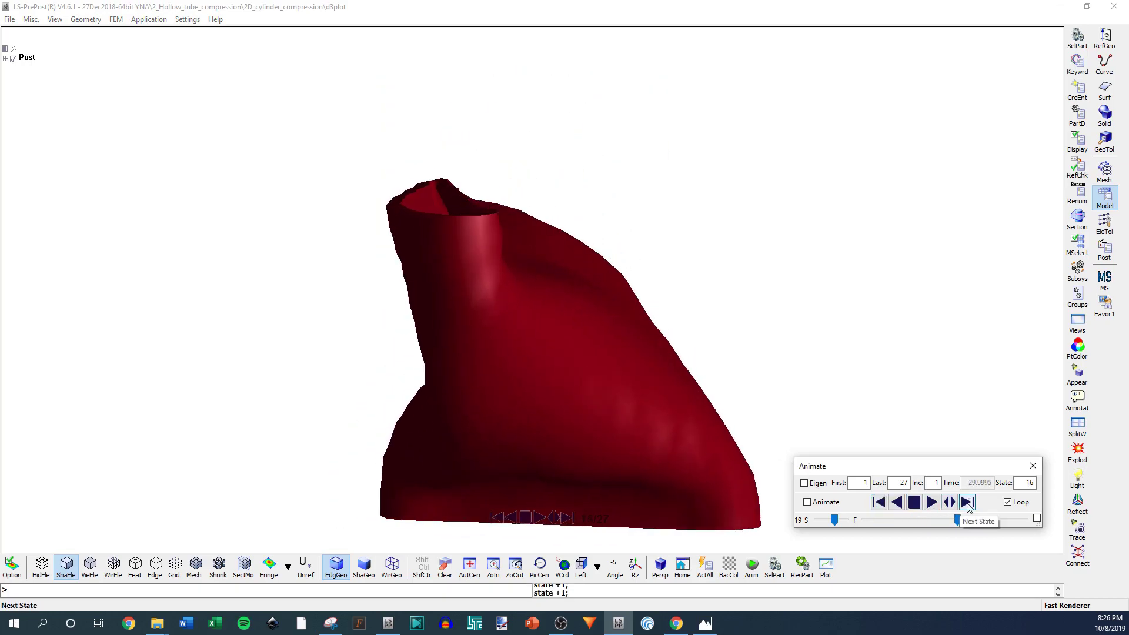
click(878, 503)
click(878, 503)
click(878, 502)
click(879, 502)
click(878, 503)
click(879, 503)
click(879, 502)
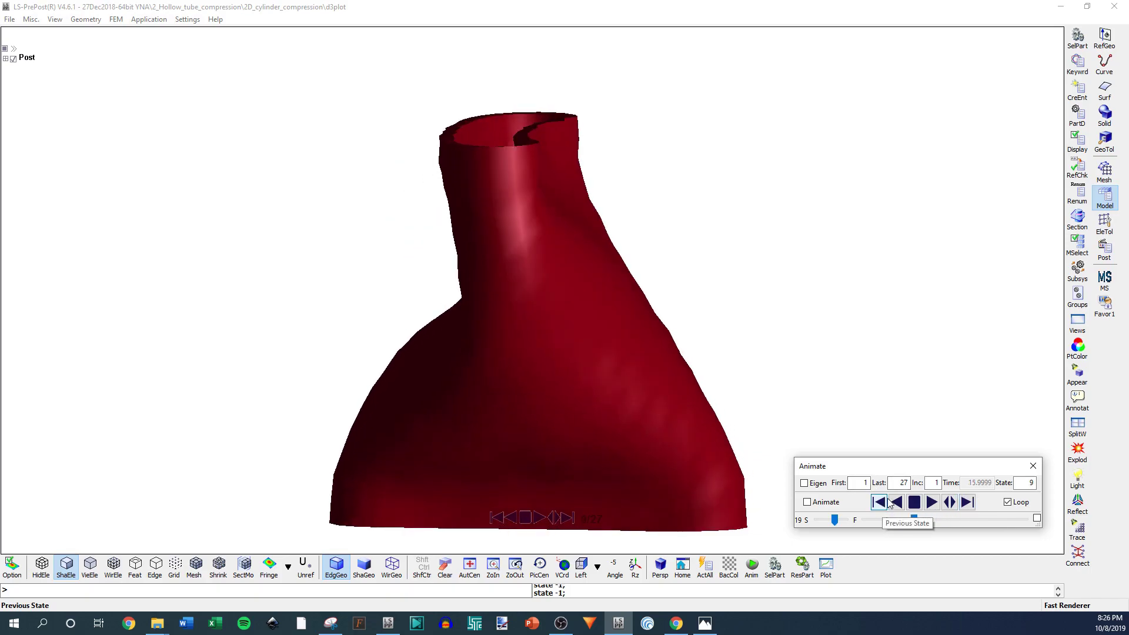
click(880, 503)
click(880, 503)
click(880, 503)
click(880, 503)
click(879, 503)
click(880, 503)
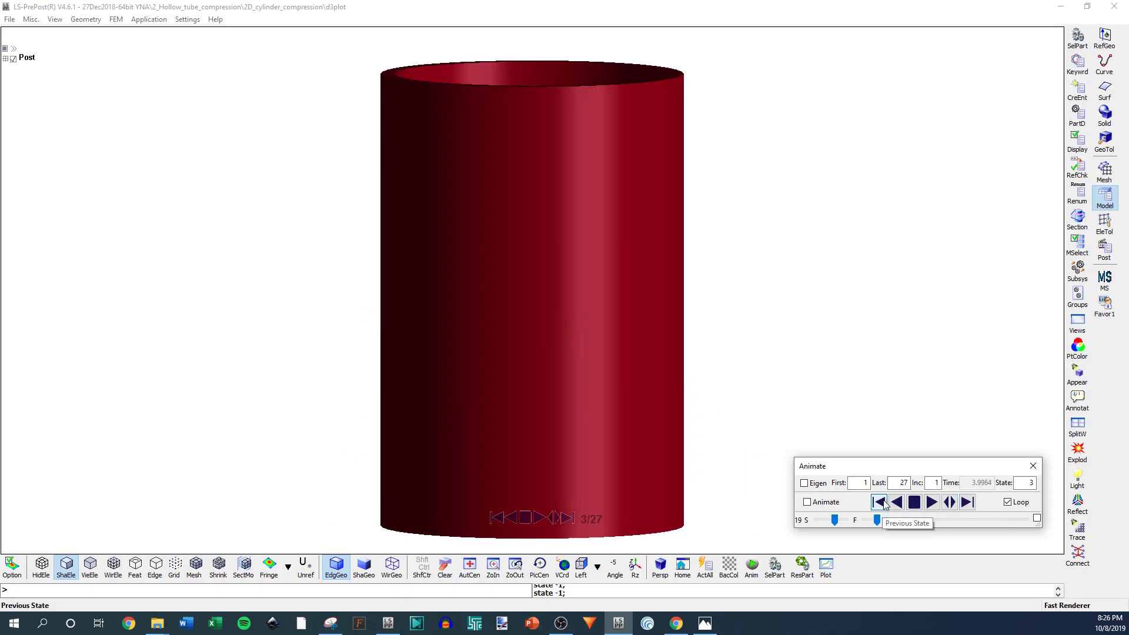
click(967, 502)
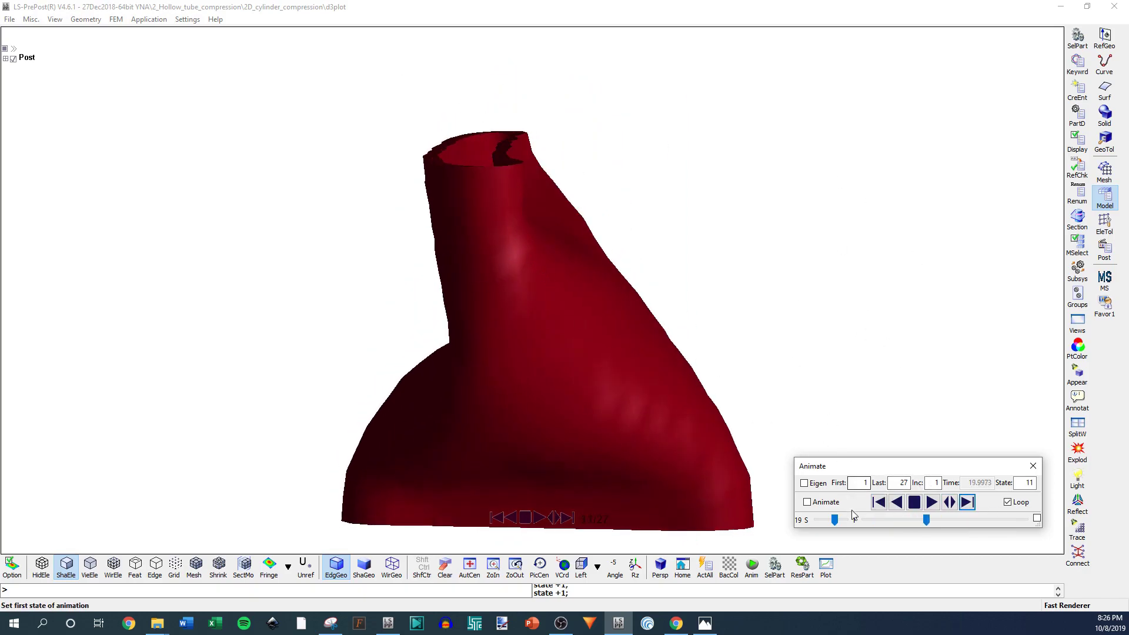
click(878, 503)
click(878, 503)
click(878, 503)
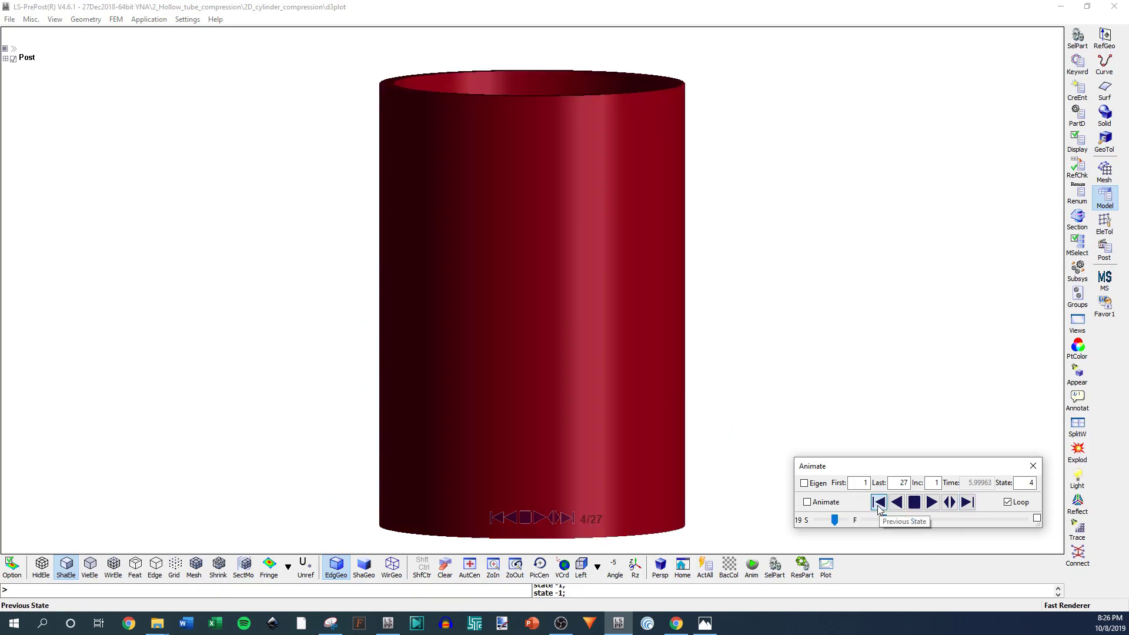
click(878, 503)
click(879, 503)
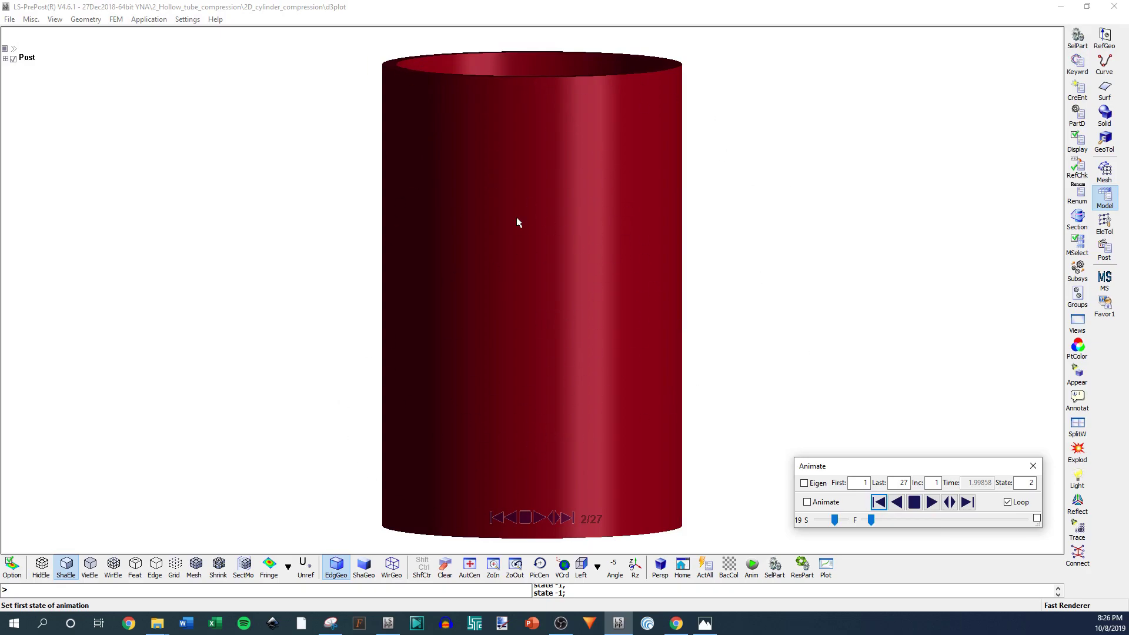
Toggle smooth shading off and back on, then advance the tube to state 14.
click(54, 19)
click(84, 308)
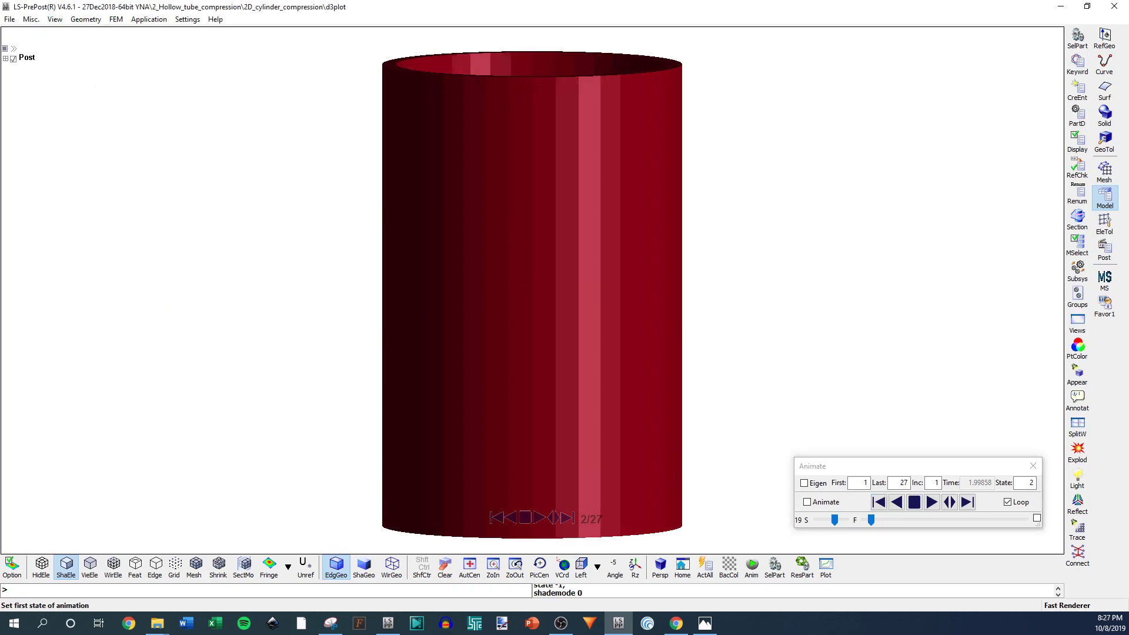
click(55, 19)
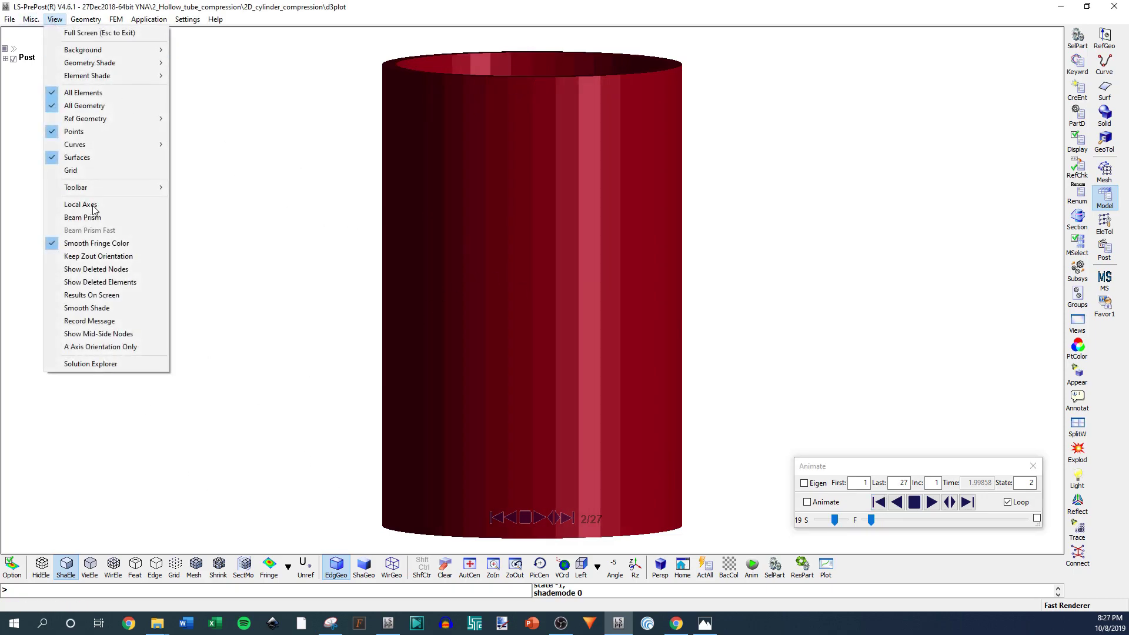
click(88, 308)
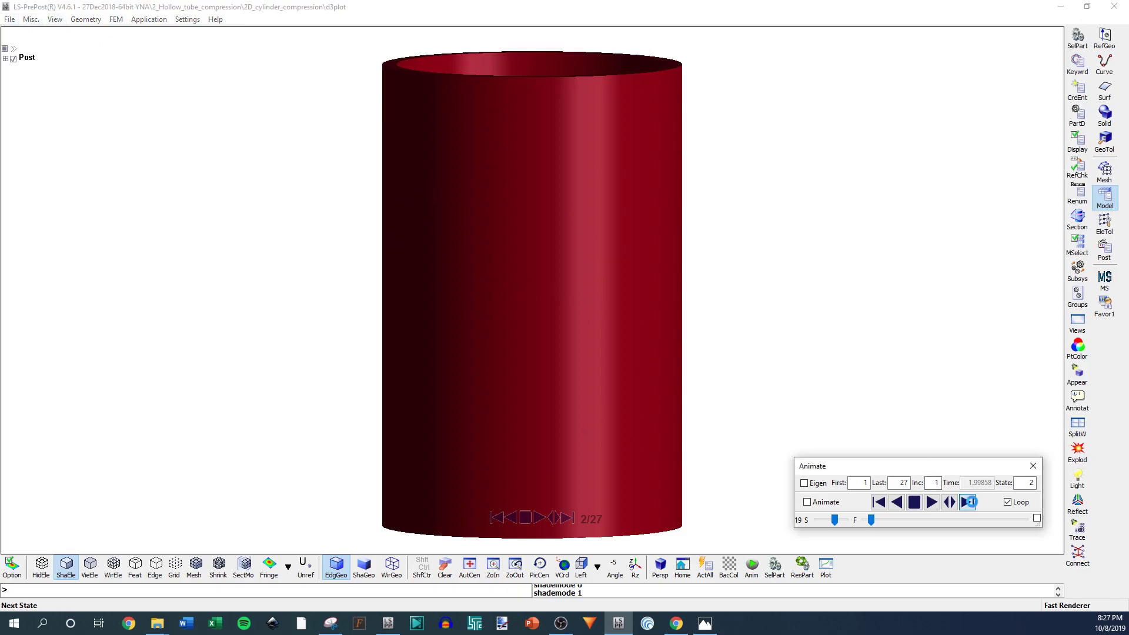
click(967, 501)
click(967, 502)
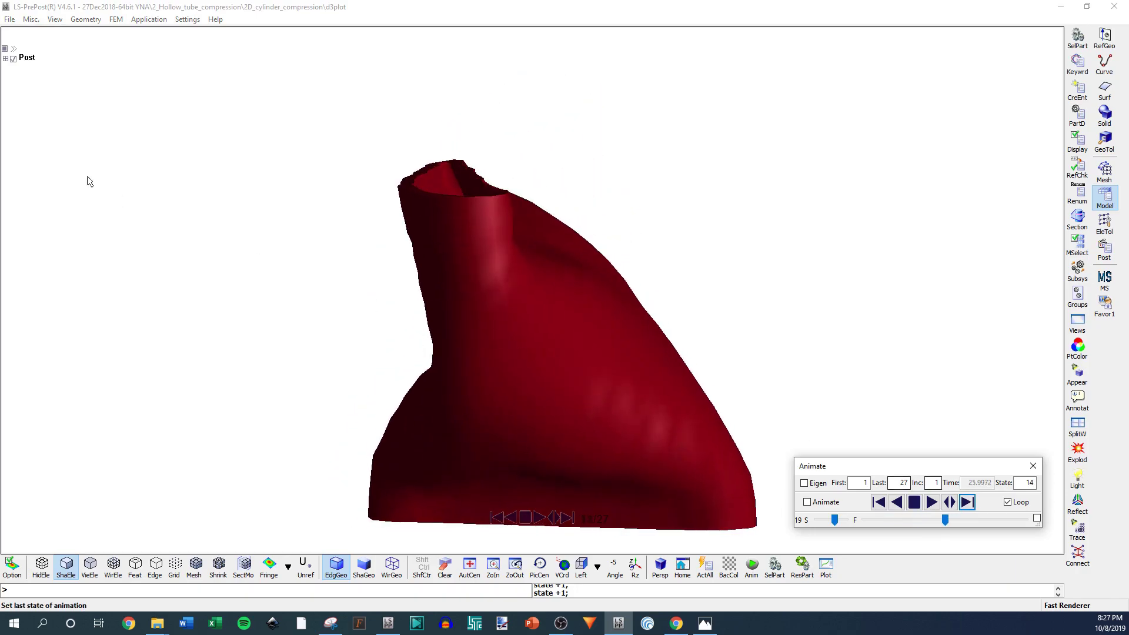
click(4, 23)
Turn off smooth shading to return the tube to faceted flat shading.
mouse_move(54, 21)
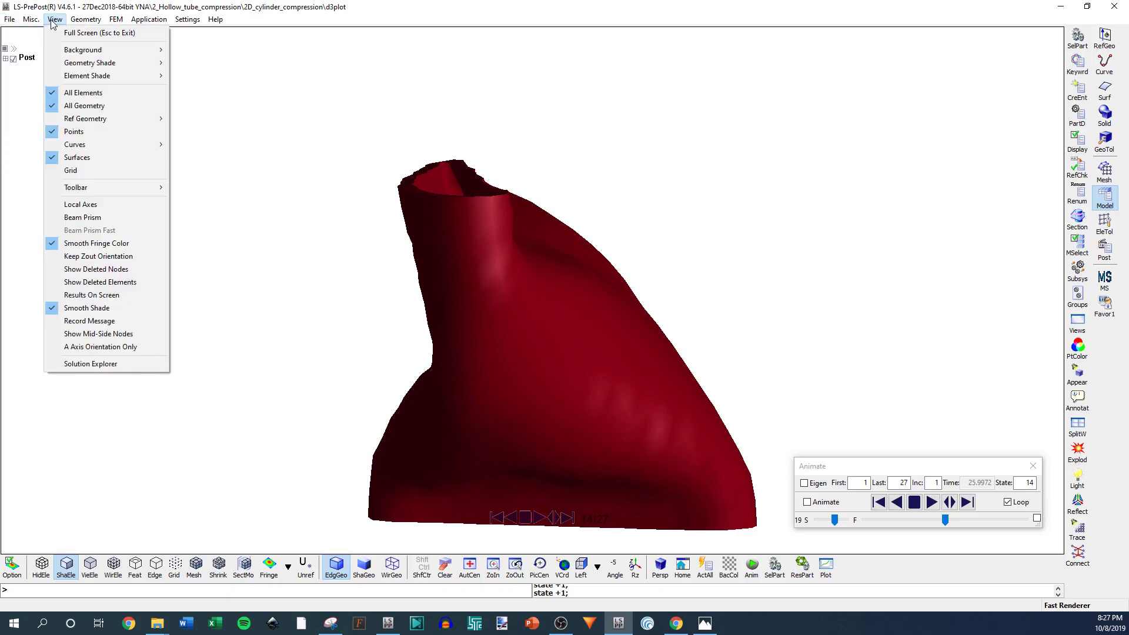
click(85, 308)
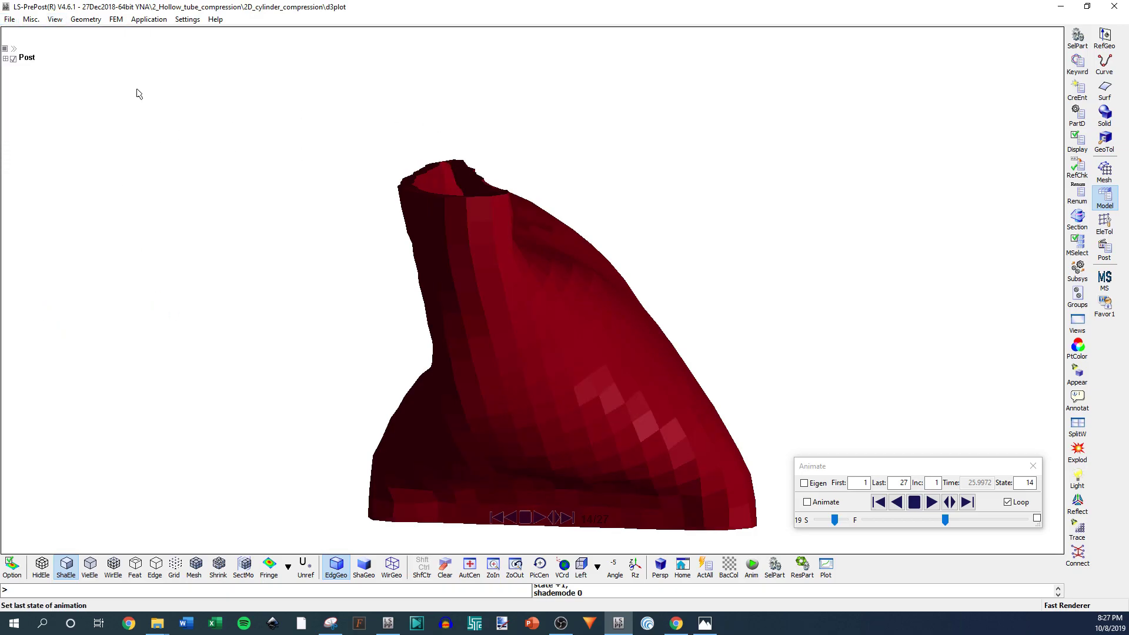
click(9, 19)
click(551, 225)
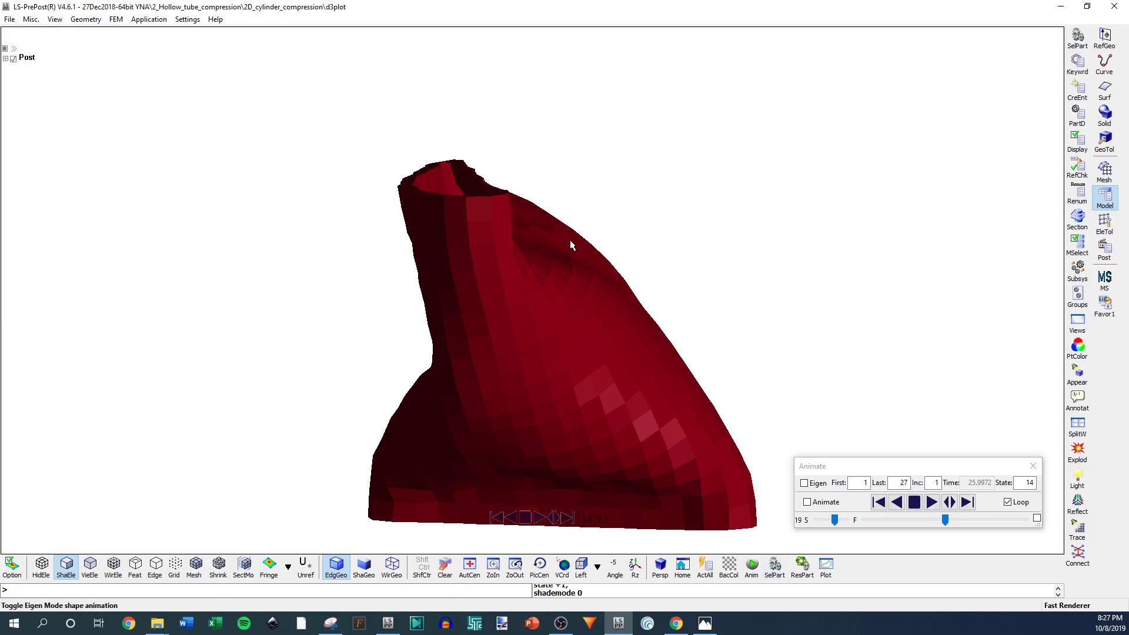
Set the animation speed to 30 and reset the tube to state 1.
mouse_move(834, 520)
mouse_down()
mouse_move(845, 519)
mouse_move(834, 520)
mouse_up()
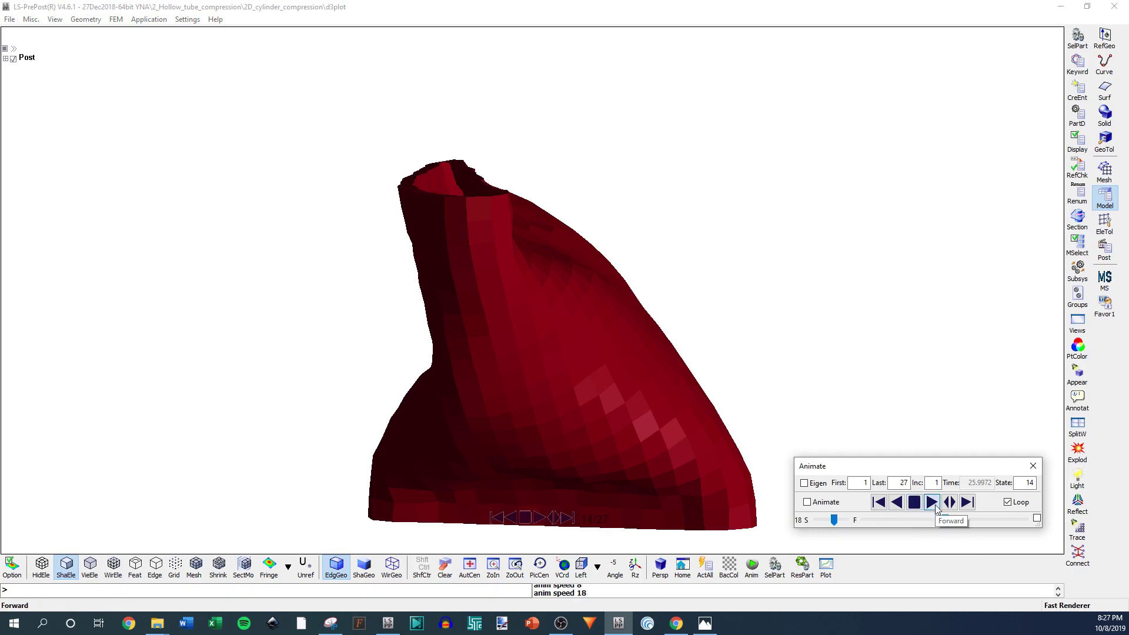
click(931, 501)
click(914, 502)
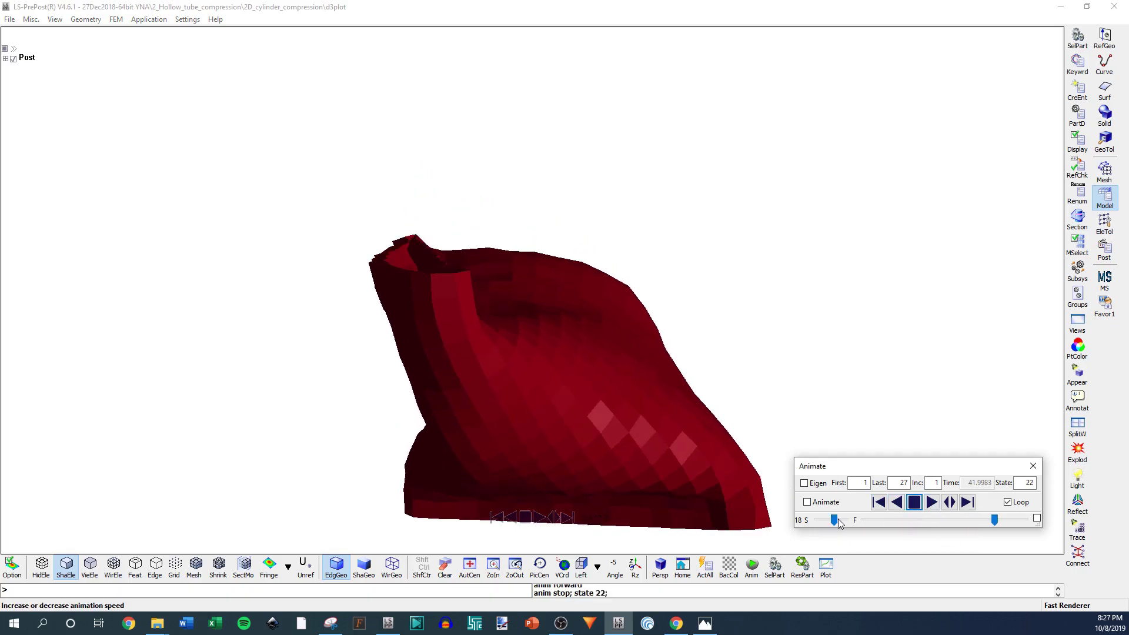
drag(839, 523, 948, 518)
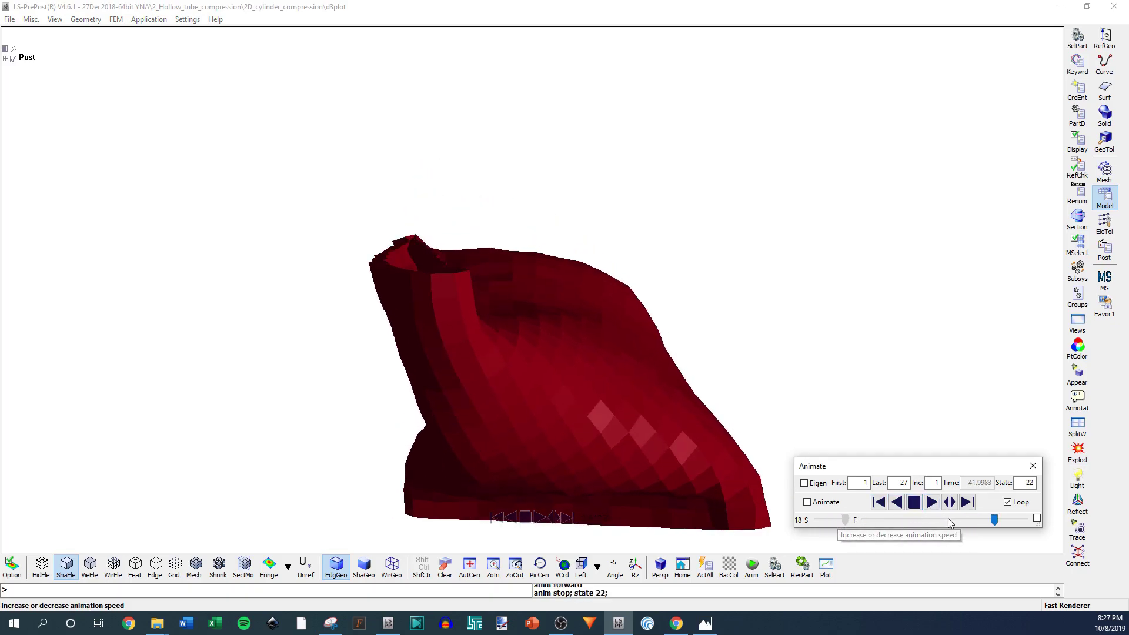
click(855, 523)
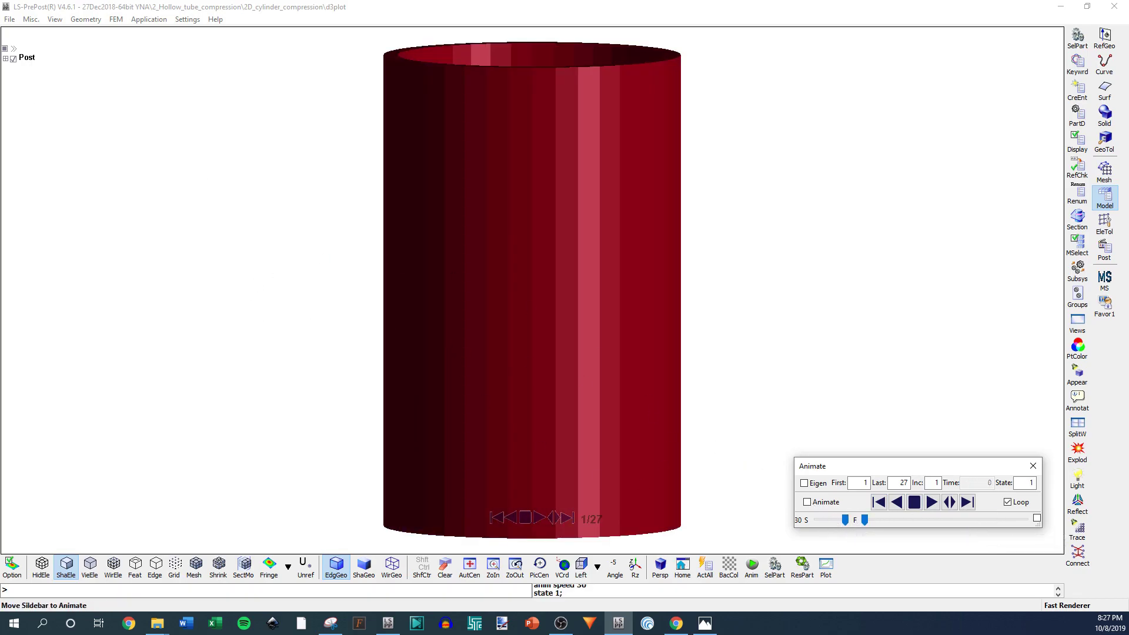
Open the File > Movie export dialog.
click(11, 20)
click(275, 59)
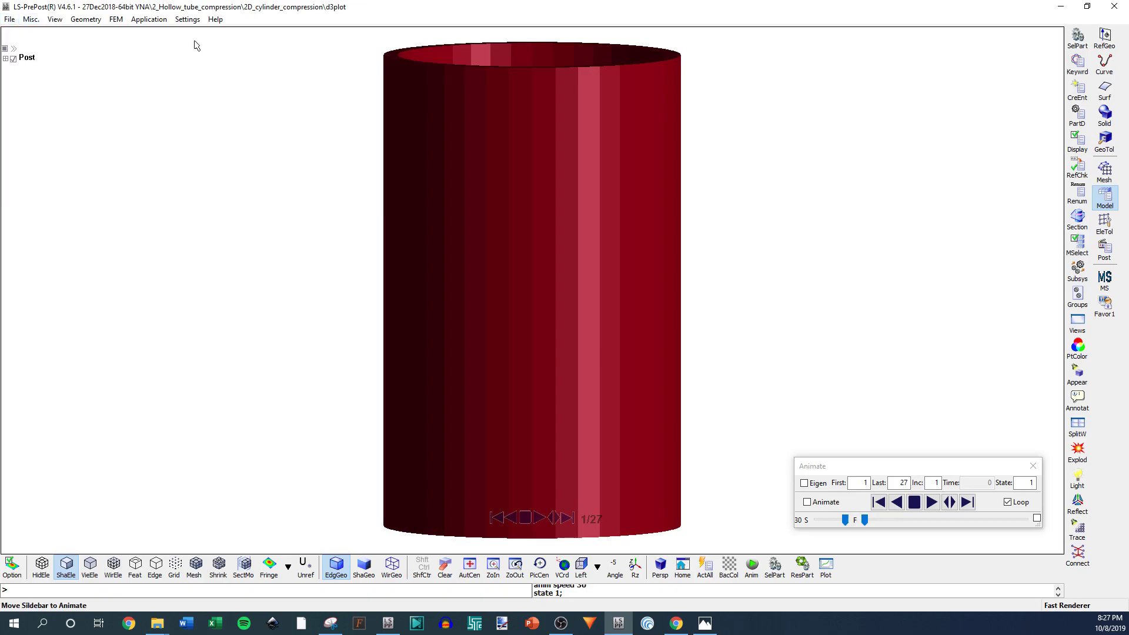
click(10, 19)
click(44, 158)
Keep AVI/MPEG4, choose 1920X1080 at 30 FPS, name it movie_000, and start recording.
click(577, 127)
click(577, 127)
click(591, 156)
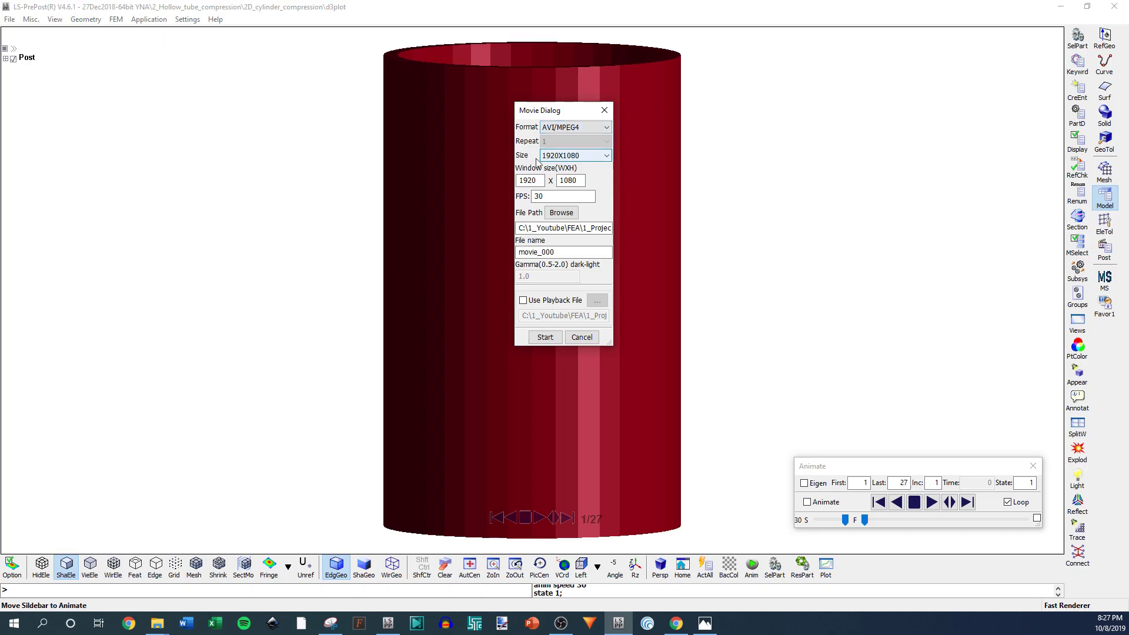
click(576, 156)
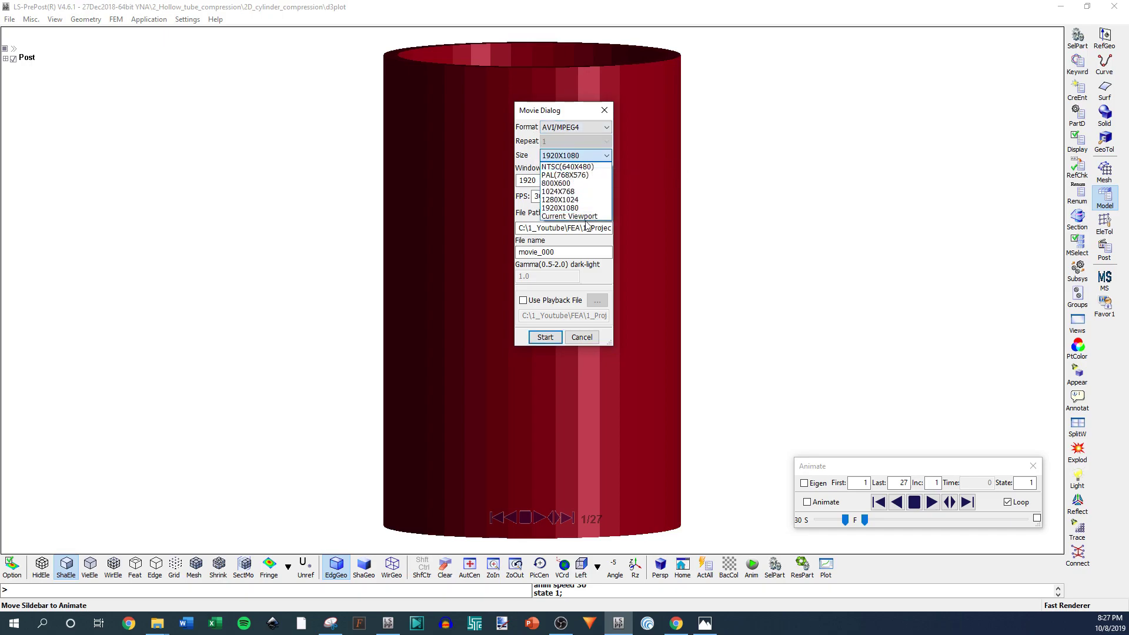
click(558, 209)
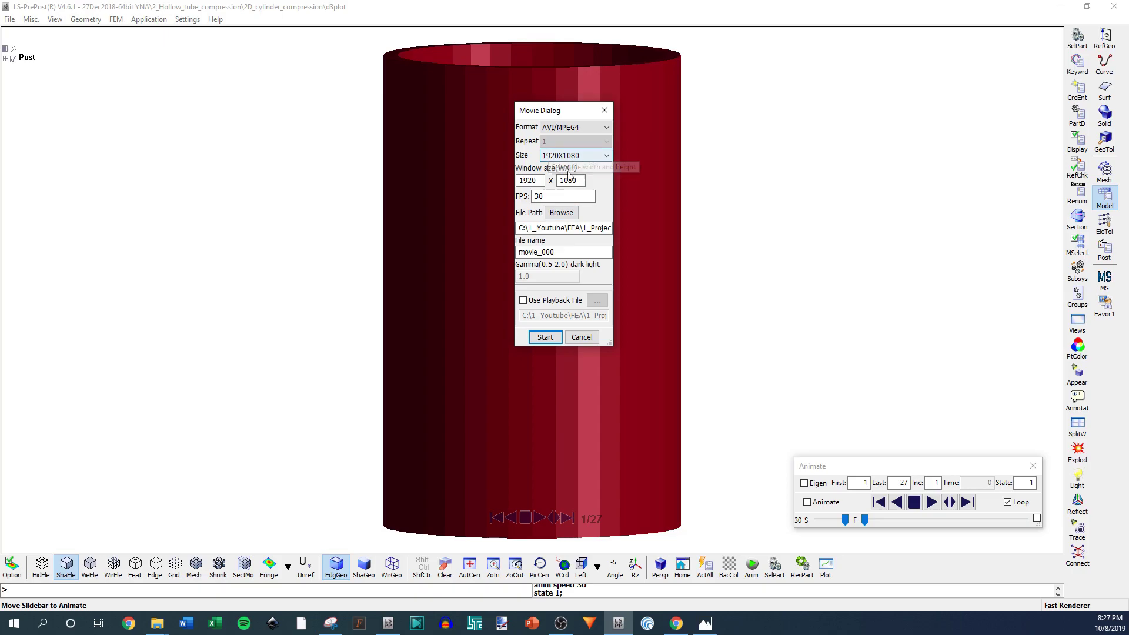
click(533, 197)
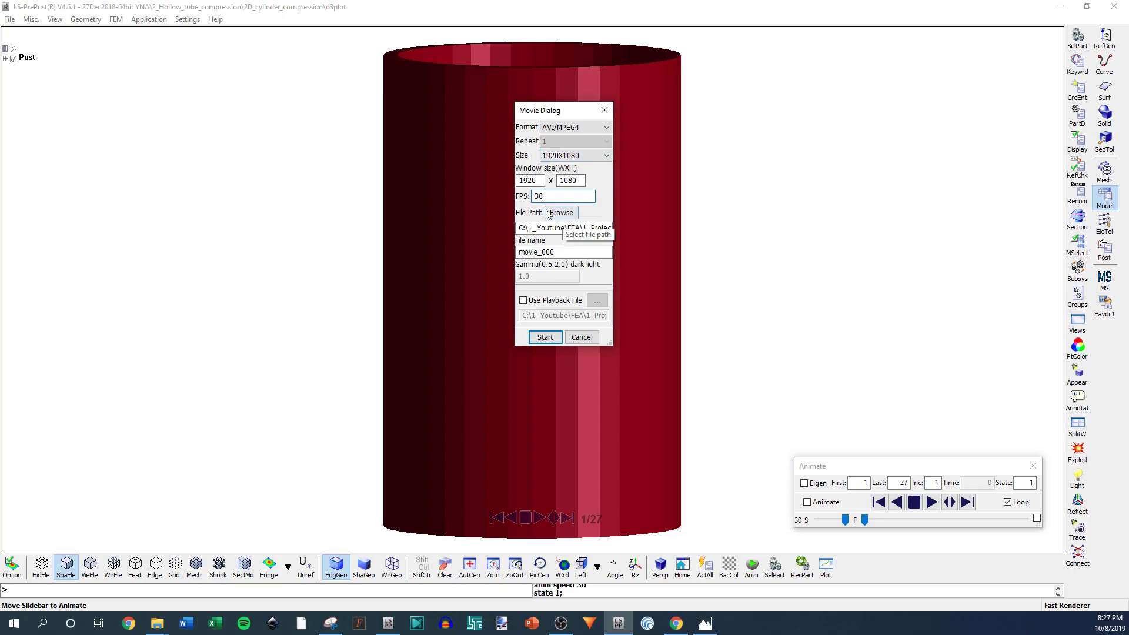
double_click(560, 253)
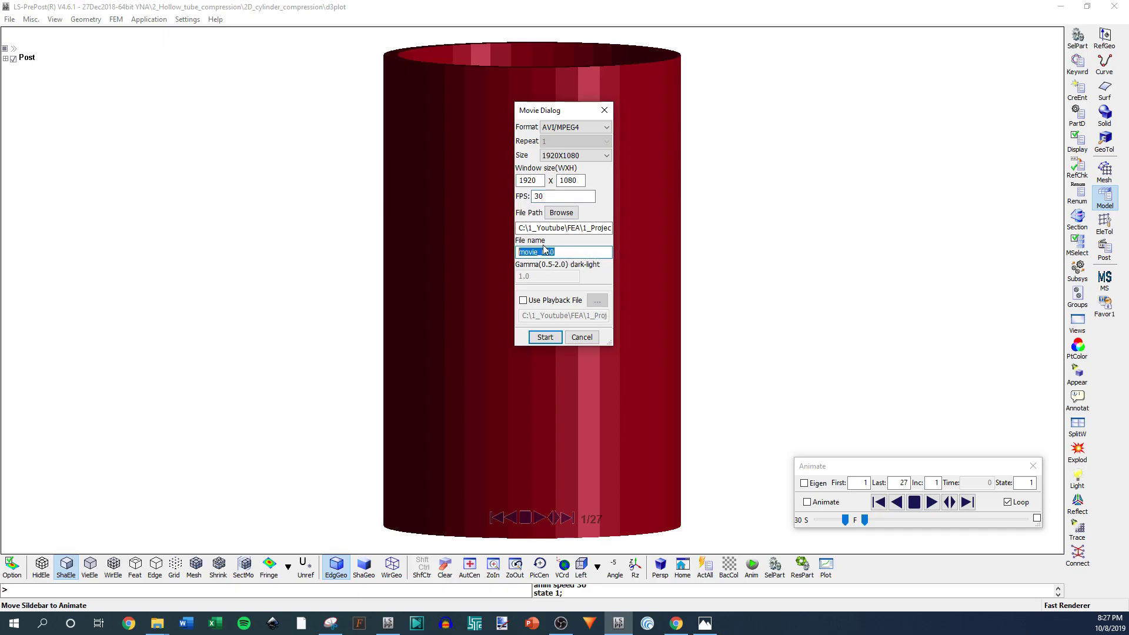
click(546, 338)
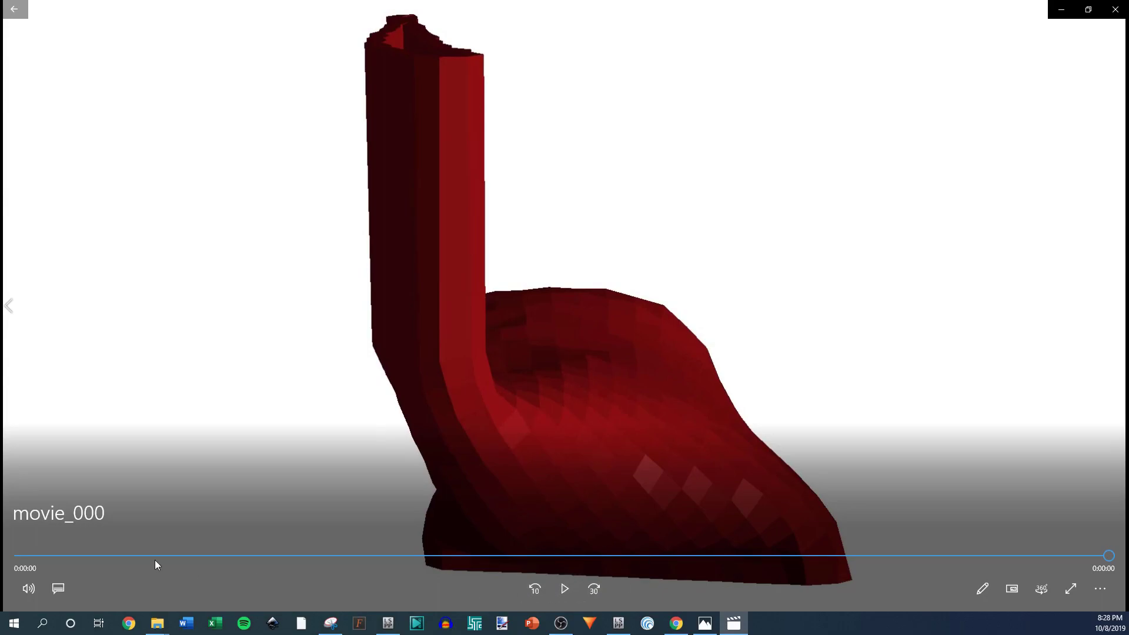
Play movie_000 and scrub between earlier frames and the final crushed frame.
click(558, 595)
click(564, 589)
click(1066, 556)
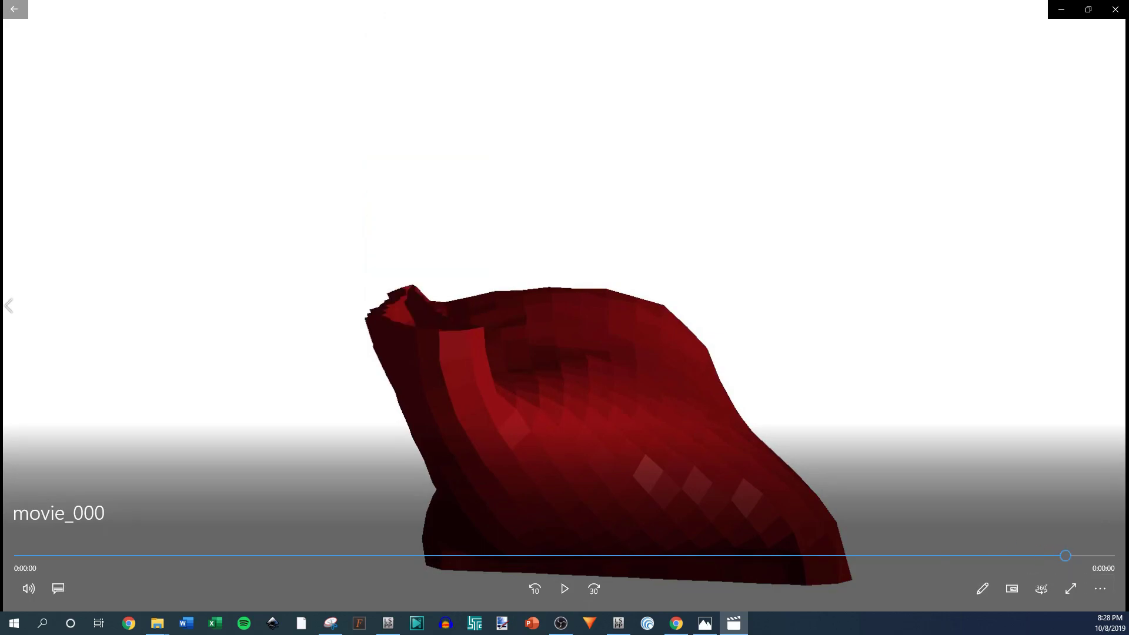
click(1098, 556)
click(1056, 556)
click(1099, 556)
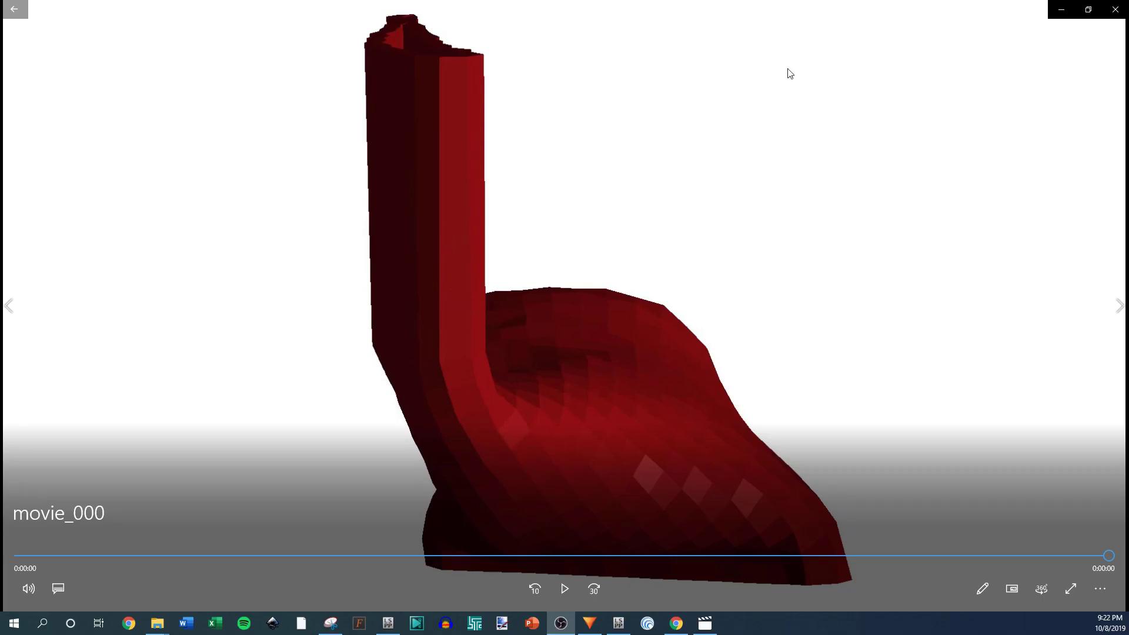
Return to LS-PrePost, play the crushing animation, and jump to the final state.
click(1062, 14)
click(708, 16)
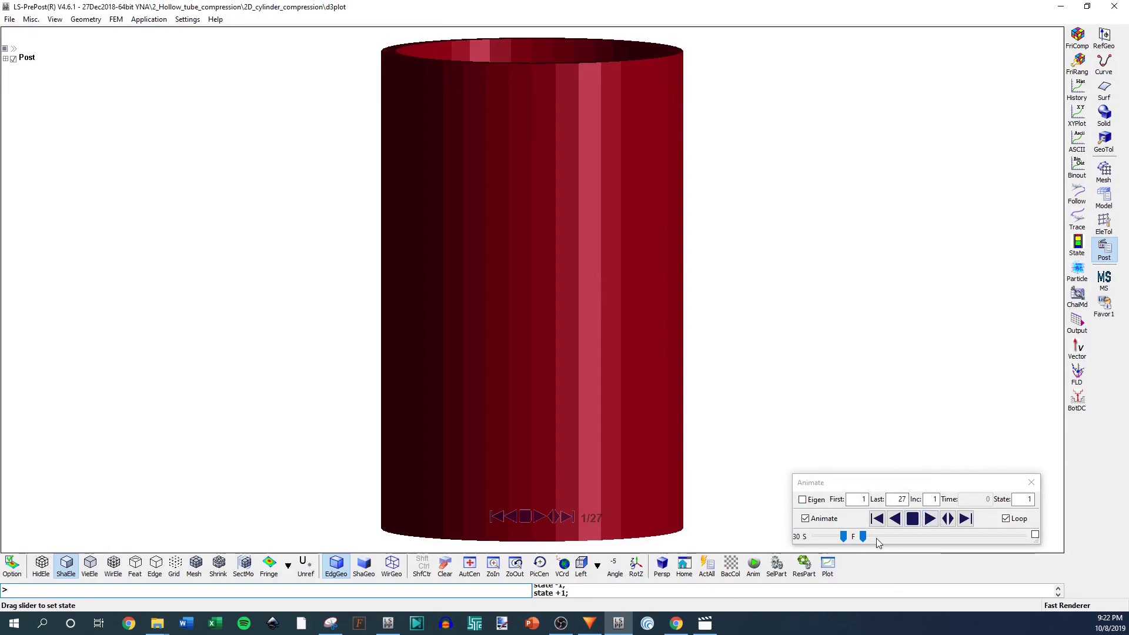
drag(844, 536, 840, 538)
click(922, 517)
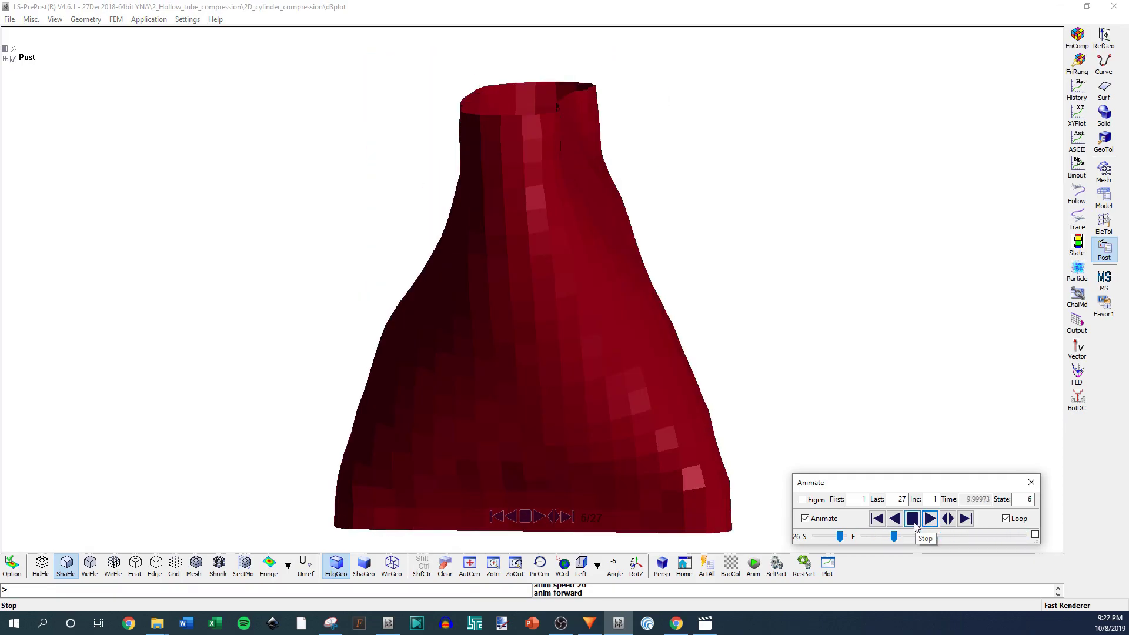
click(913, 519)
drag(943, 539, 1023, 536)
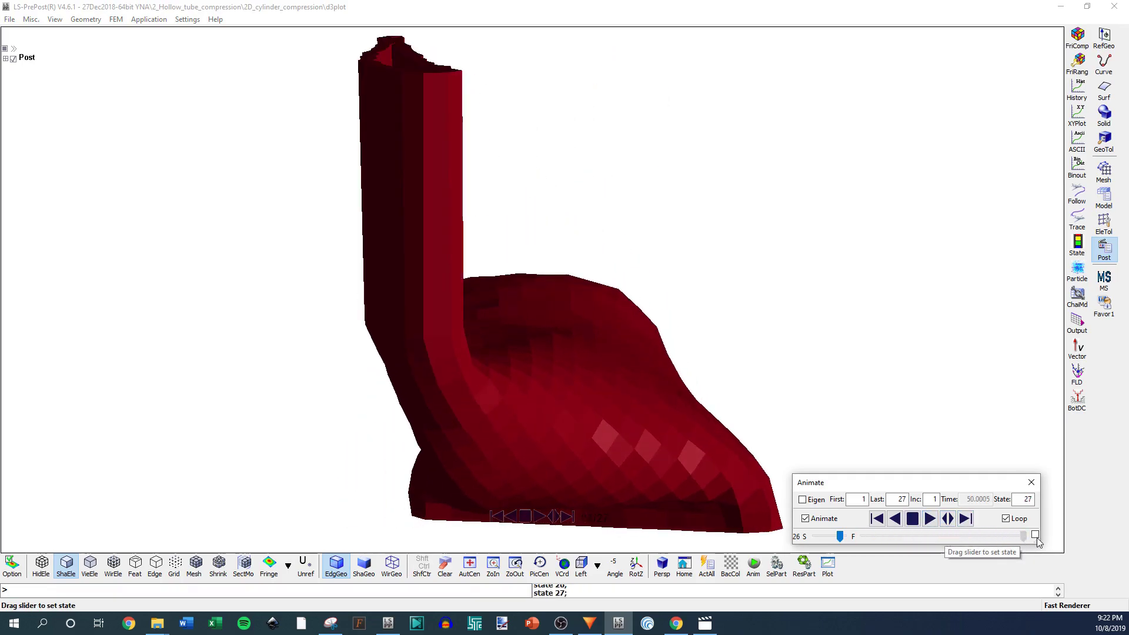
Compare states 26 and 27 by stepping between them, then rewind to an early state.
click(894, 519)
click(966, 520)
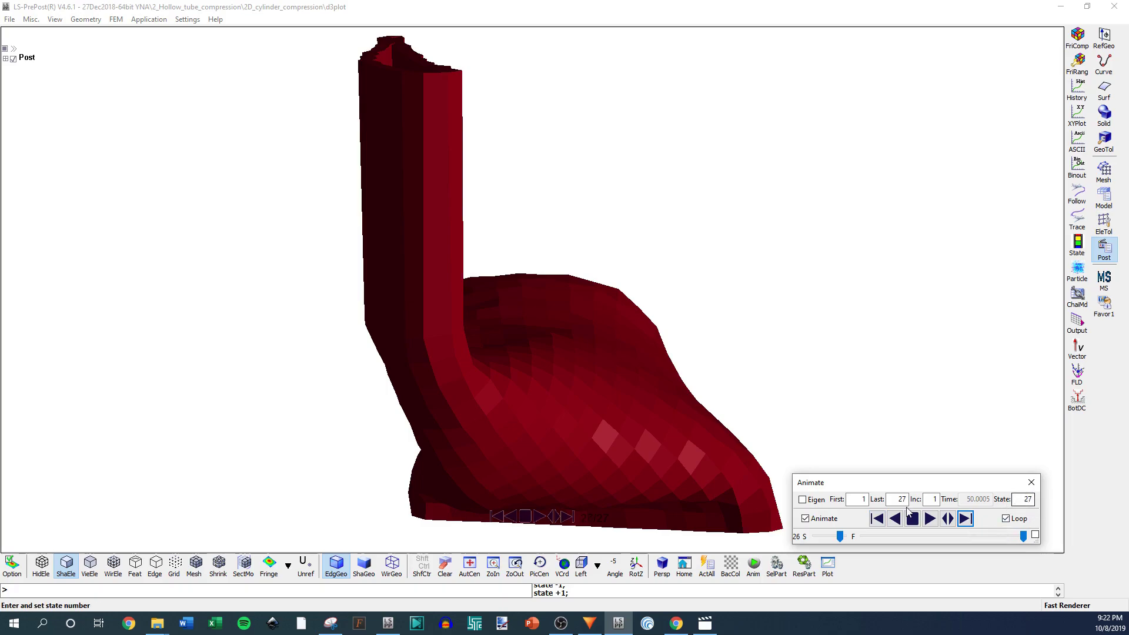
click(895, 519)
click(965, 519)
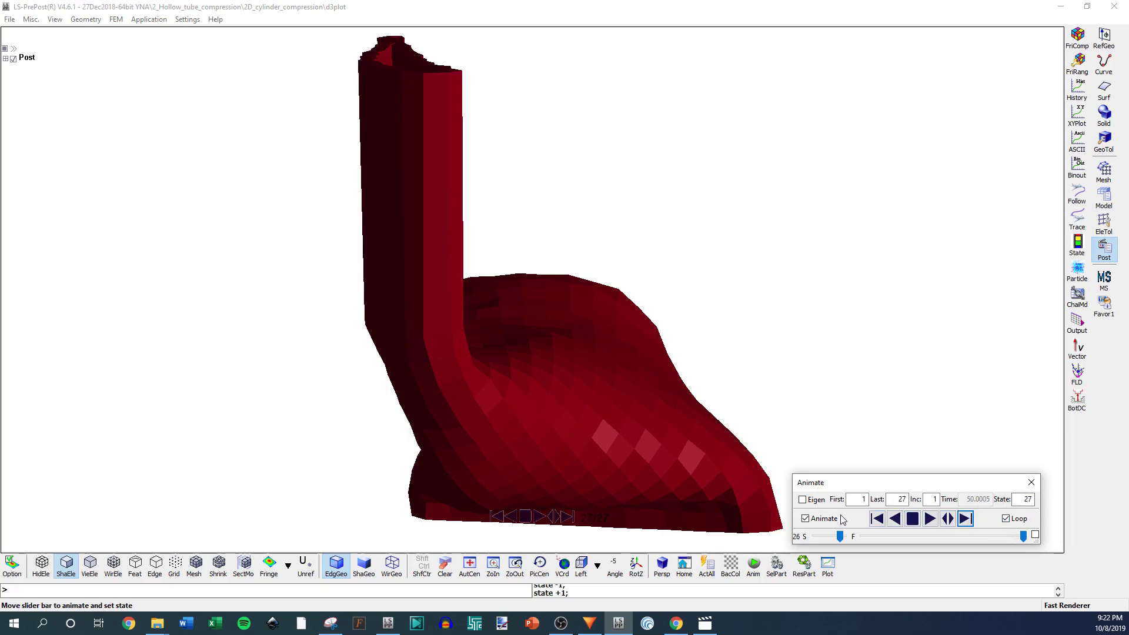
click(894, 519)
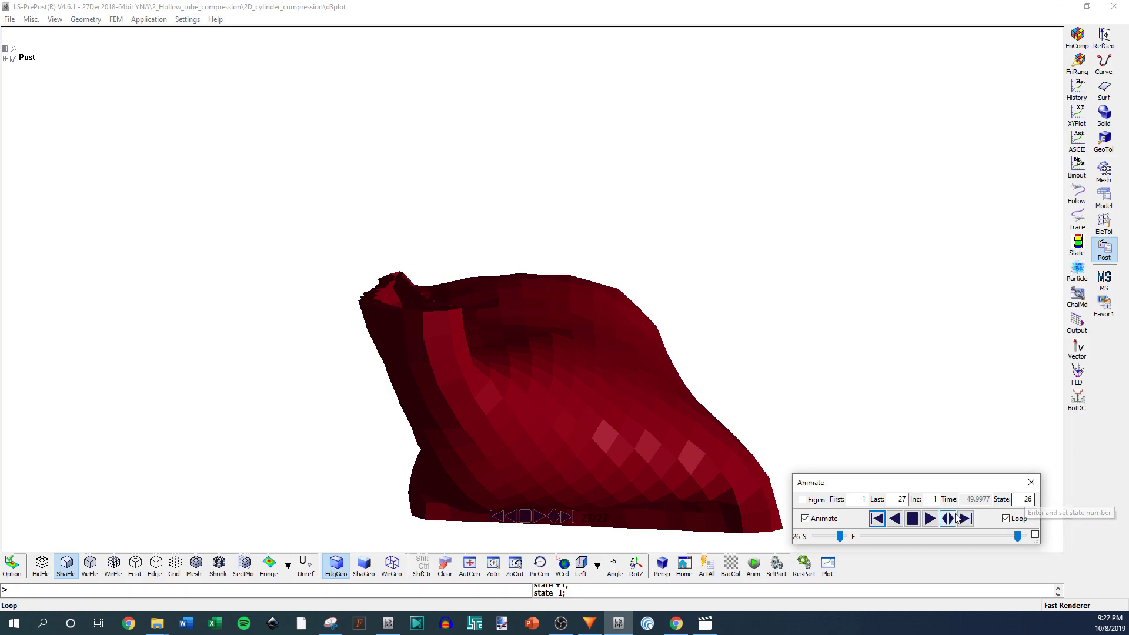
click(966, 518)
click(891, 521)
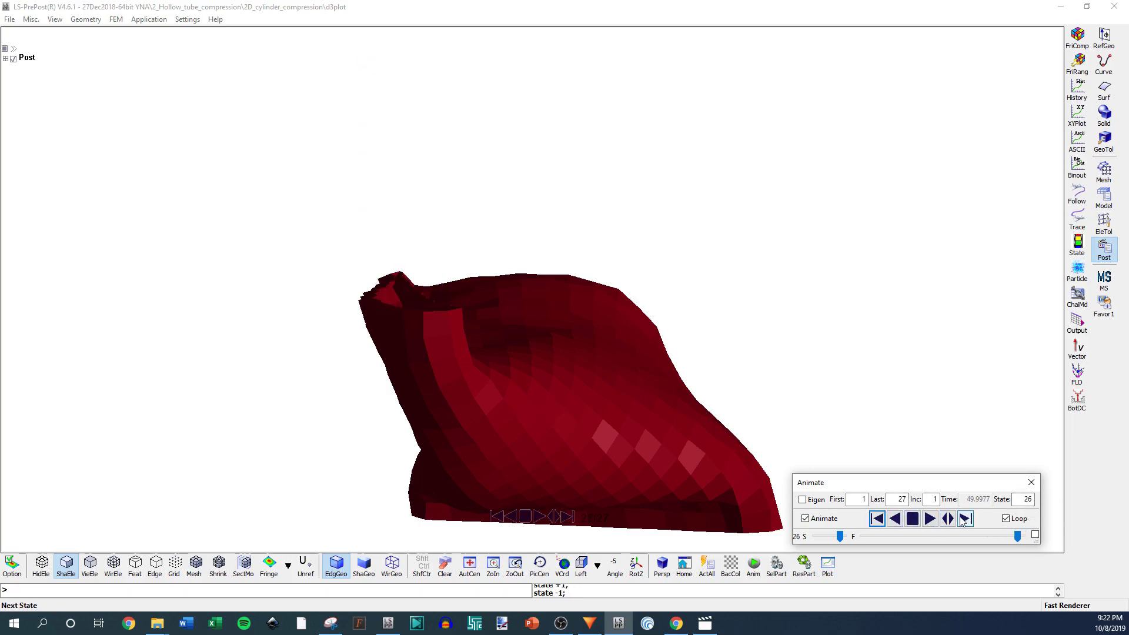
drag(1017, 536, 863, 536)
Set the animation's Last state to 26 and jump to the end to confirm.
double_click(894, 498)
text(26)
key(Return)
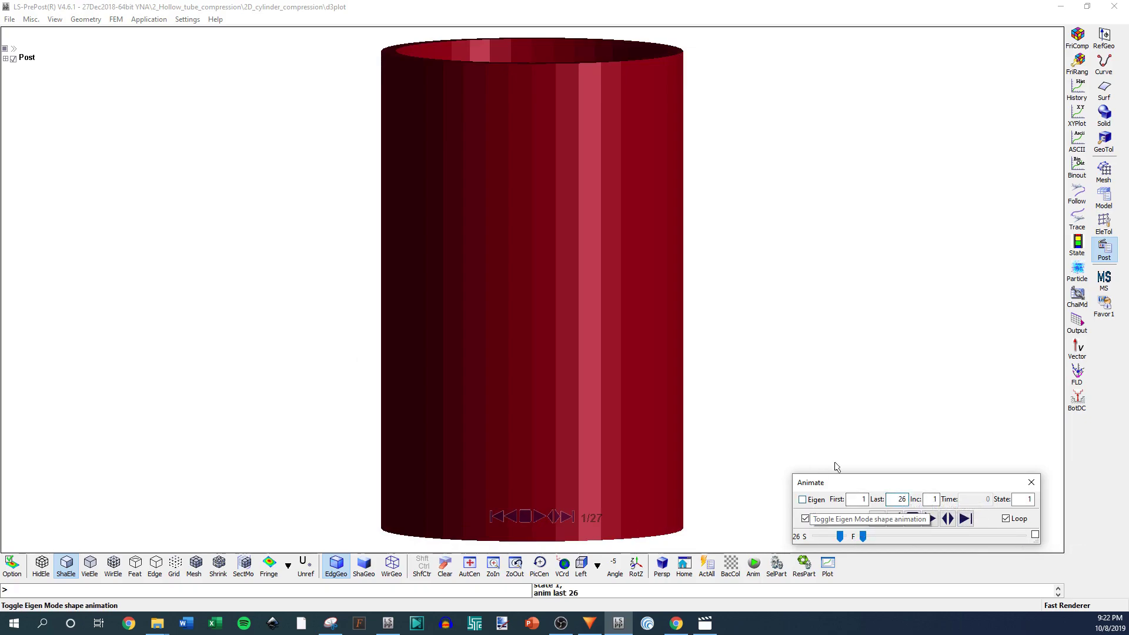
click(965, 518)
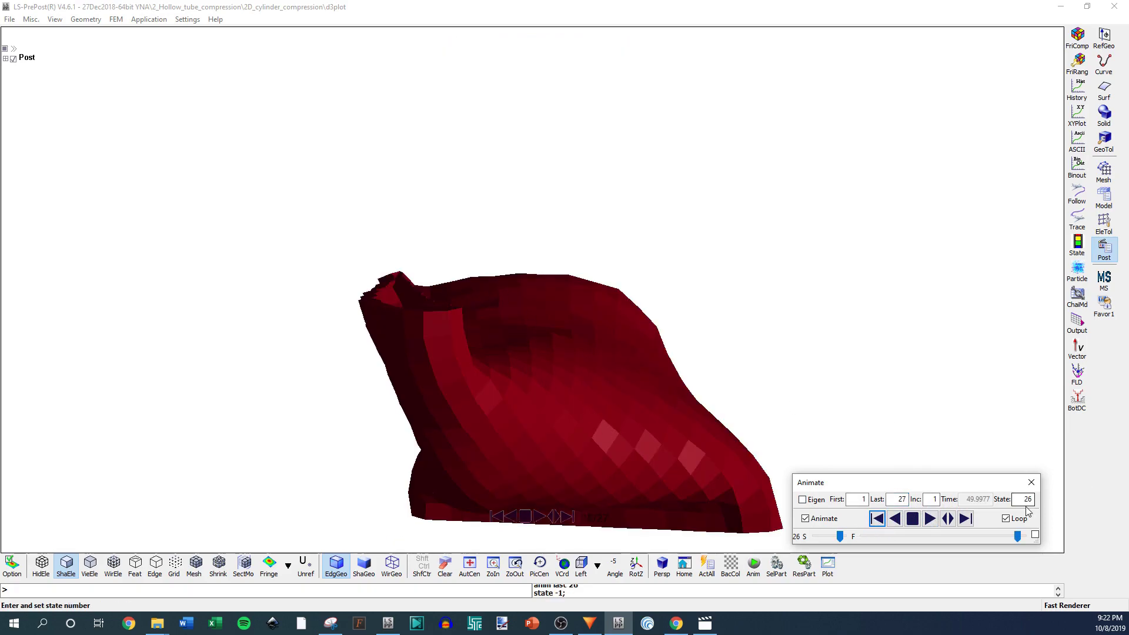
Rewind to the first state and export the crush as an AVI movie at 1920x1080, 30 FPS.
click(965, 518)
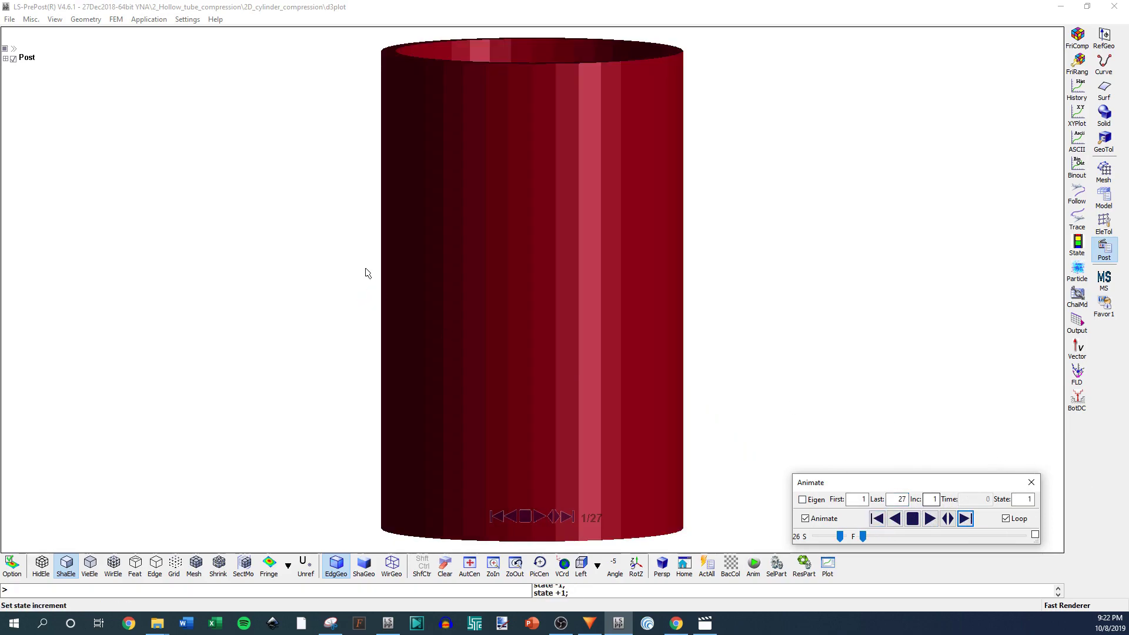
click(10, 19)
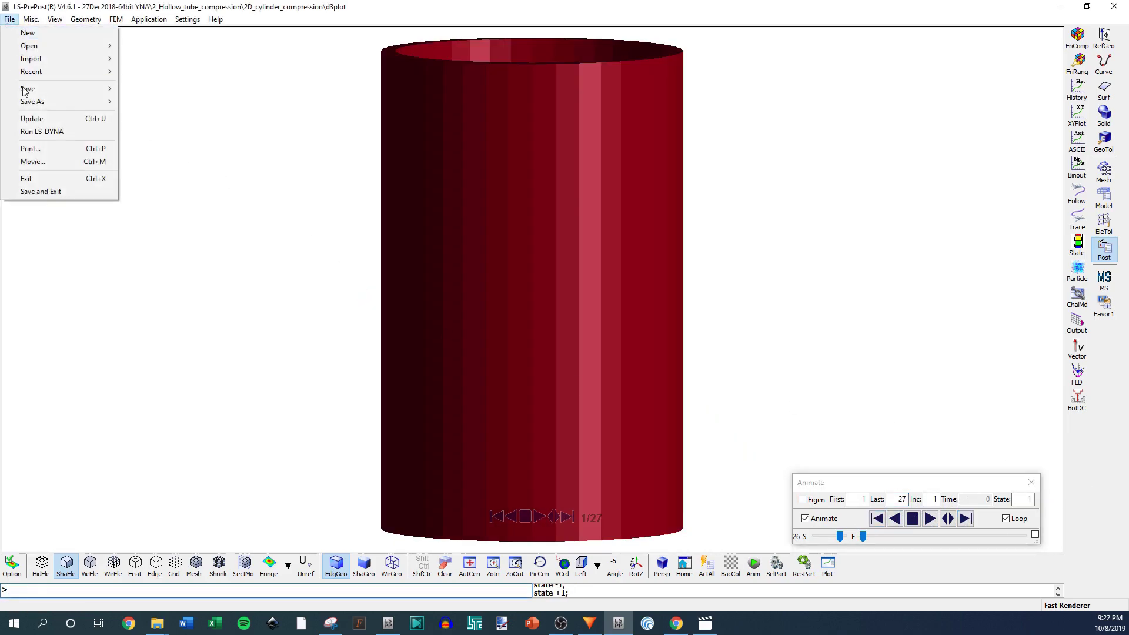
click(47, 167)
click(111, 212)
drag(111, 213, 54, 213)
text(30)
click(118, 270)
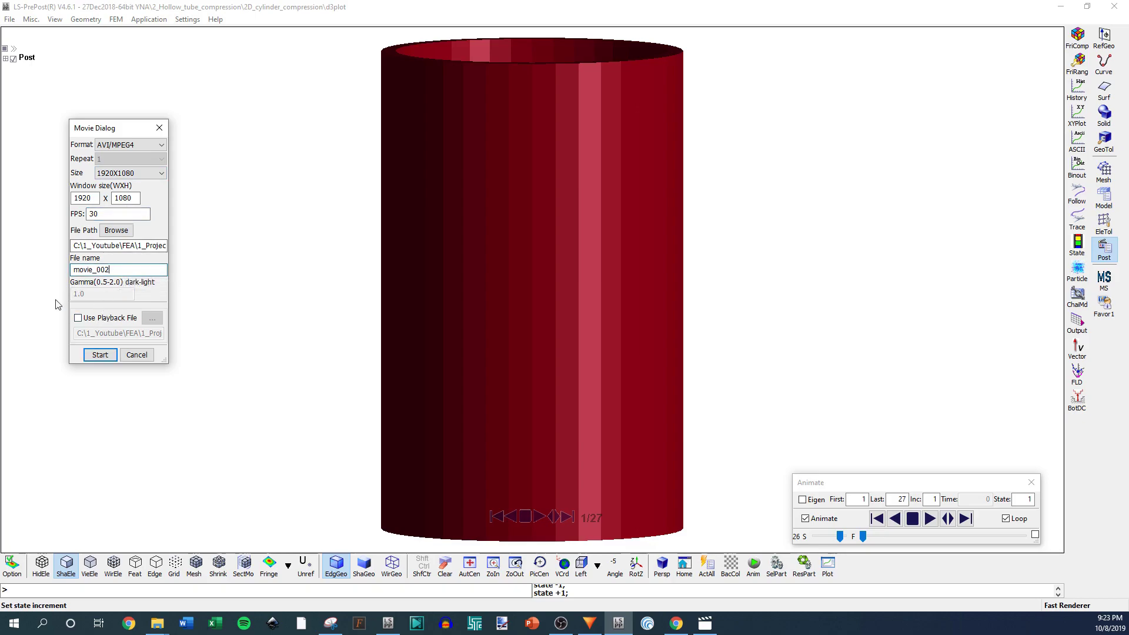
click(100, 355)
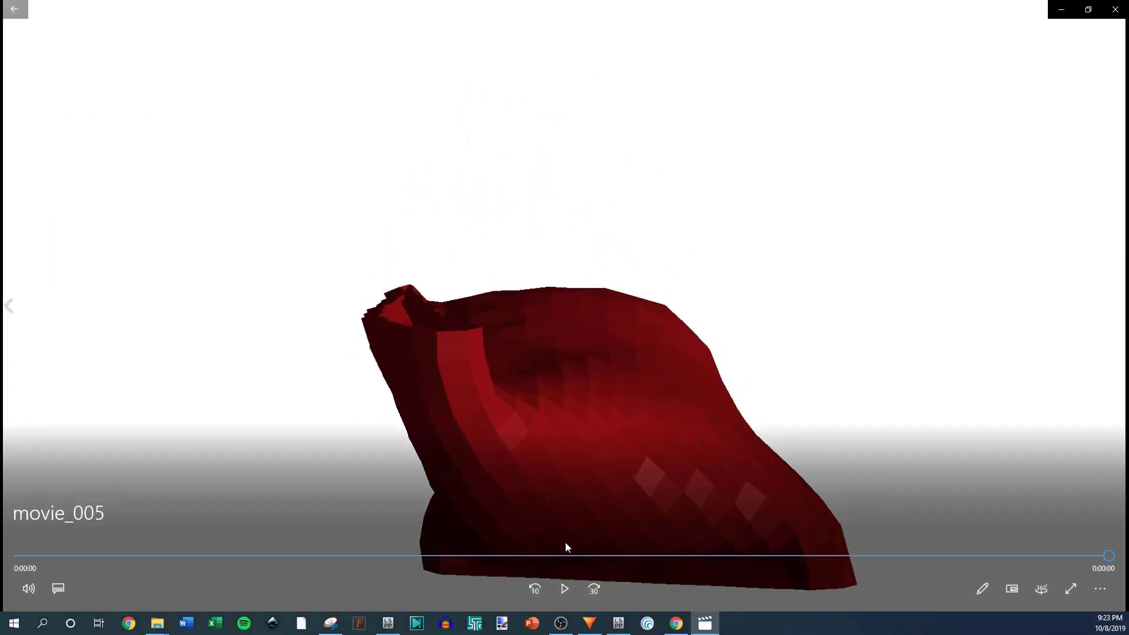
Replay movie_005 of the tube collapsing and switch to full-screen viewing.
click(564, 590)
click(1071, 590)
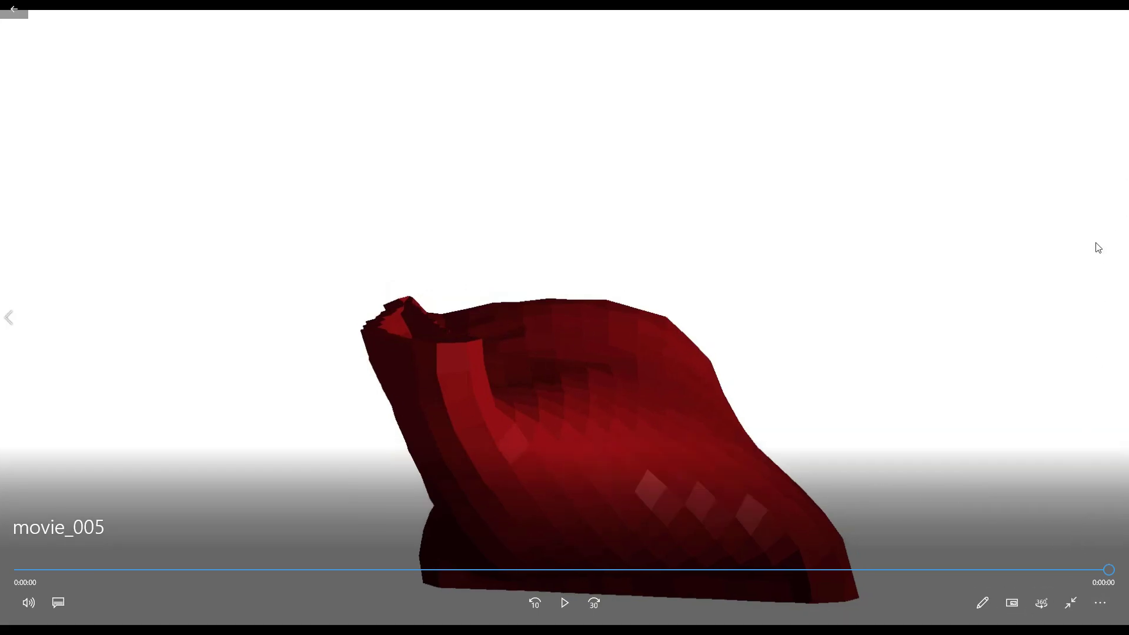
Close the movie player and switch the tube display to Smooth Shade.
click(1071, 608)
click(1114, 9)
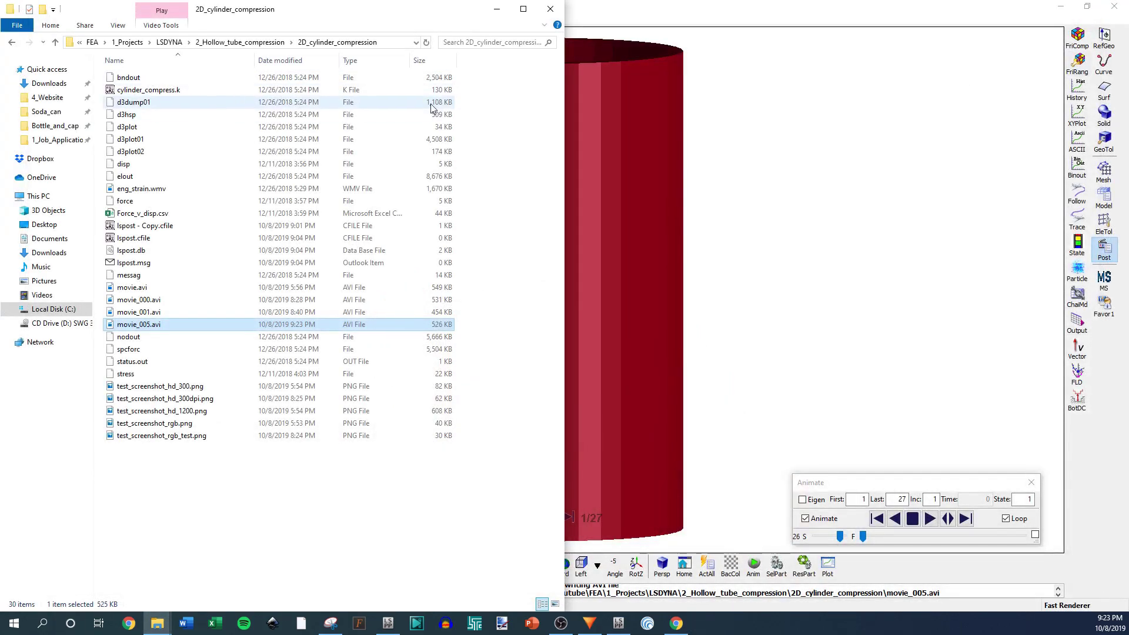
click(54, 19)
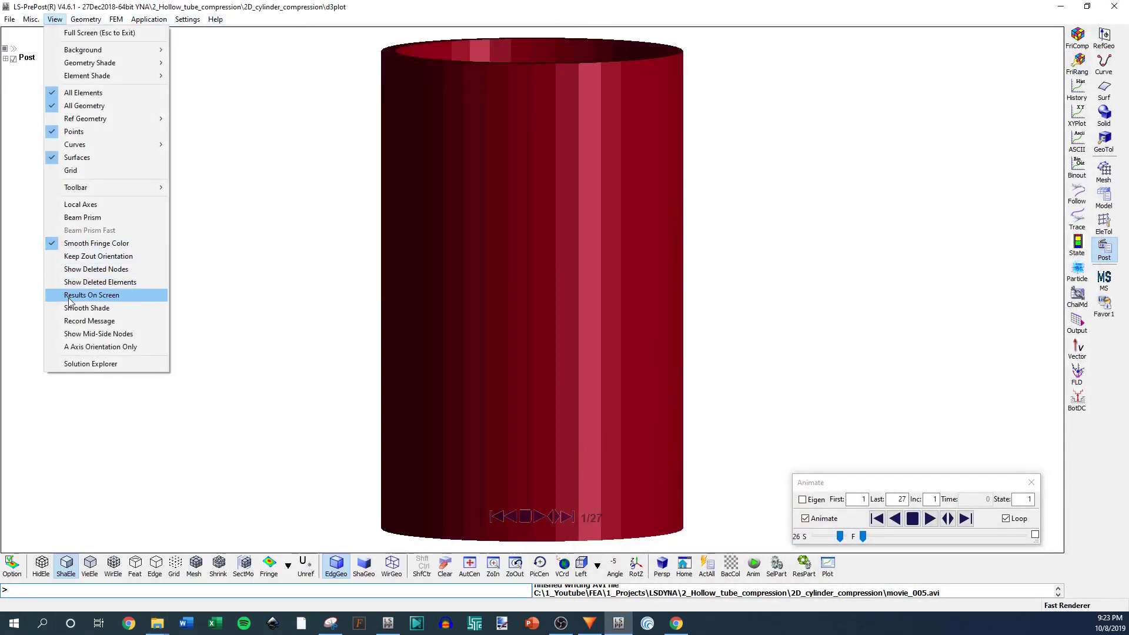
click(91, 309)
Export the smooth-shaded animation as the movie movie_smooth.avi.
click(9, 19)
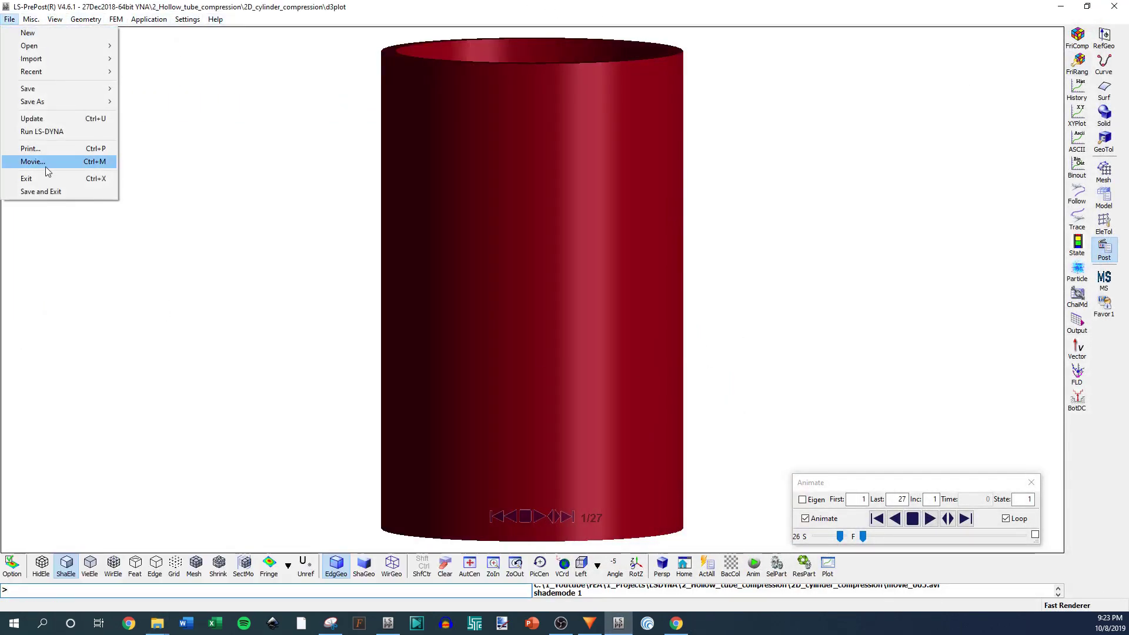
click(36, 161)
drag(110, 269, 98, 269)
text(smooth)
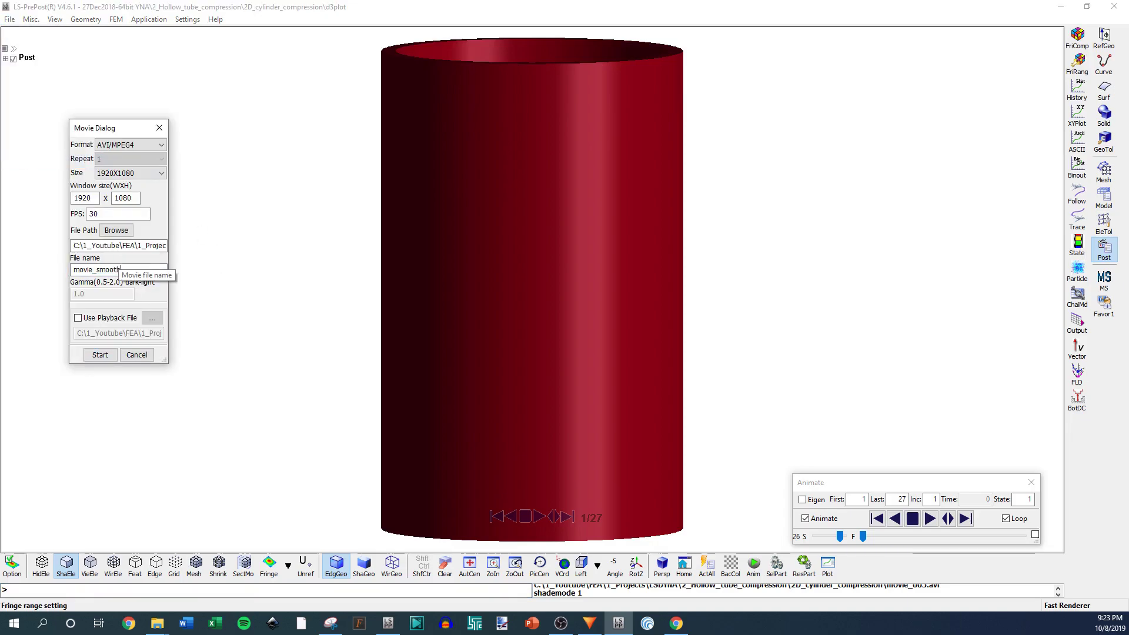
click(100, 355)
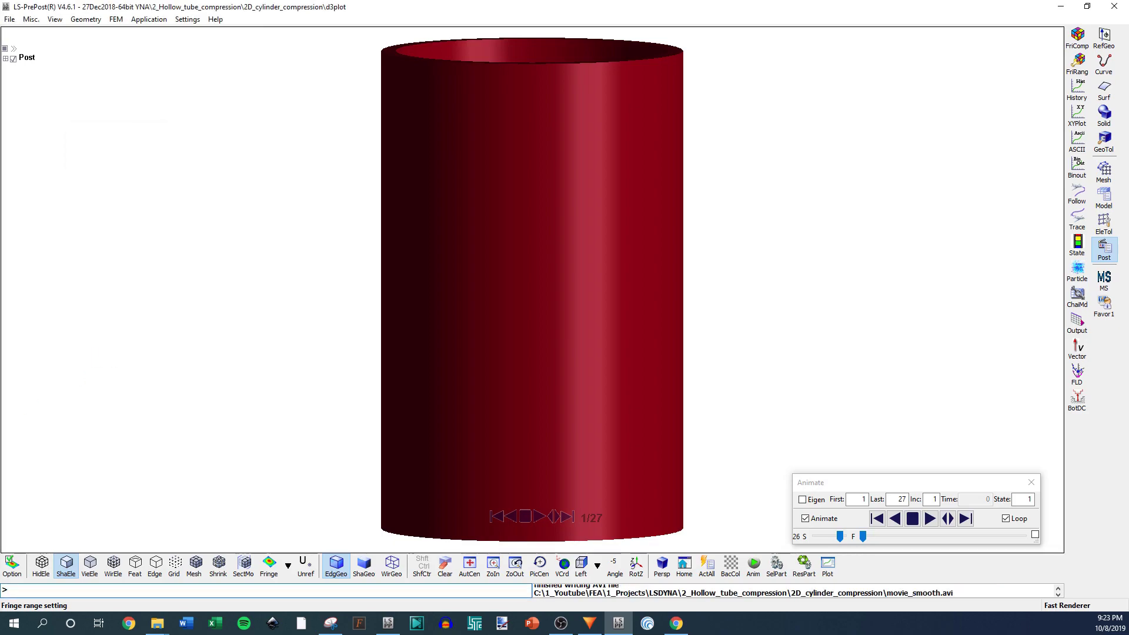
Play movie_smooth.avi from the project folder full screen to check the collapse, then close the player.
key(super+d)
key(alt+Tab)
double_click(147, 336)
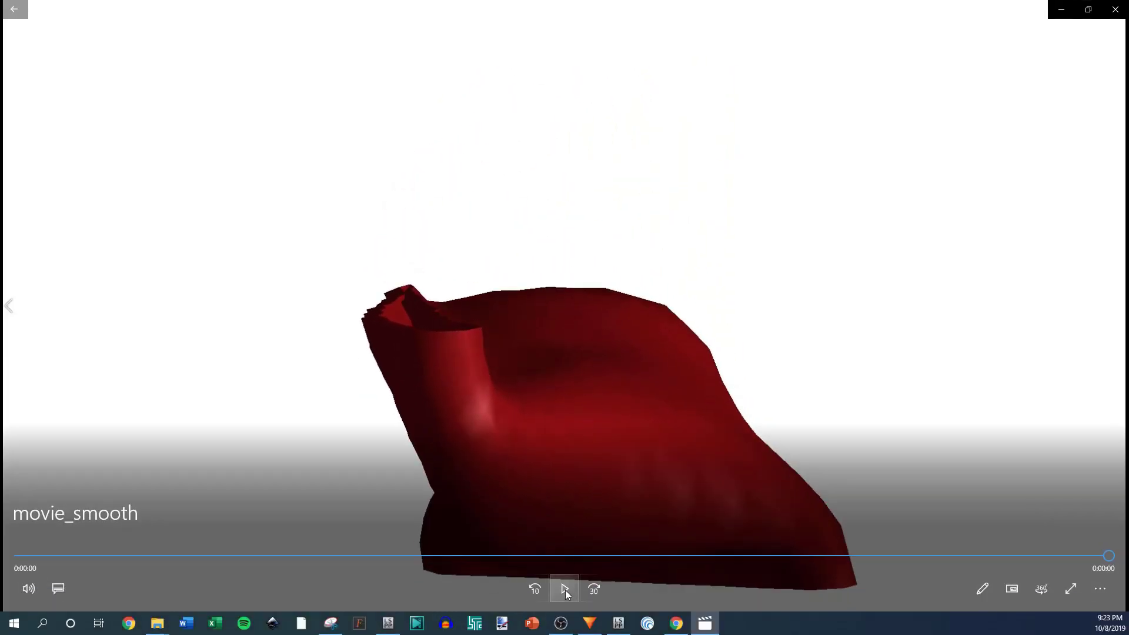
click(565, 590)
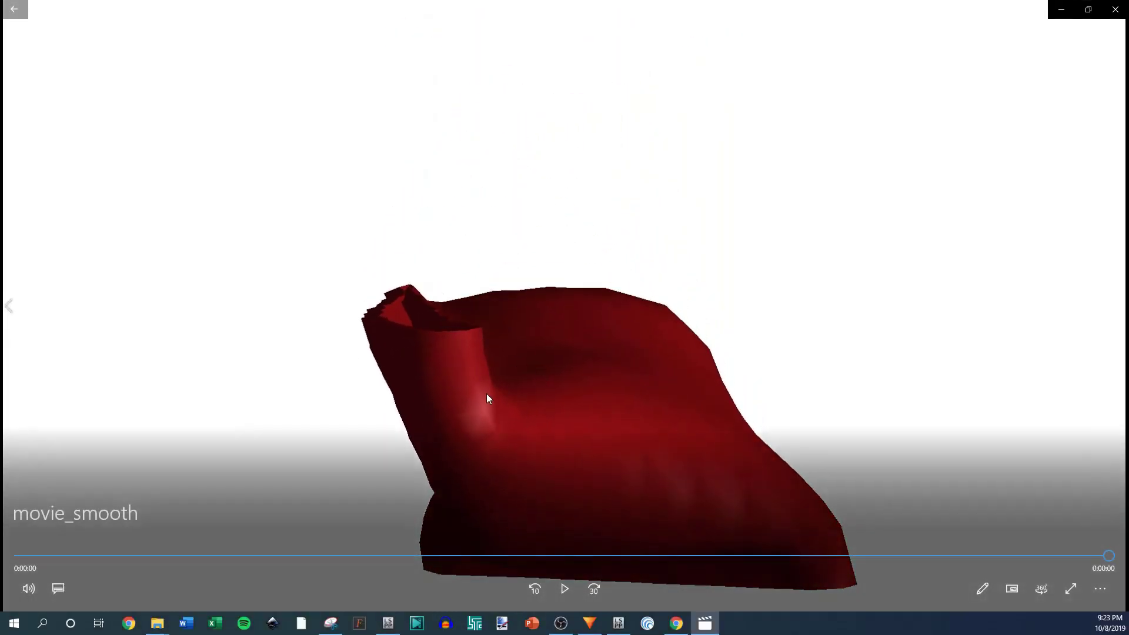
click(1071, 589)
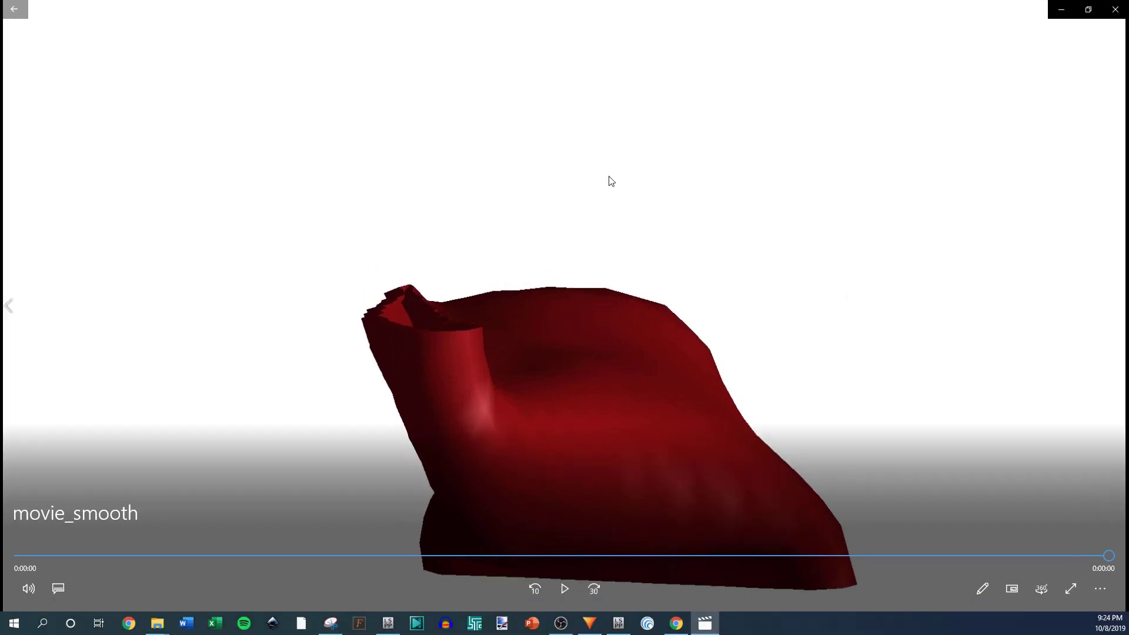
click(1115, 7)
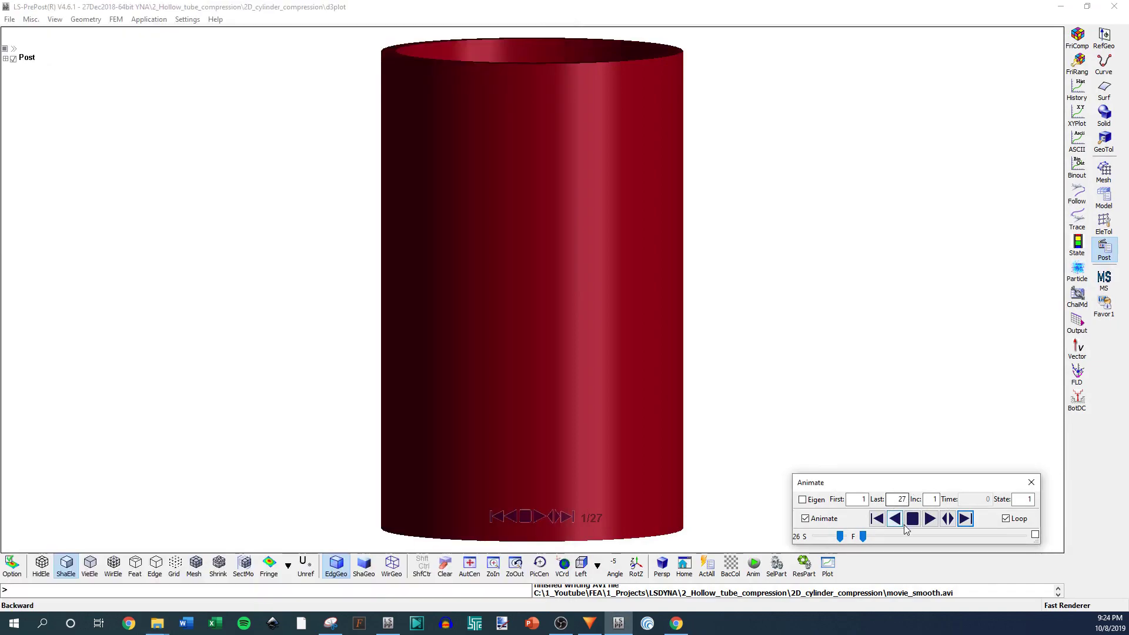
click(9, 19)
click(42, 161)
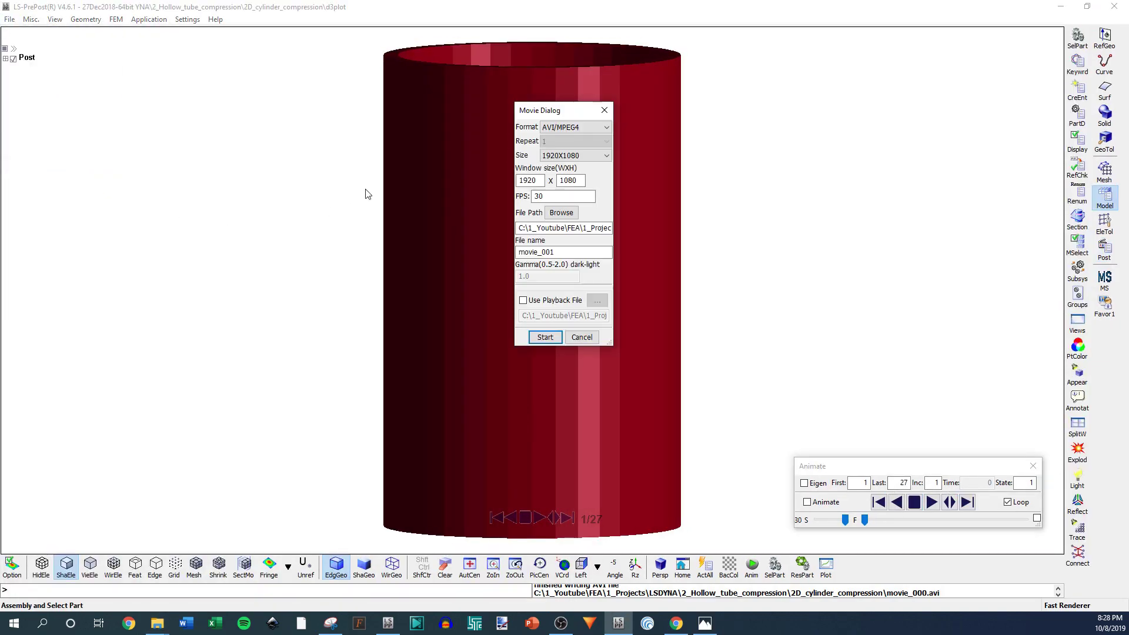
click(590, 156)
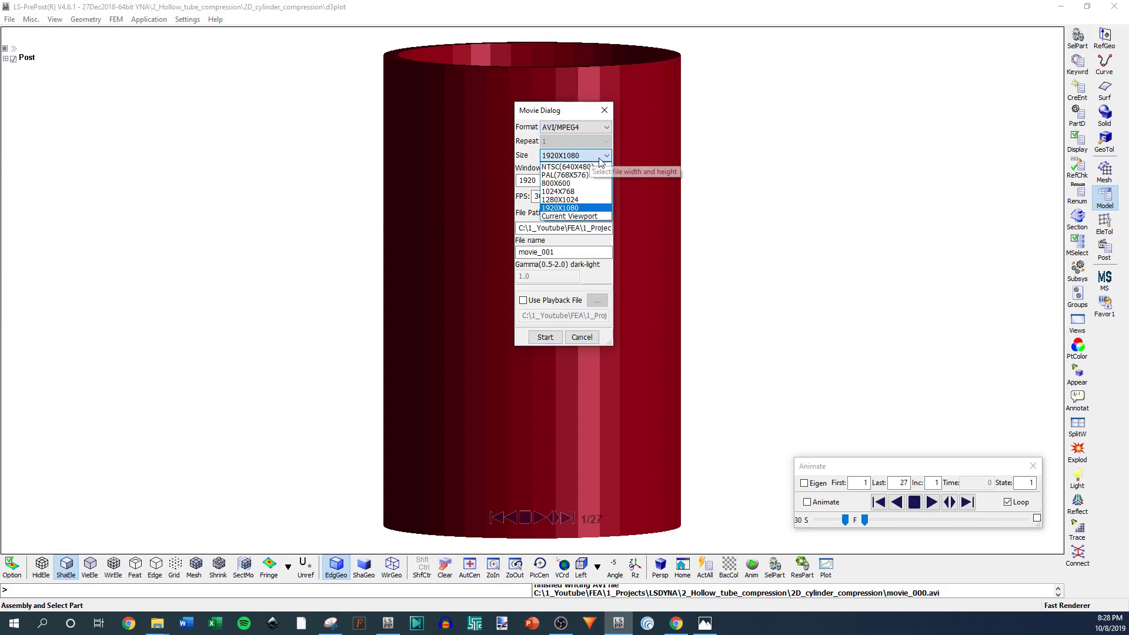
click(589, 166)
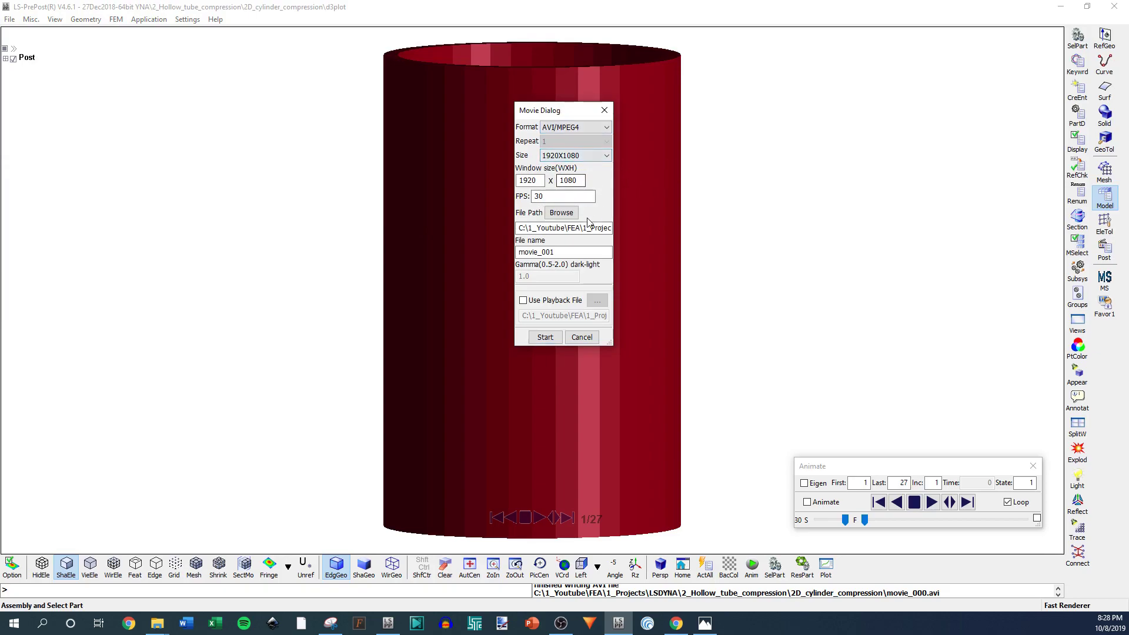
click(585, 127)
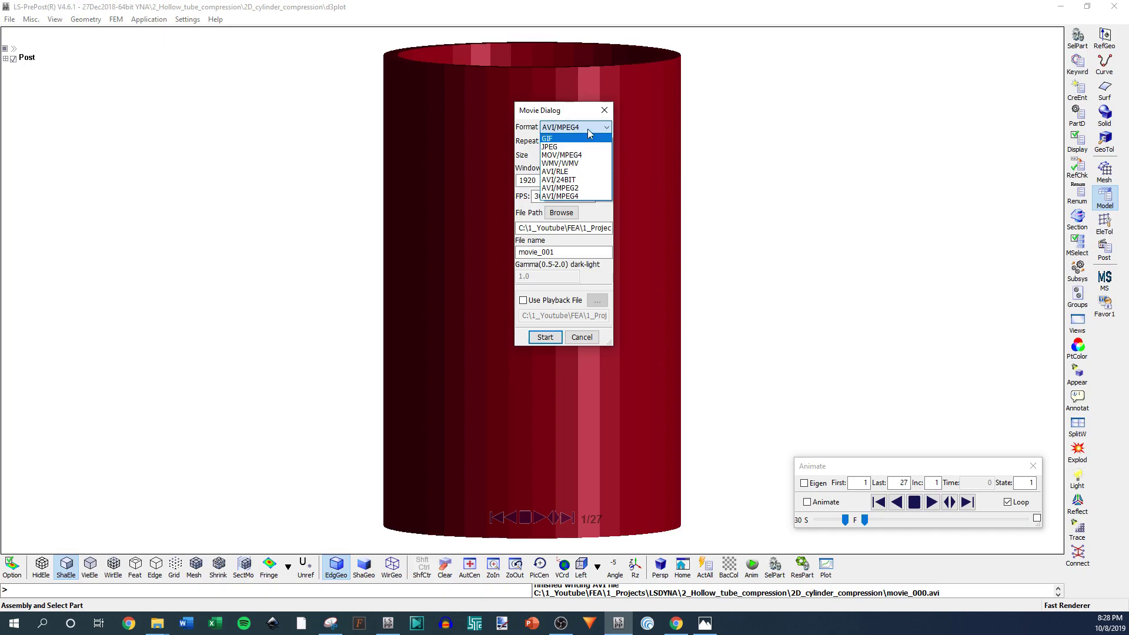
click(588, 128)
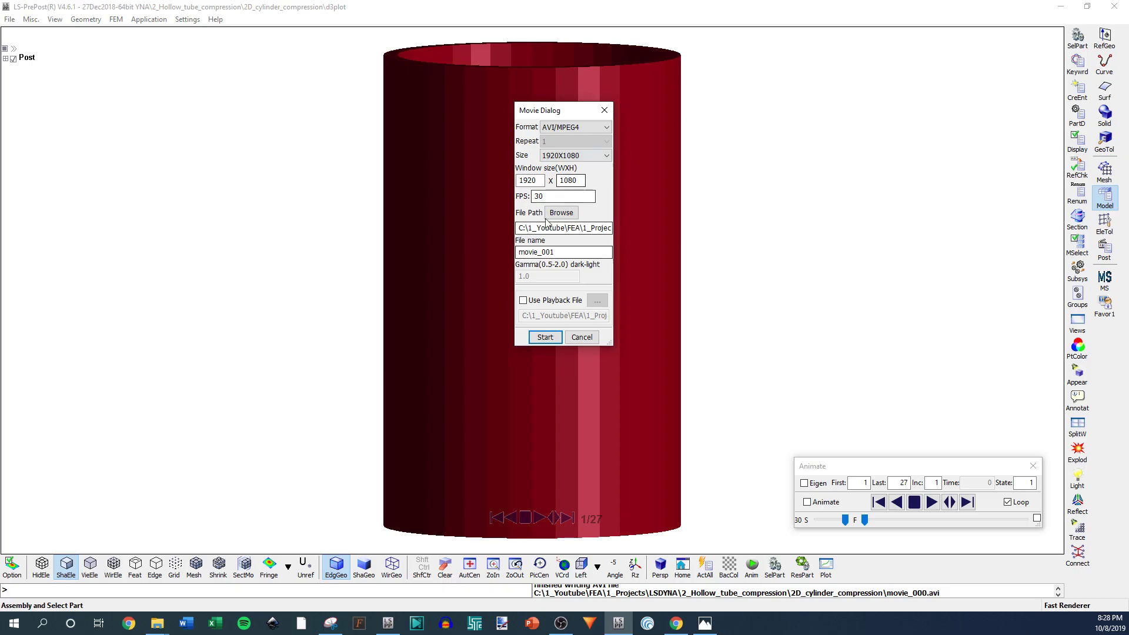
click(582, 338)
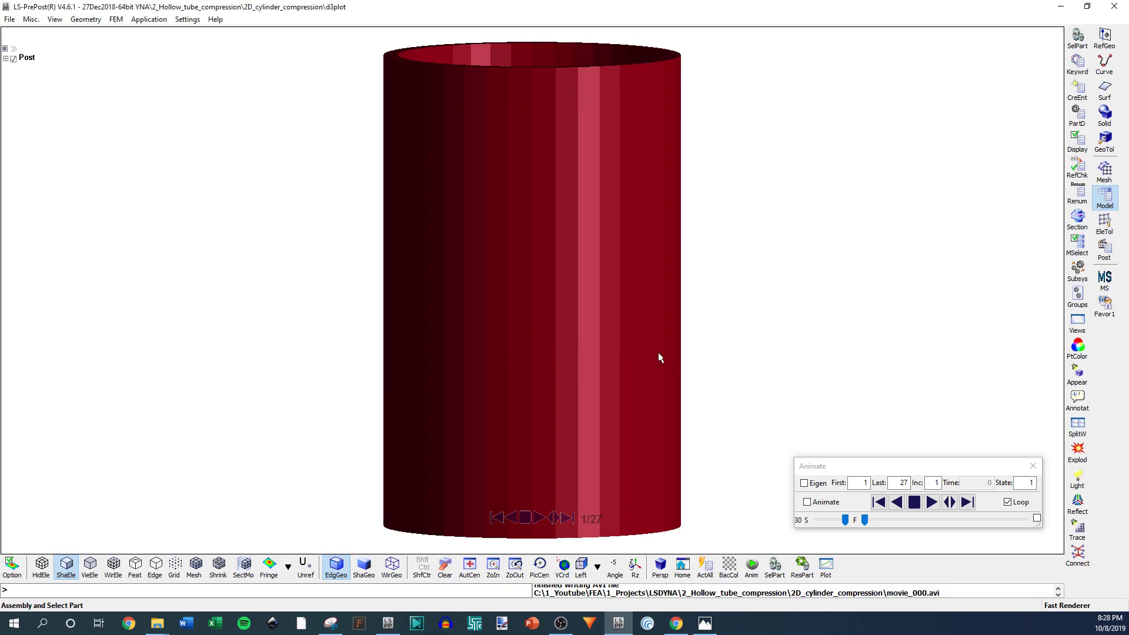